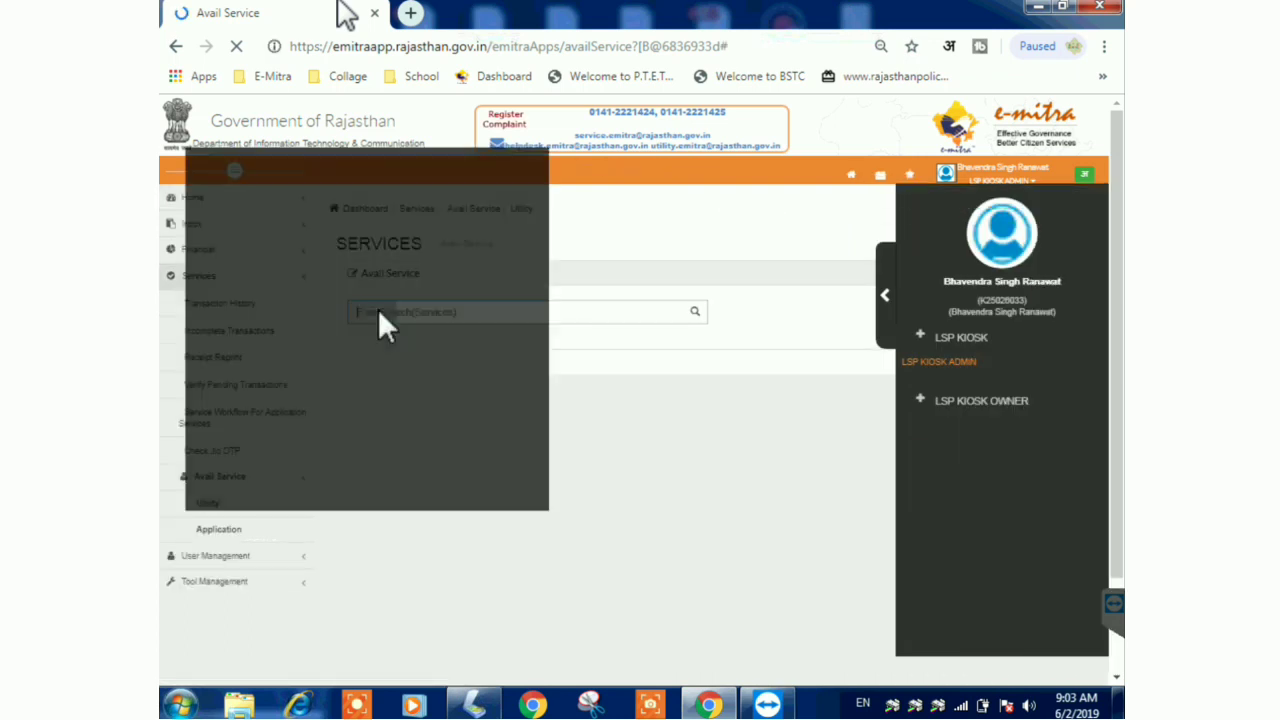
- Search 'dce' in e-Mitra, pick DCE Online Admission Form Filling, and confirm the portal redirect
text(dce)
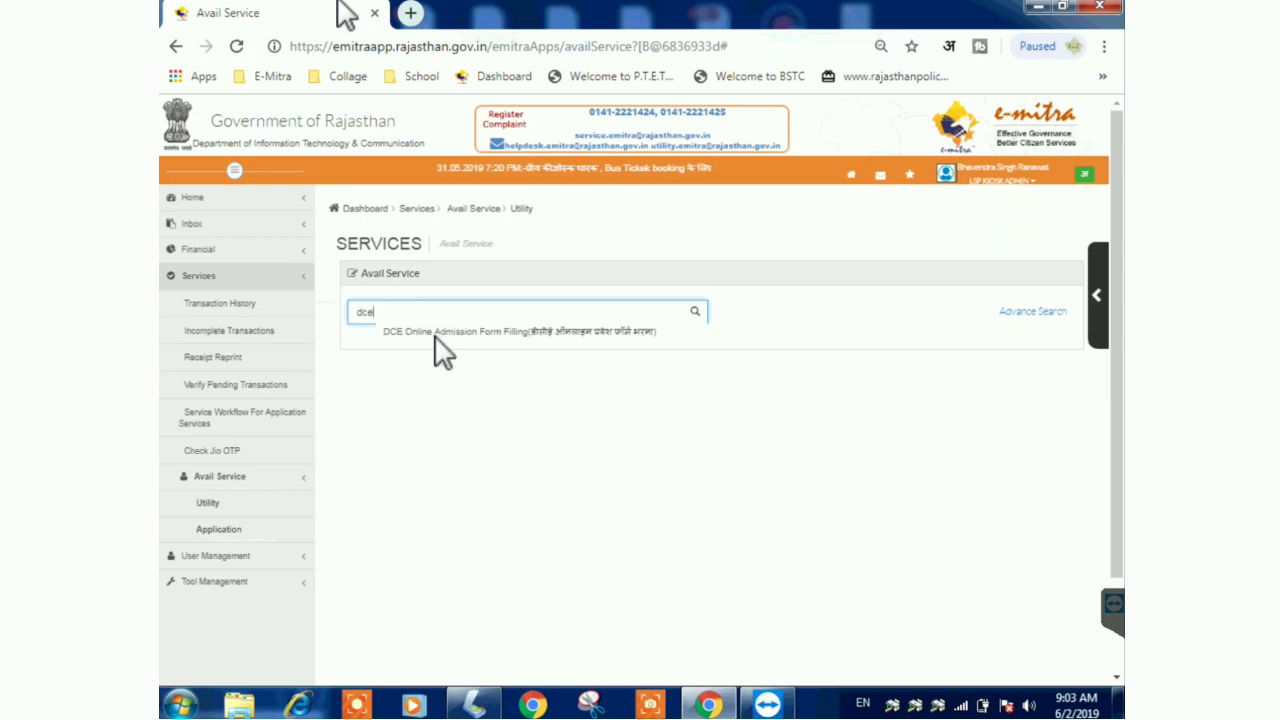
click(568, 334)
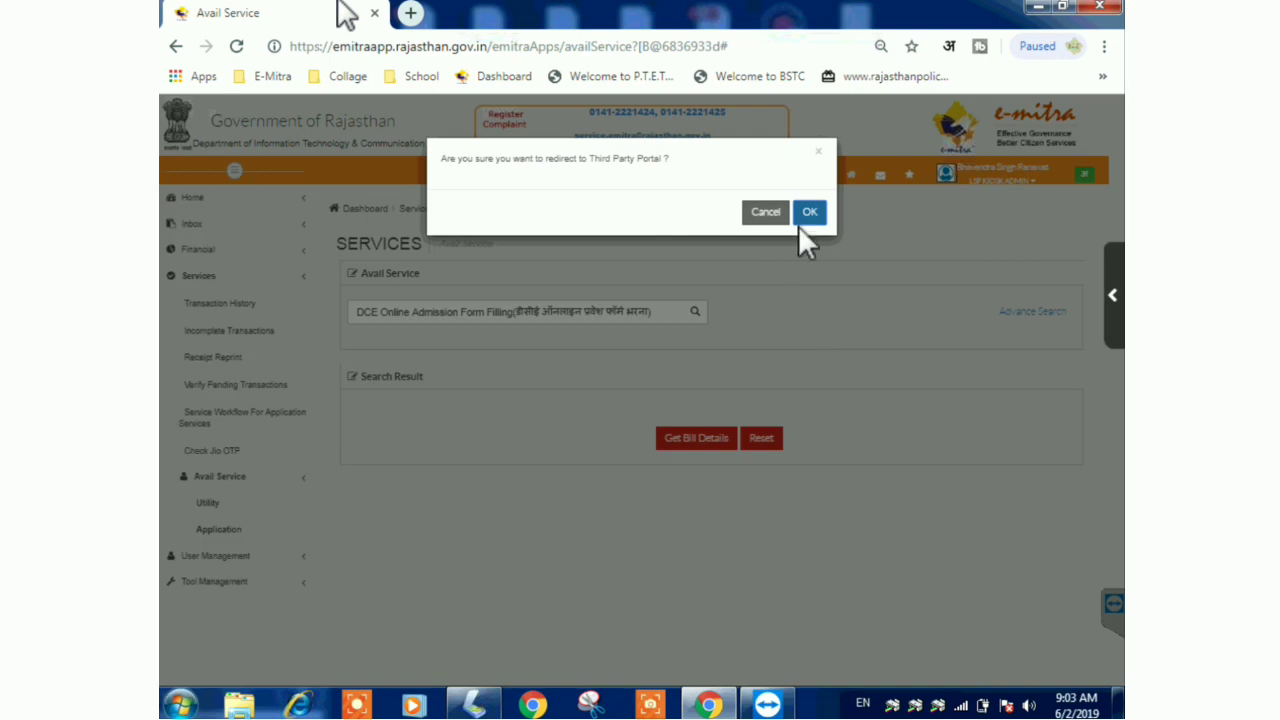
click(810, 214)
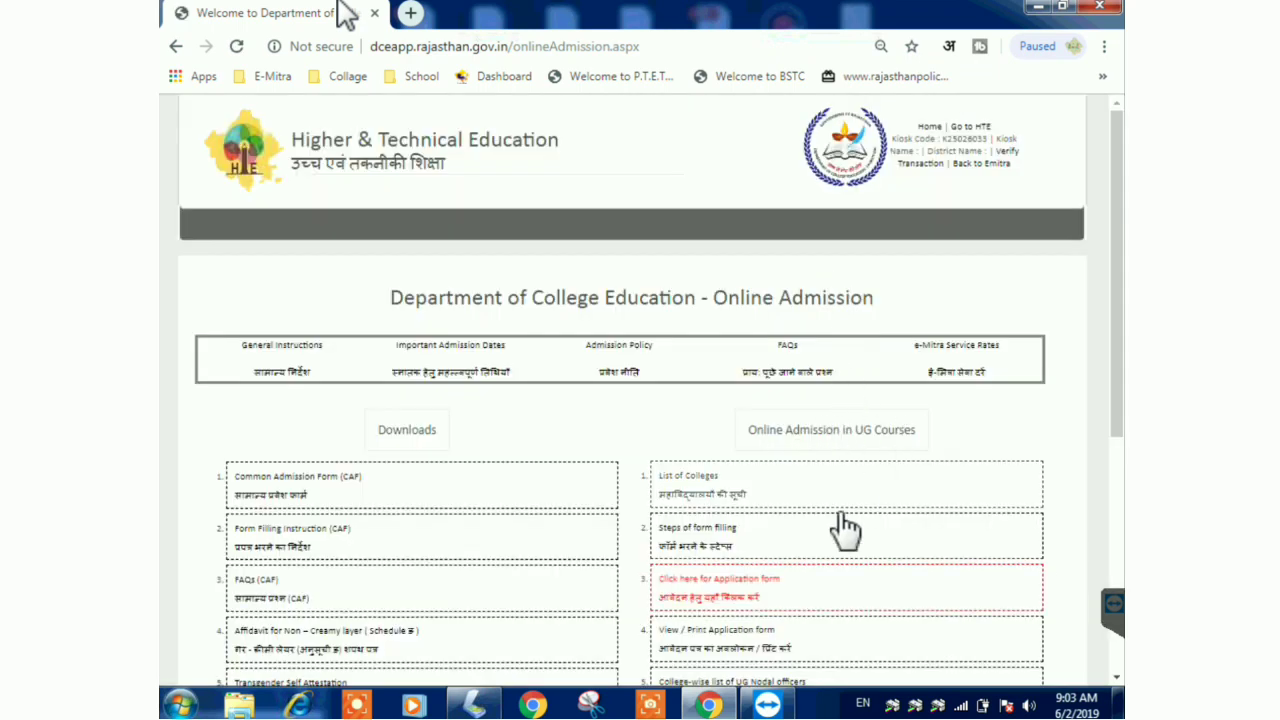
click(709, 598)
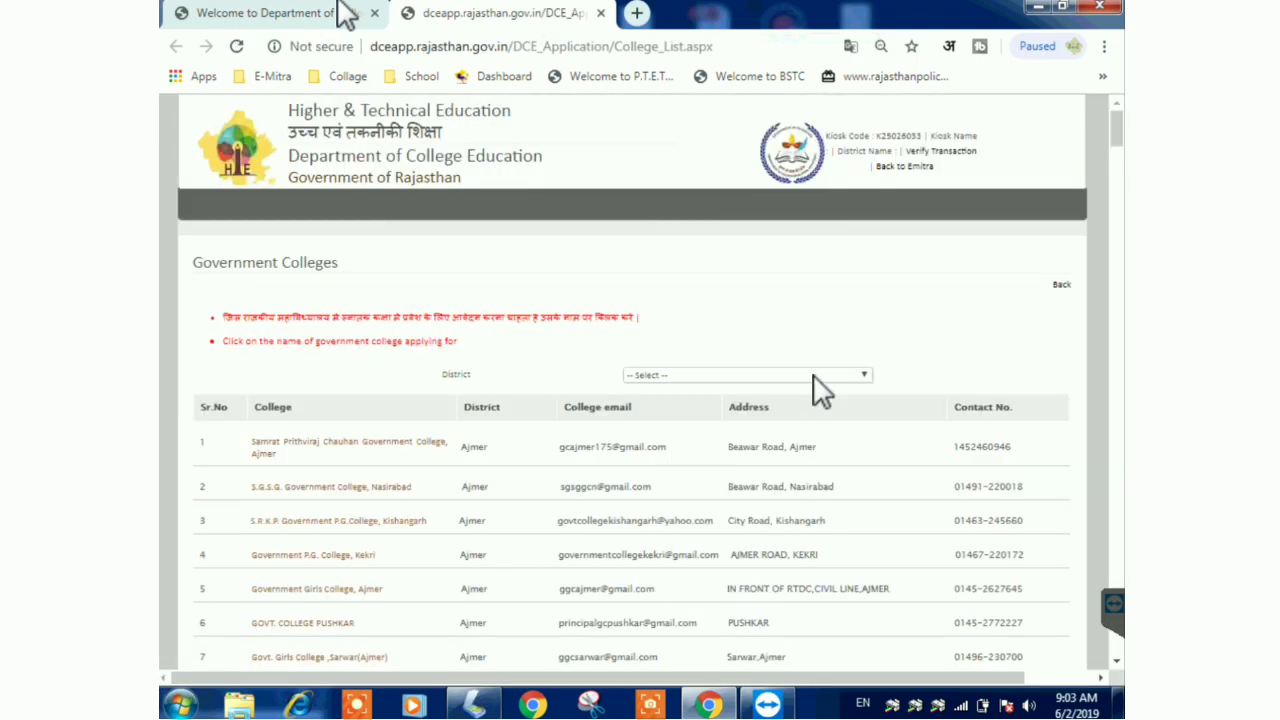
- Filter colleges to Sirohi, open S.M.P.B.J. Government College, Sheoganj's form, and choose Rajasthan Board
click(813, 375)
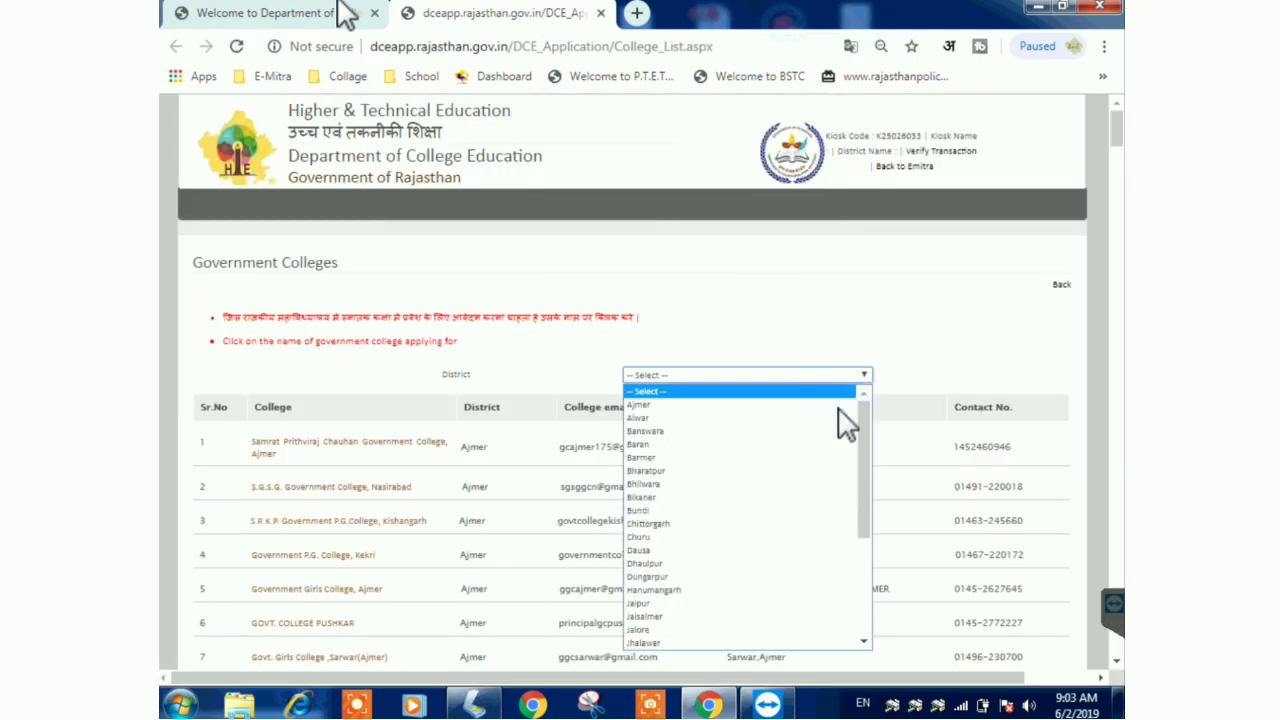
drag(864, 449, 854, 510)
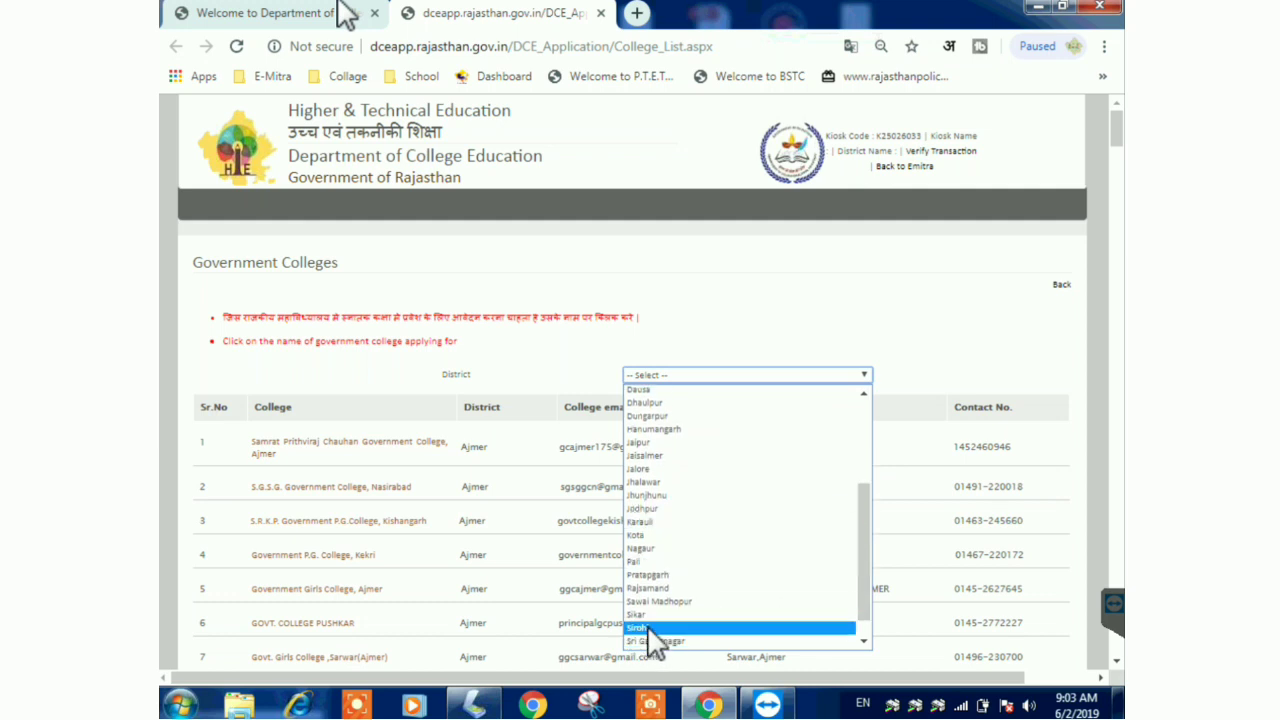
click(653, 628)
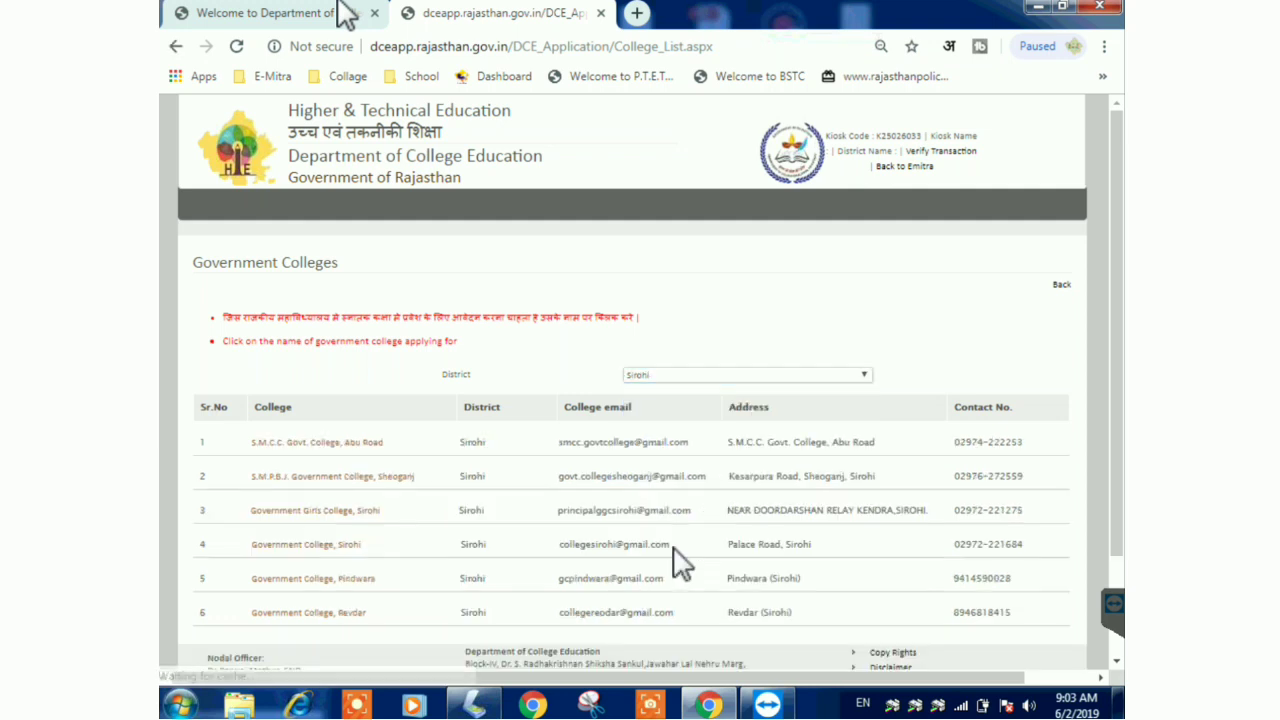
click(355, 480)
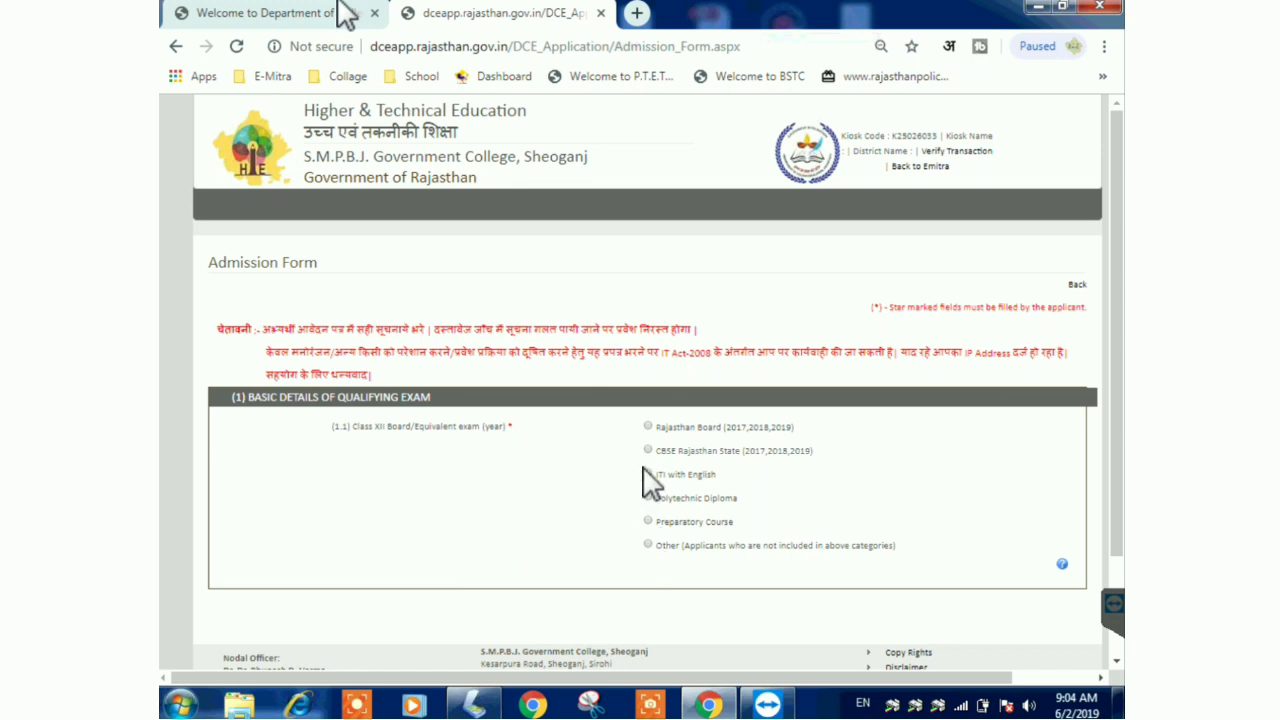
click(649, 427)
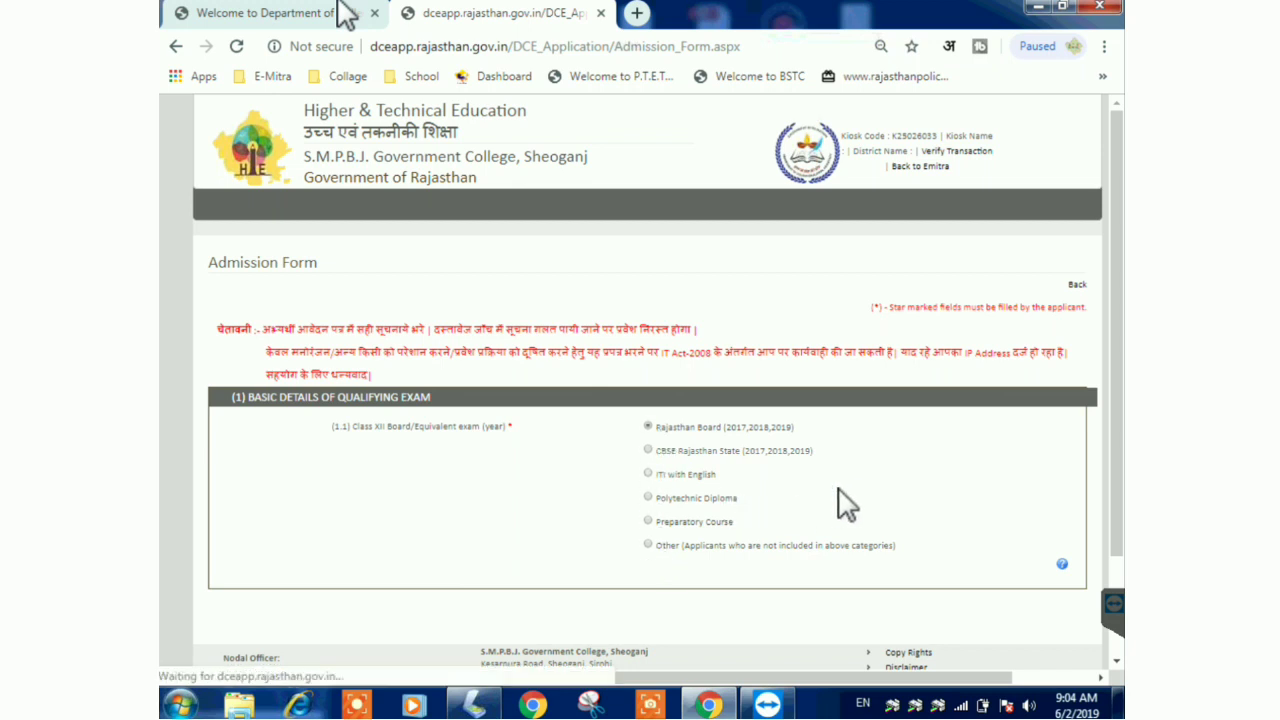
- Enter the RBSE roll number and father's initial, and set the passing year to 2019
scroll(914, 463, down, 2)
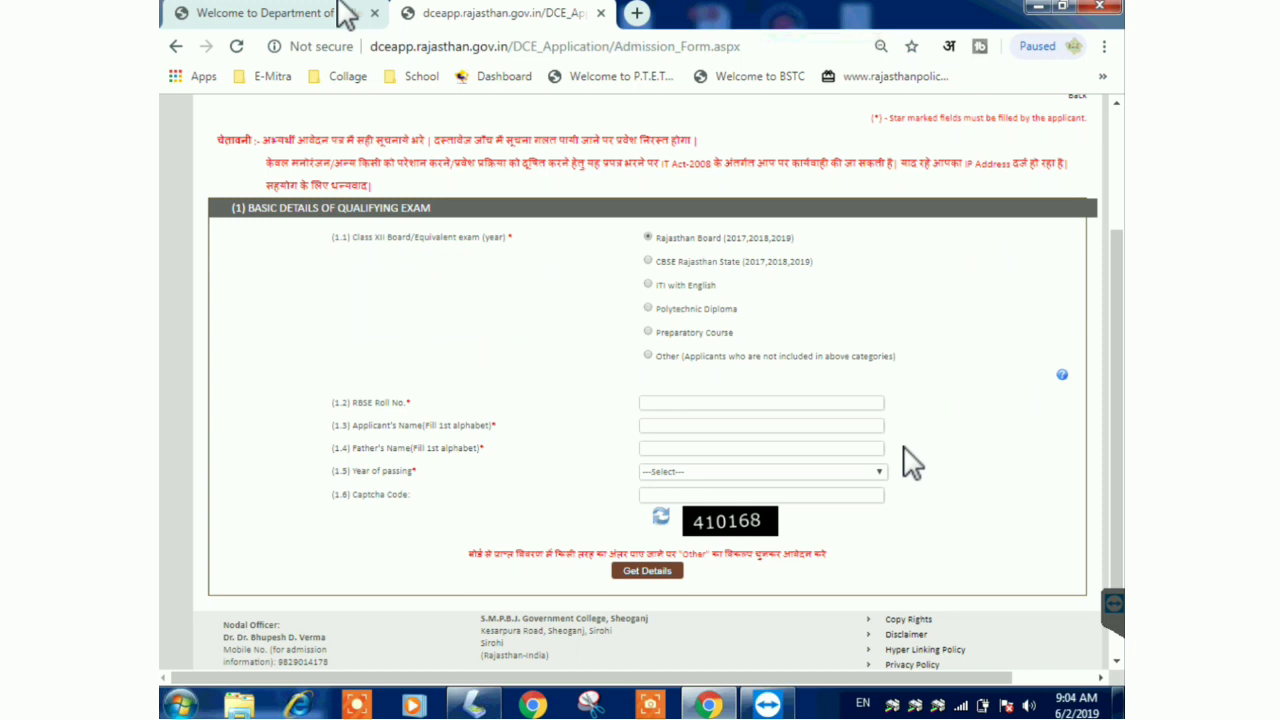
click(672, 405)
click(671, 447)
text(b)
click(665, 471)
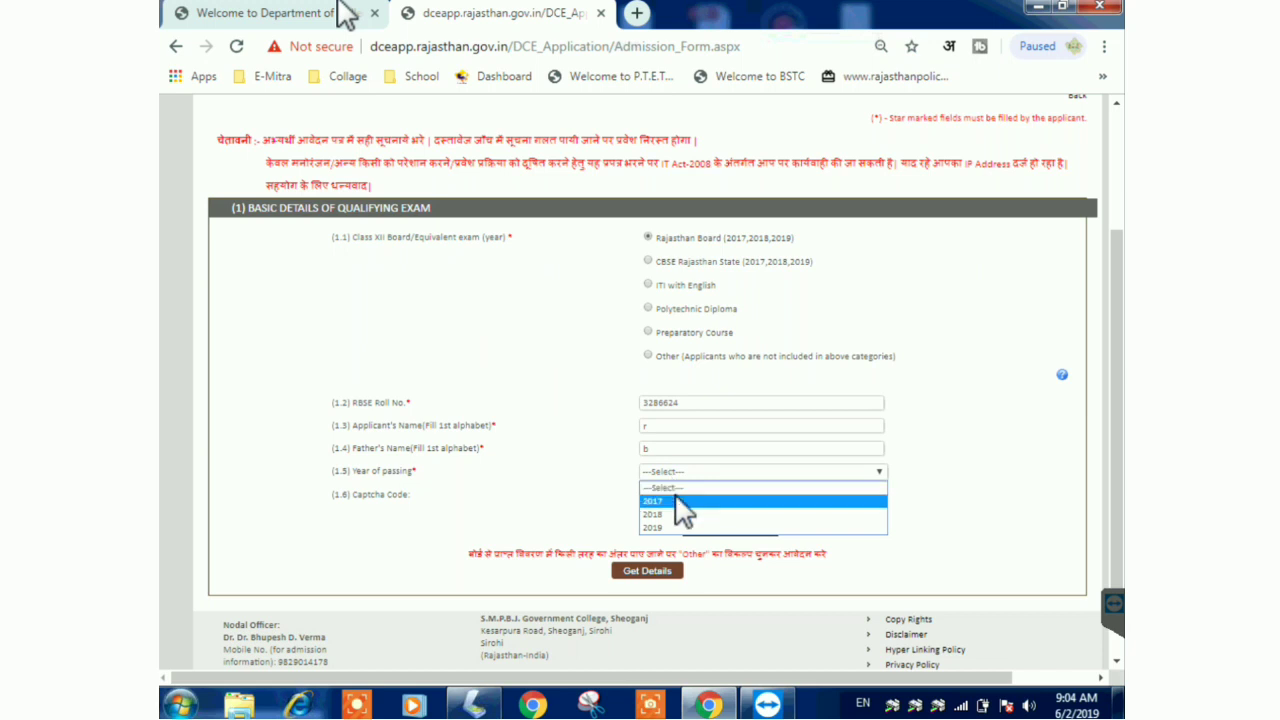
click(672, 527)
- Enter the captcha code, fetch the board record, and confirm the candidate details
click(676, 494)
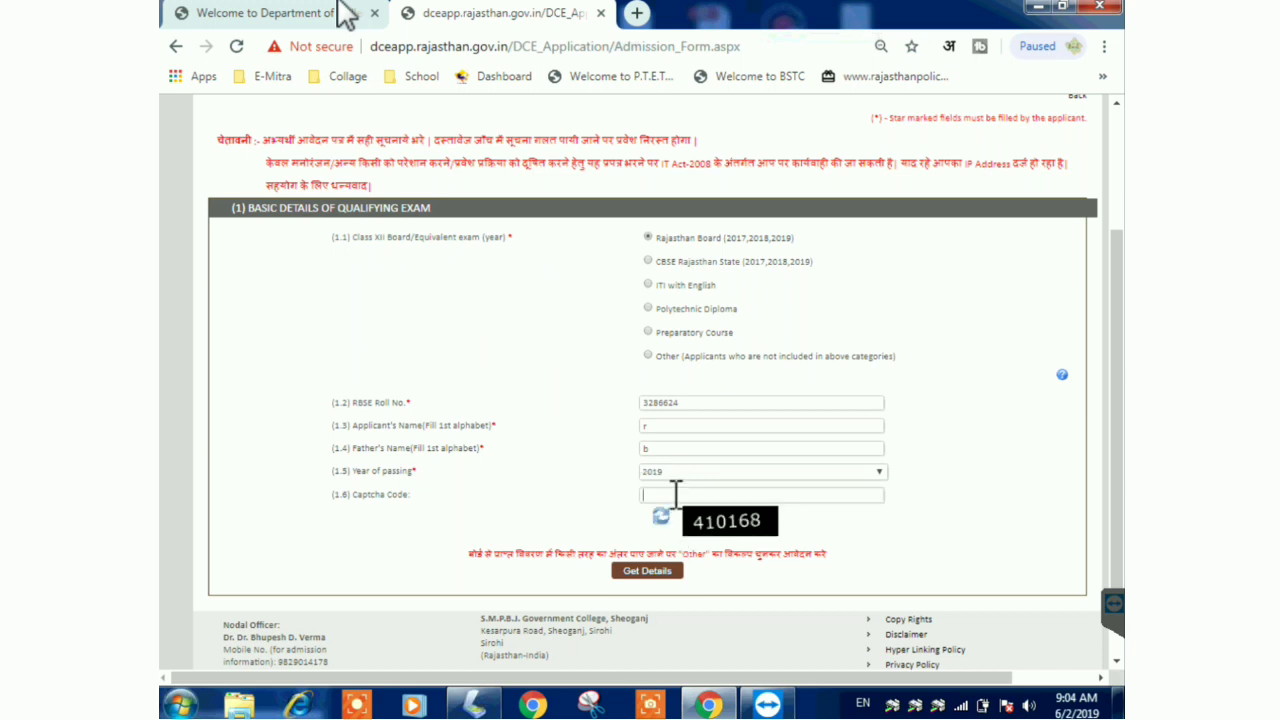
text(410168)
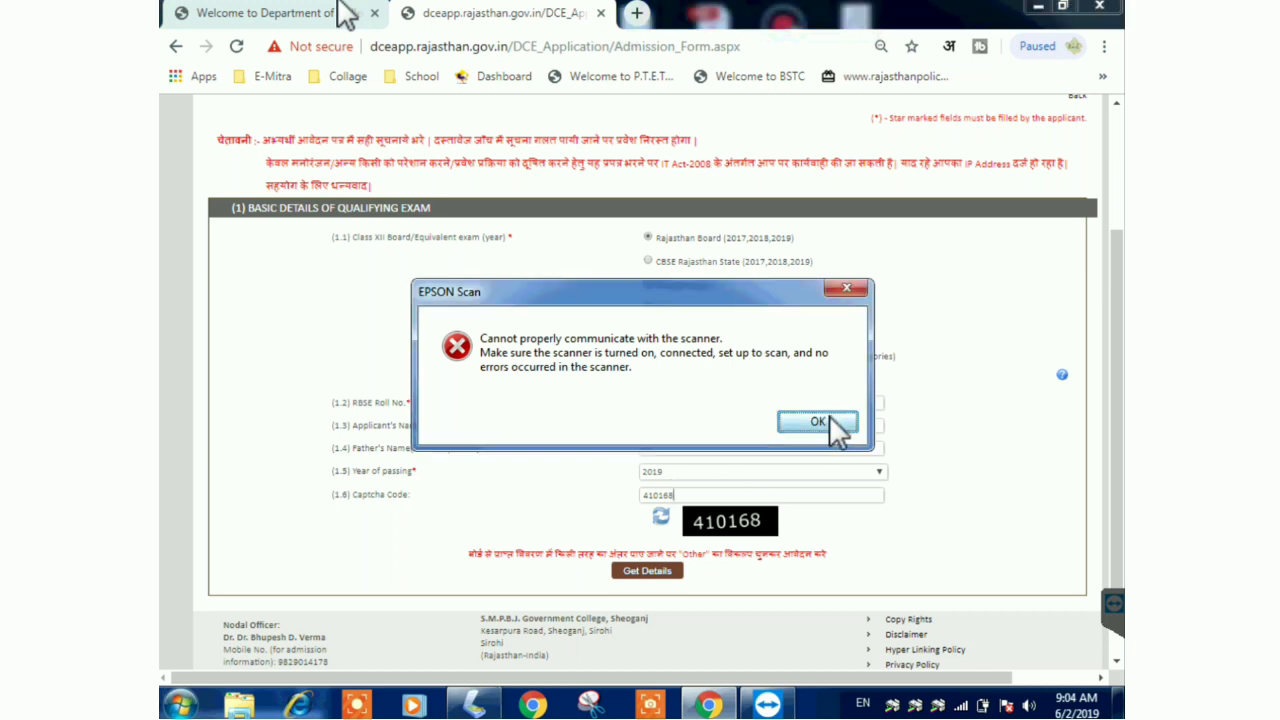
click(830, 421)
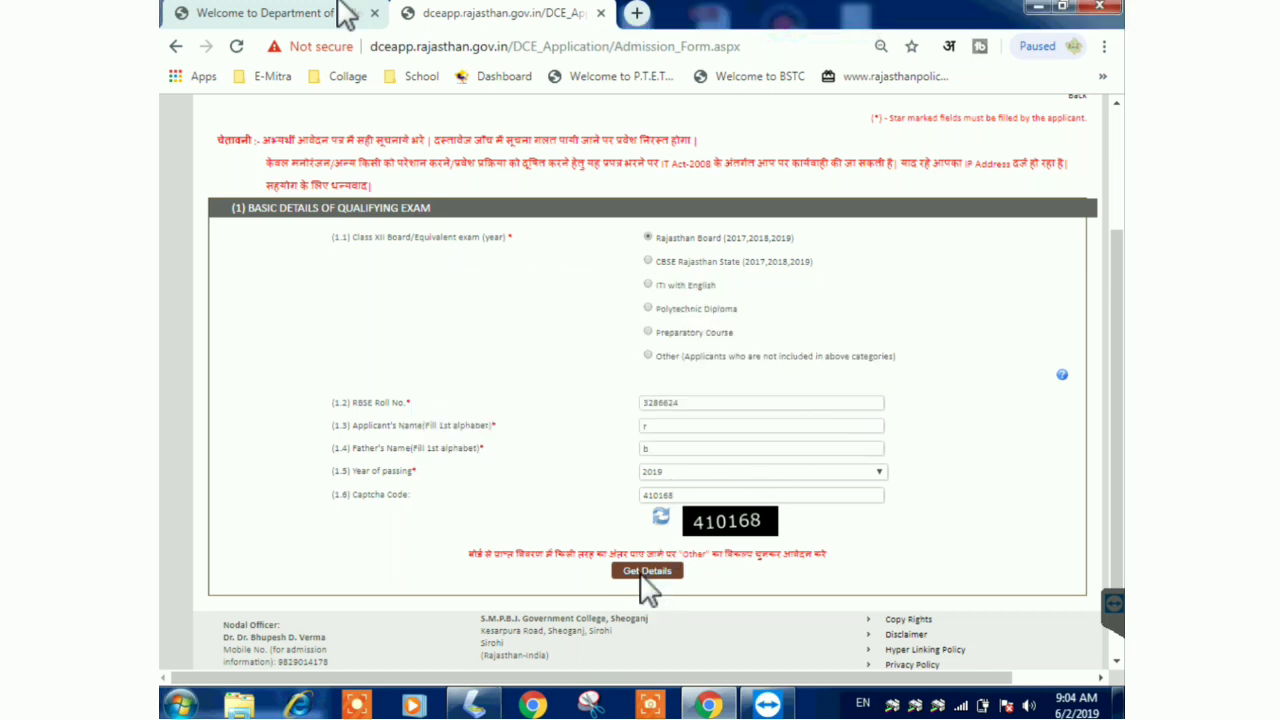
click(645, 577)
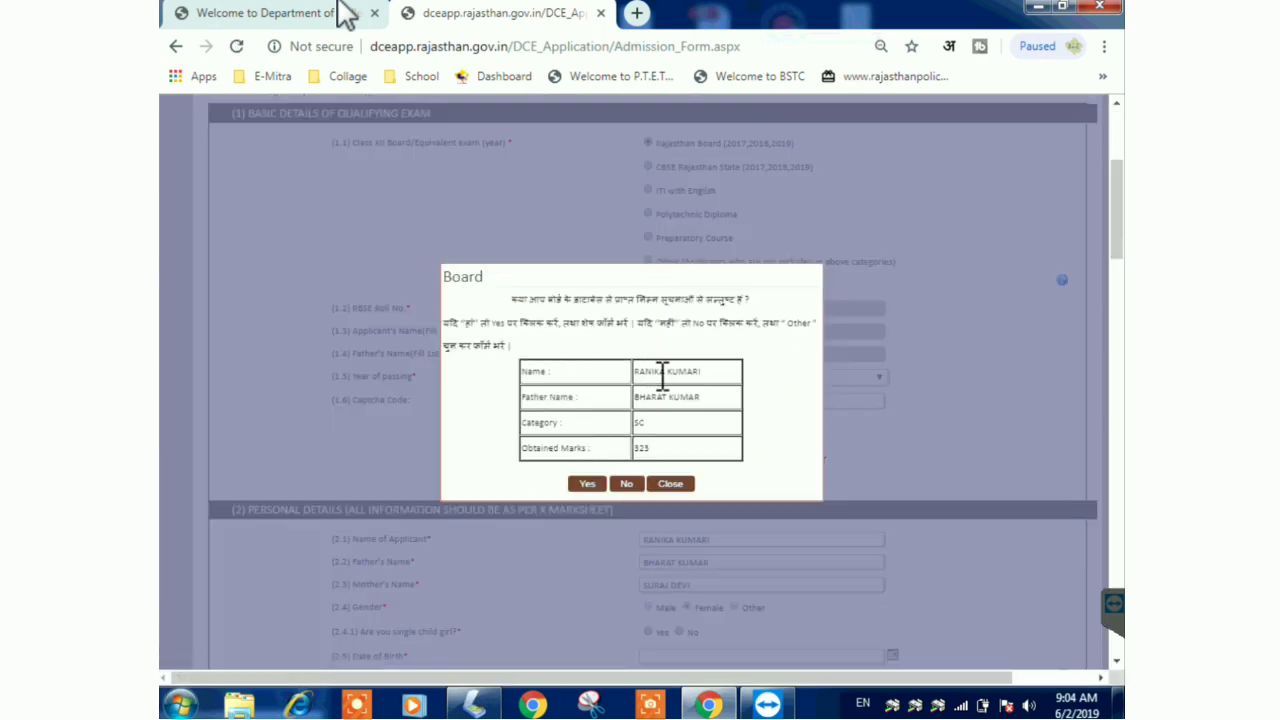
click(591, 484)
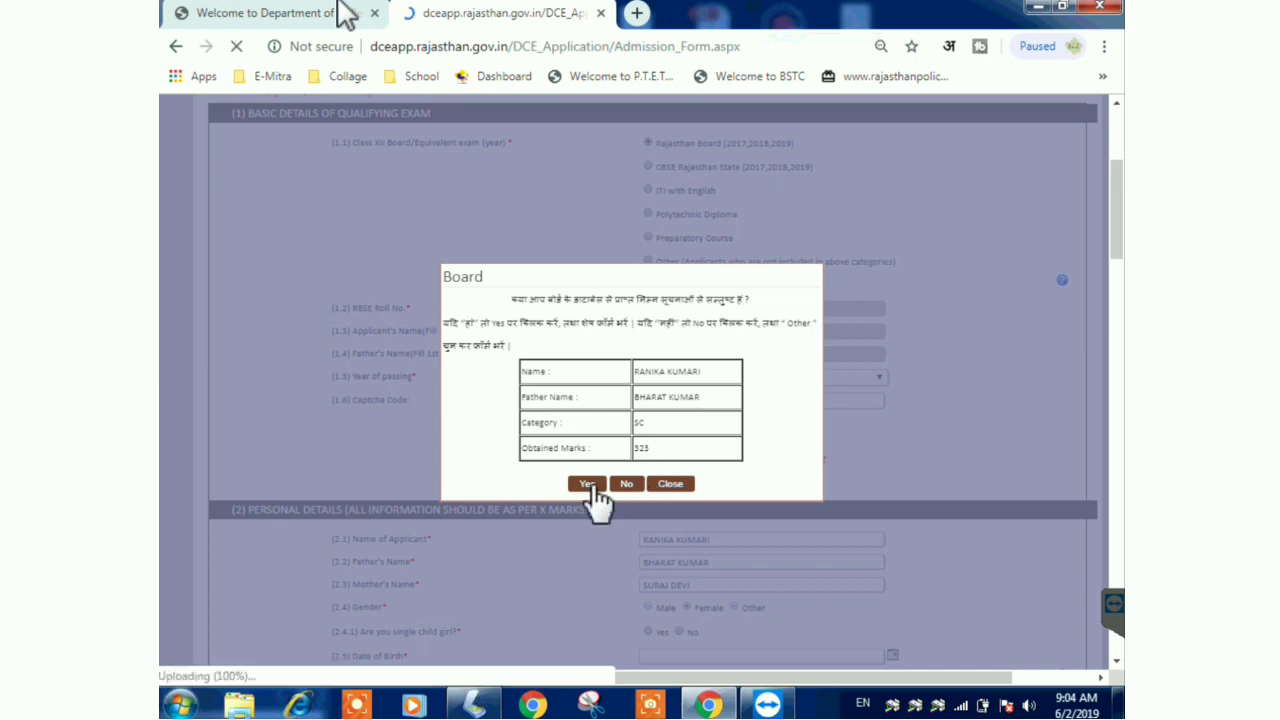
- Answer Yes to single child girl and pick the date of birth (the 12th) from the calendar
scroll(772, 460, down, 2)
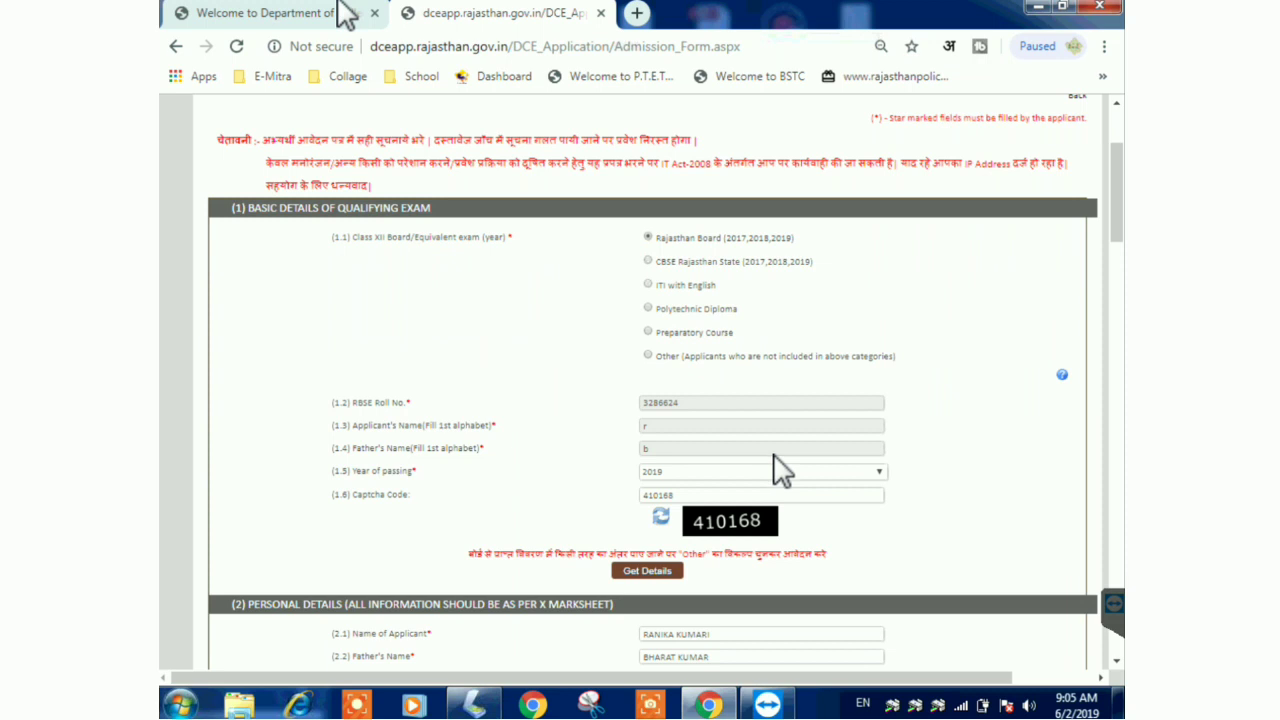
scroll(780, 467, down, 2)
scroll(780, 466, down, 1)
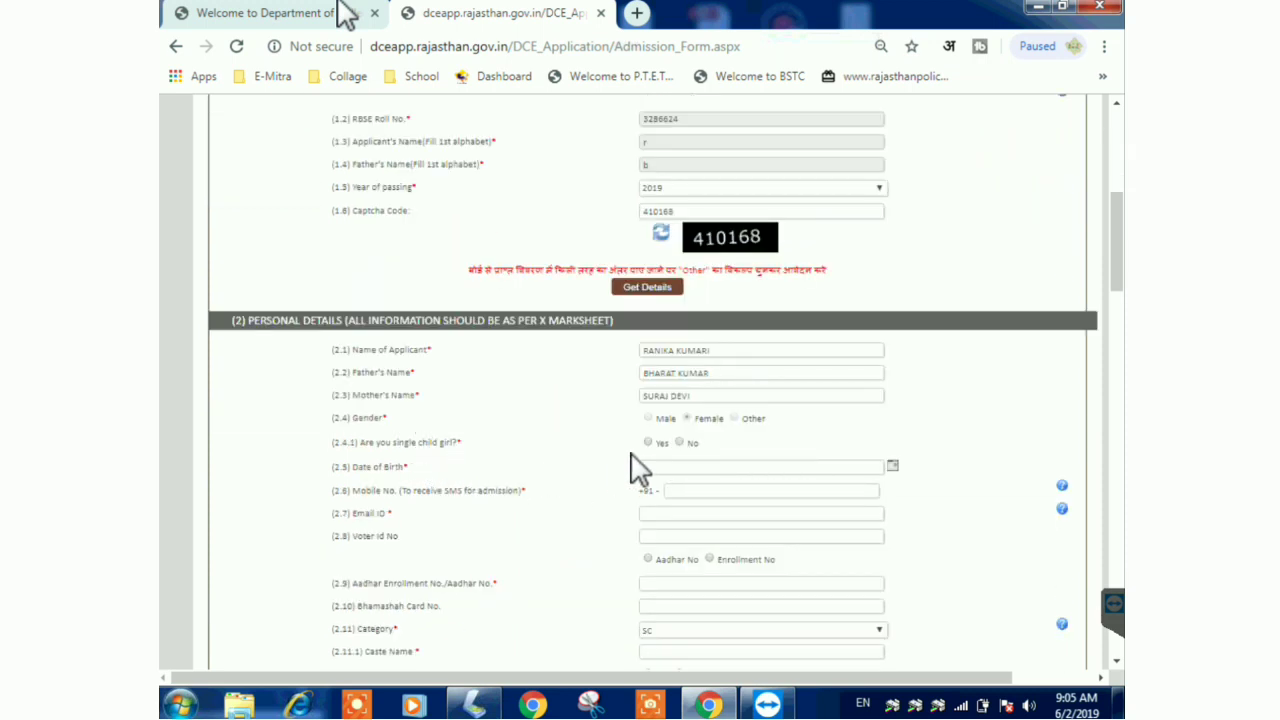
click(648, 442)
click(893, 467)
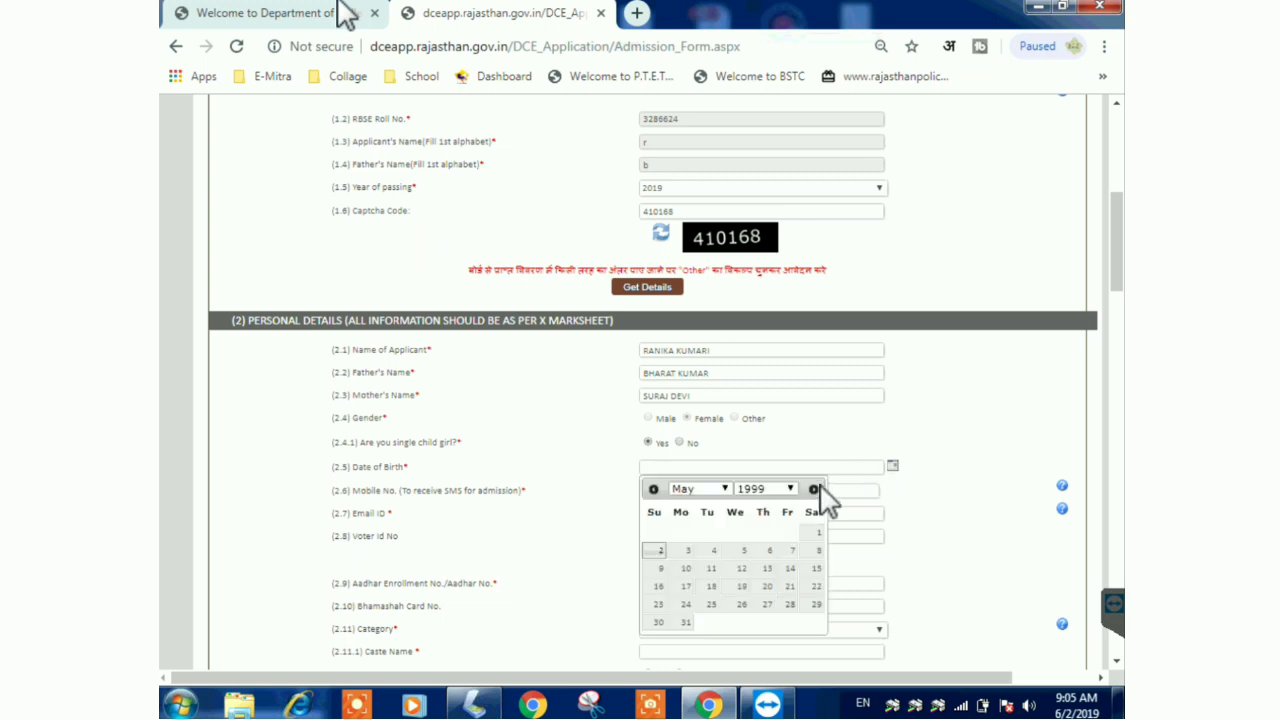
click(775, 487)
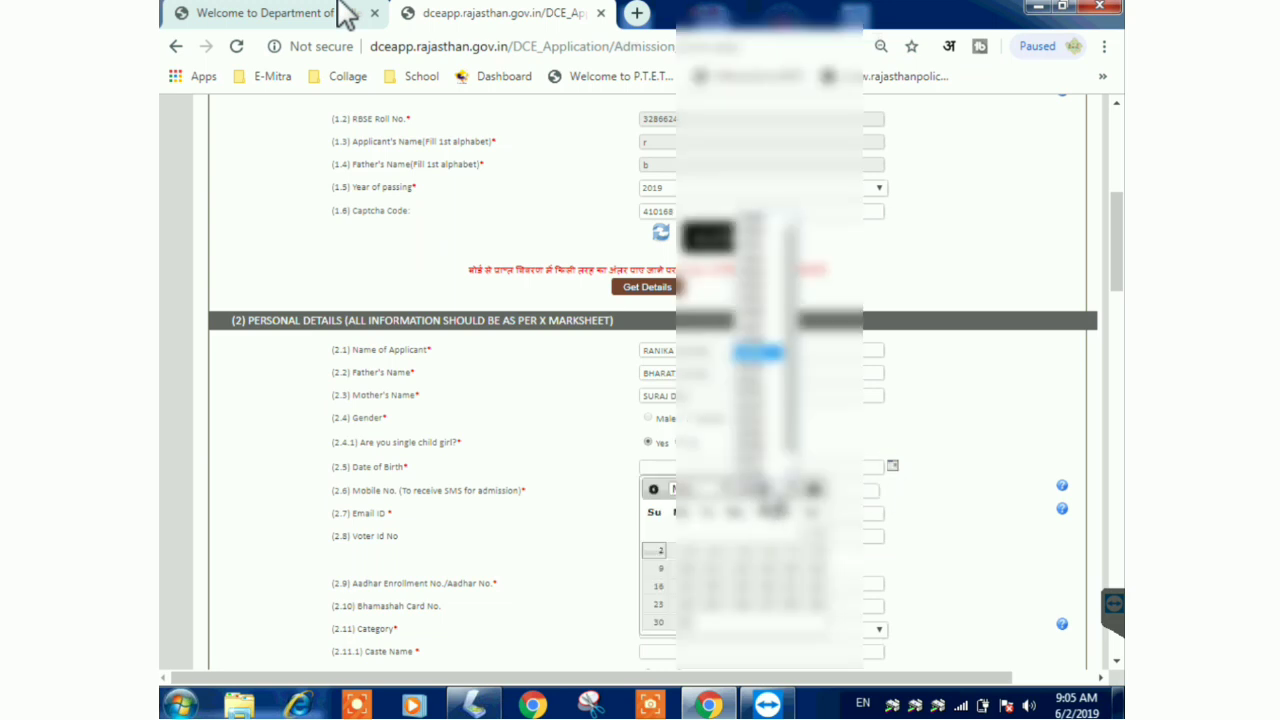
click(760, 366)
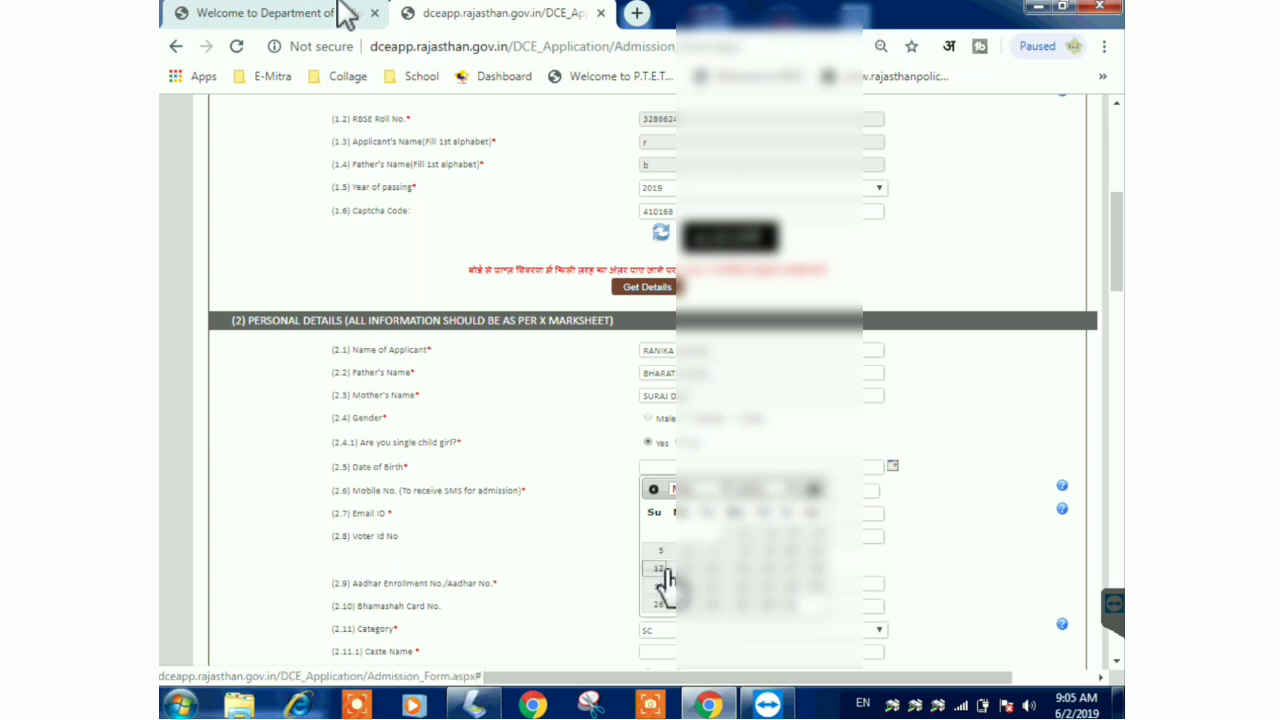
click(664, 570)
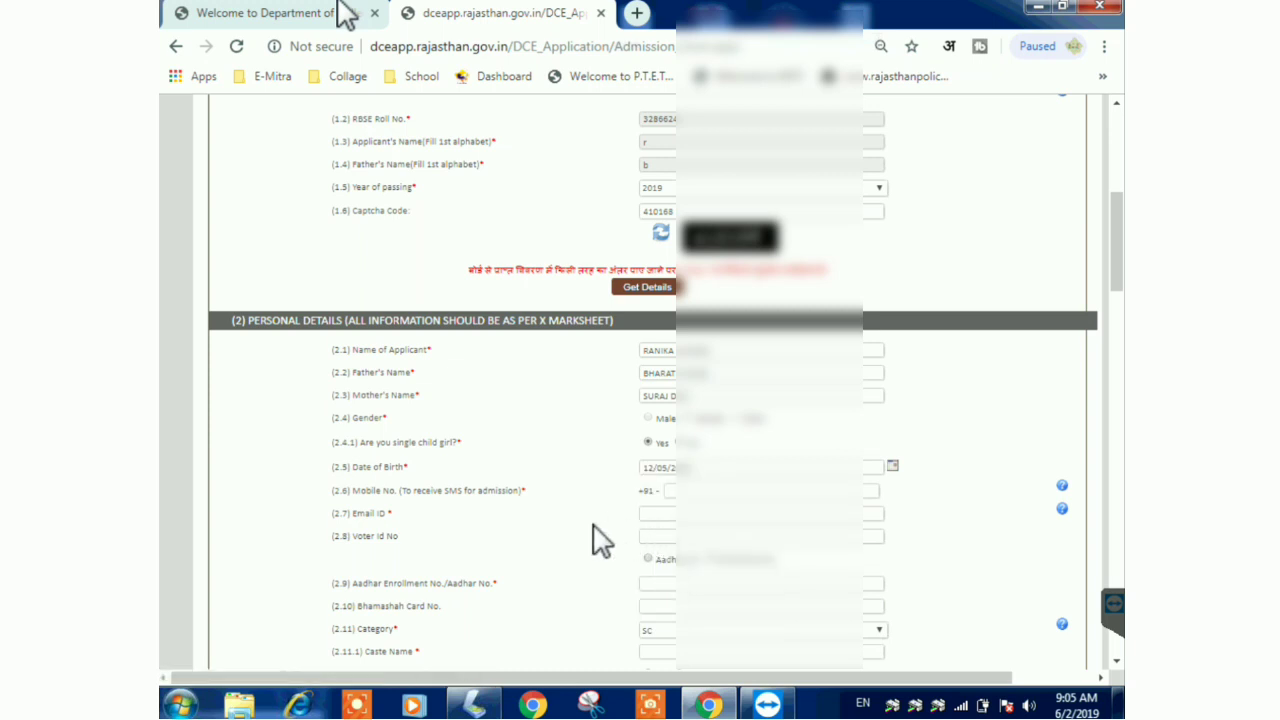
- Enter the applicant's mobile number and e-mail address, and choose Aadhar as the identity document
click(730, 491)
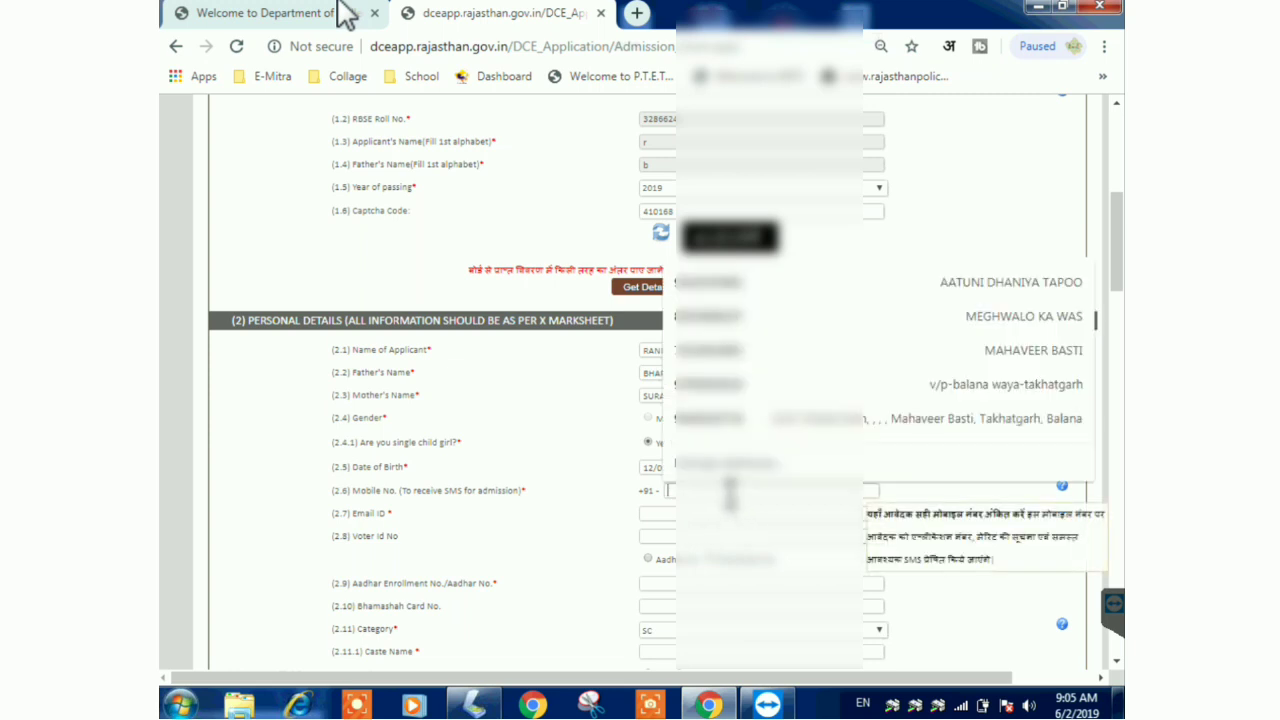
text(97)
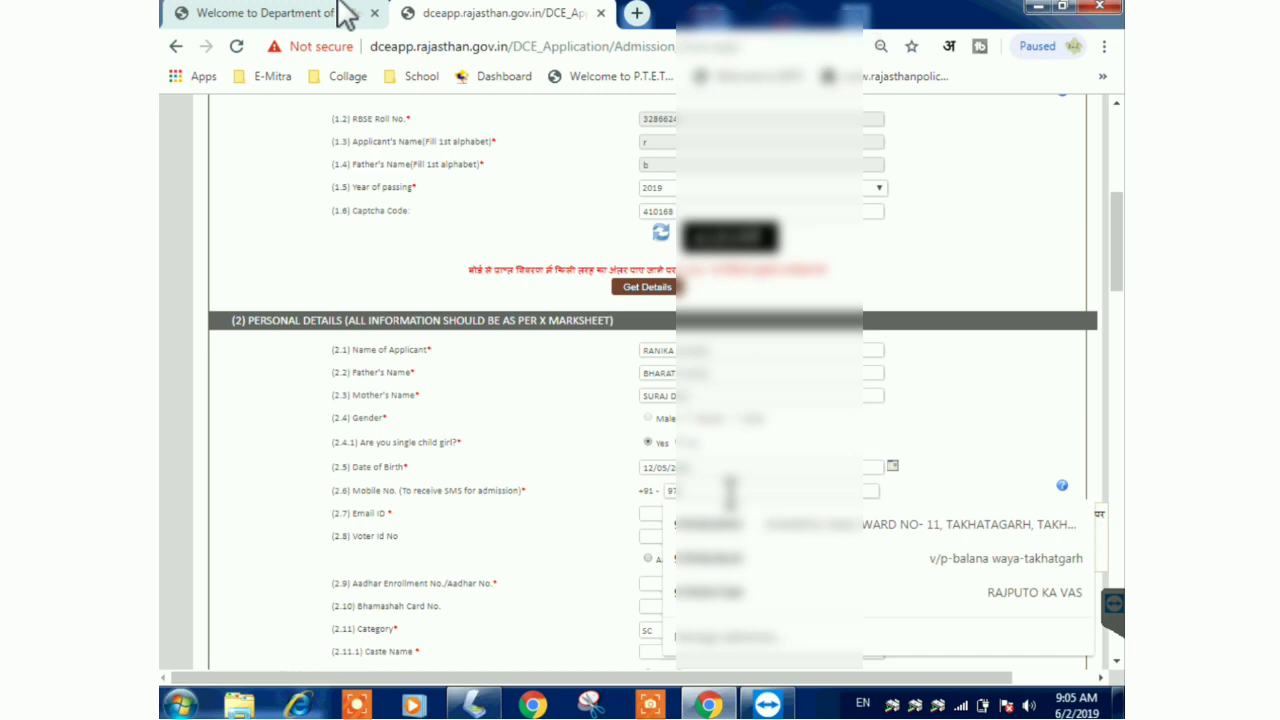
text(8)
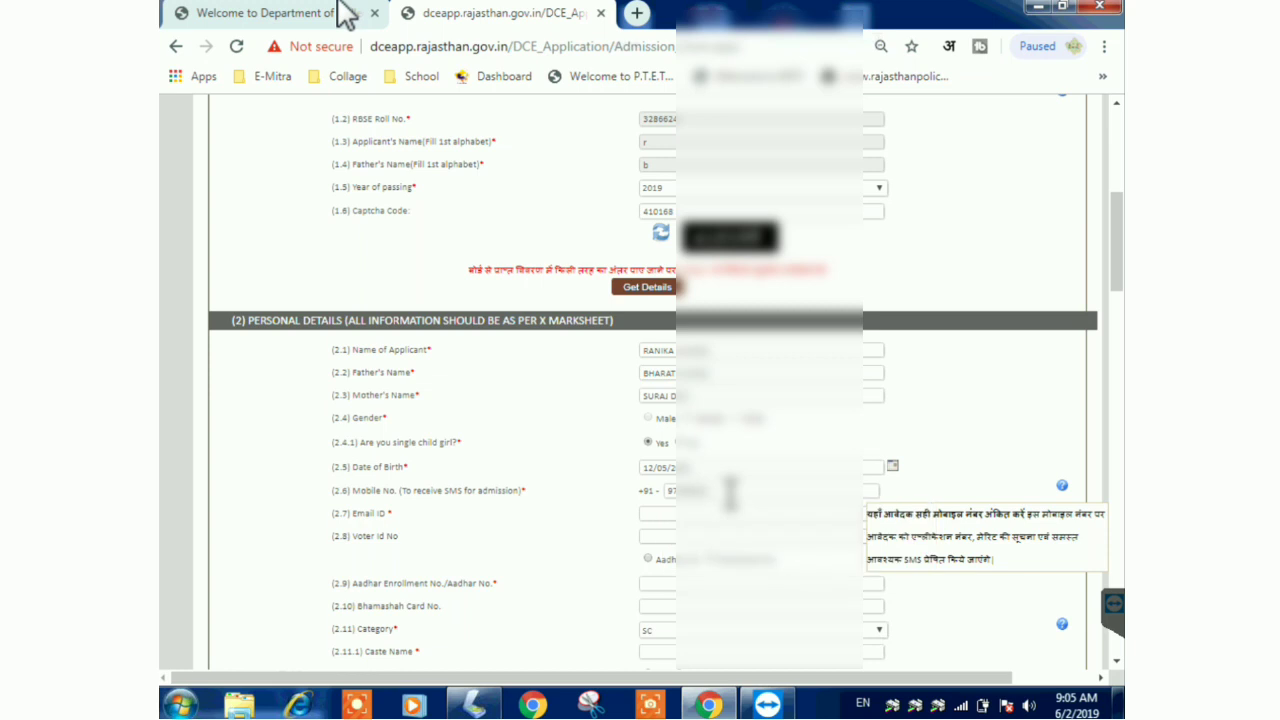
click(570, 541)
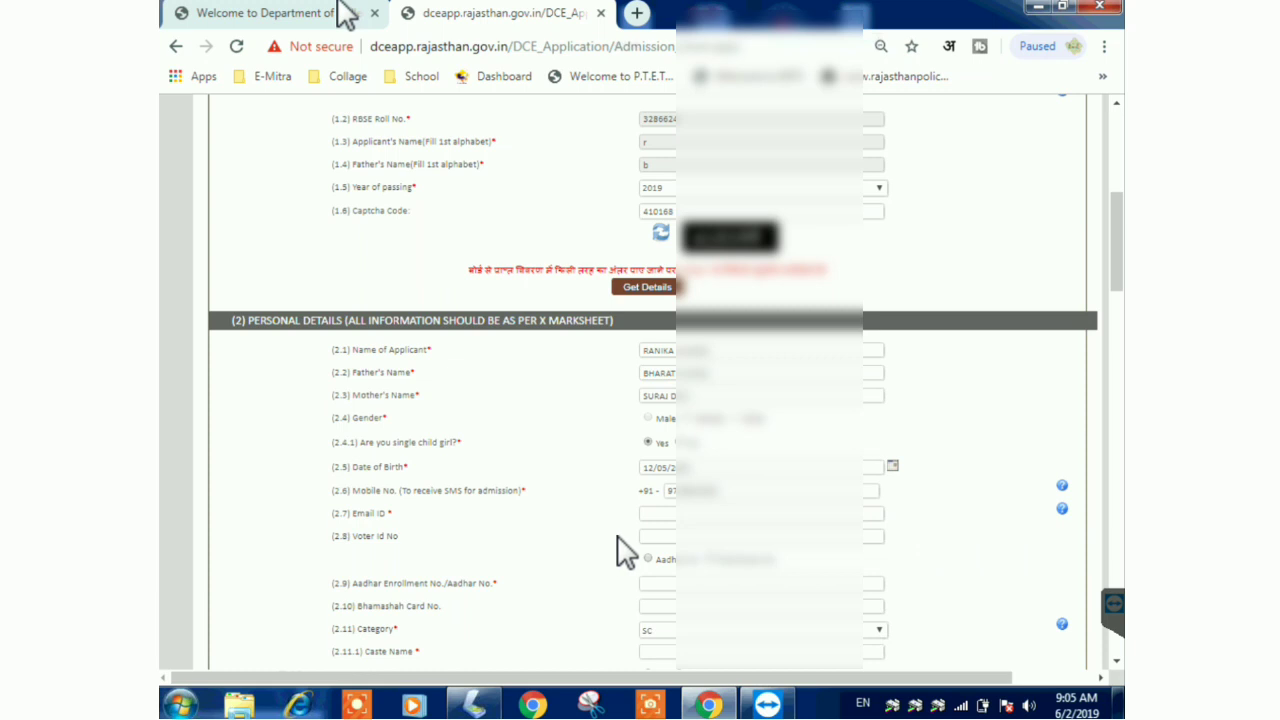
click(661, 514)
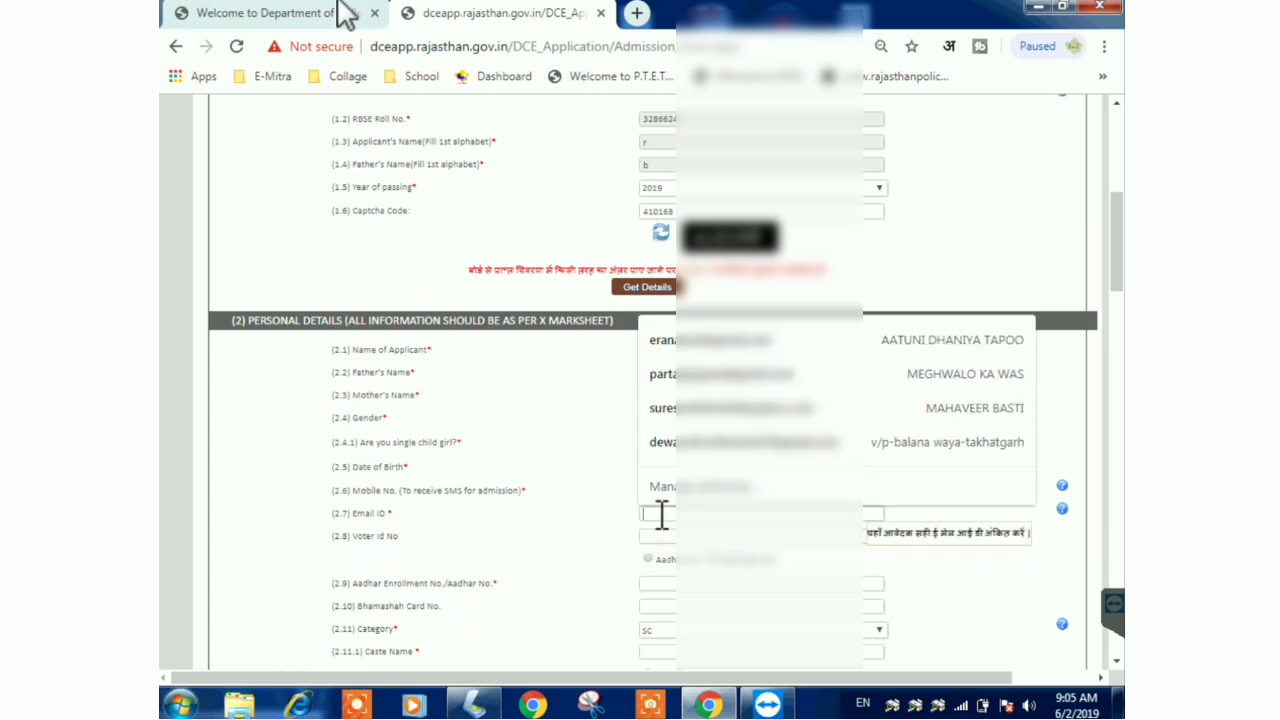
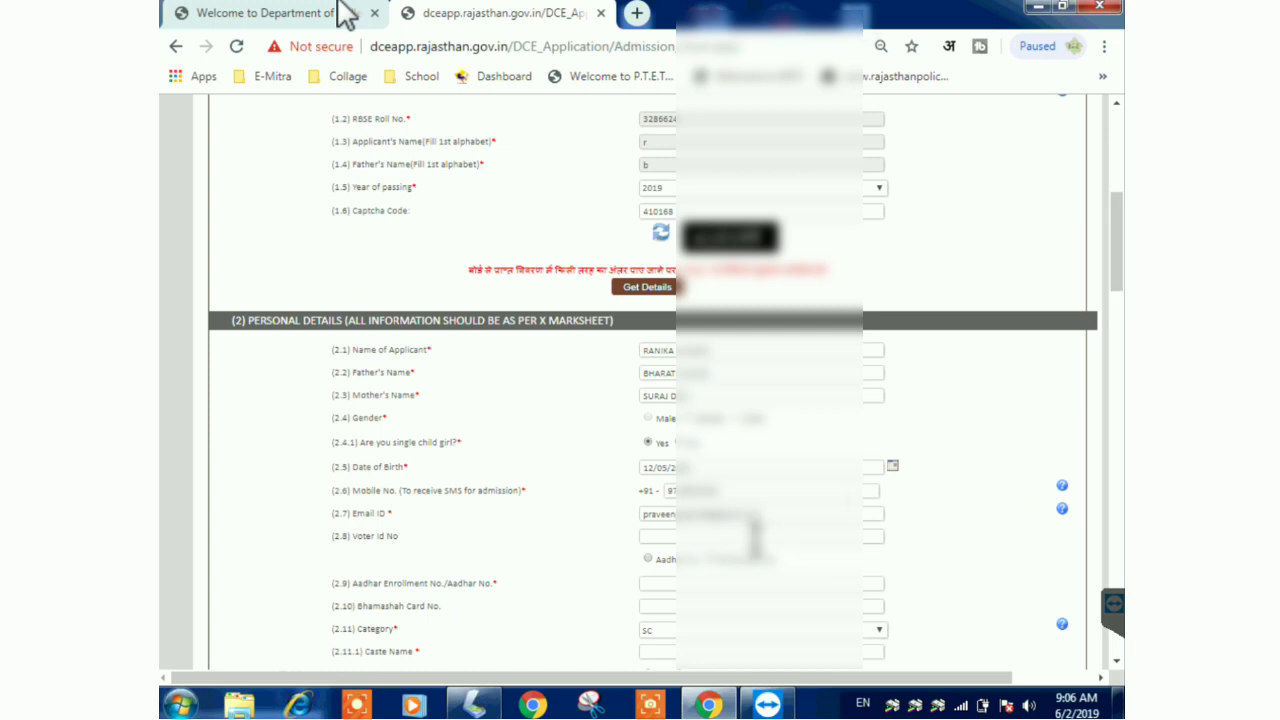
click(650, 559)
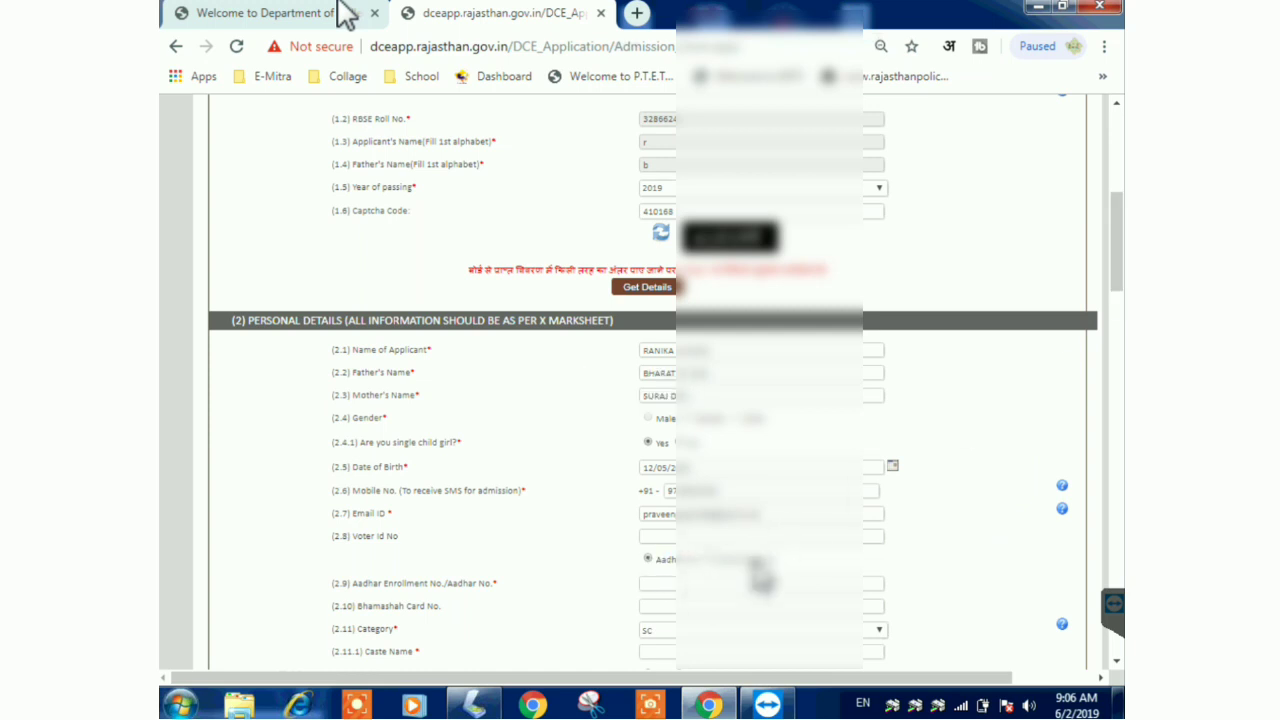
drag(1118, 290, 1120, 327)
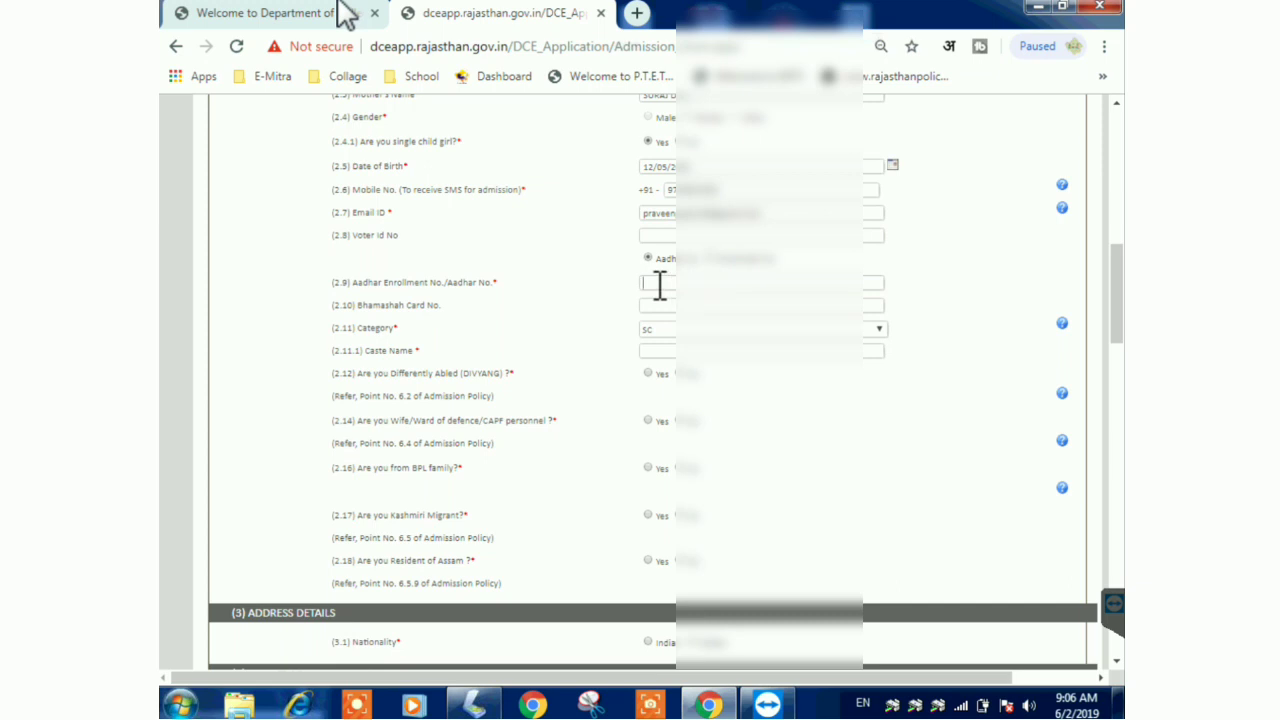
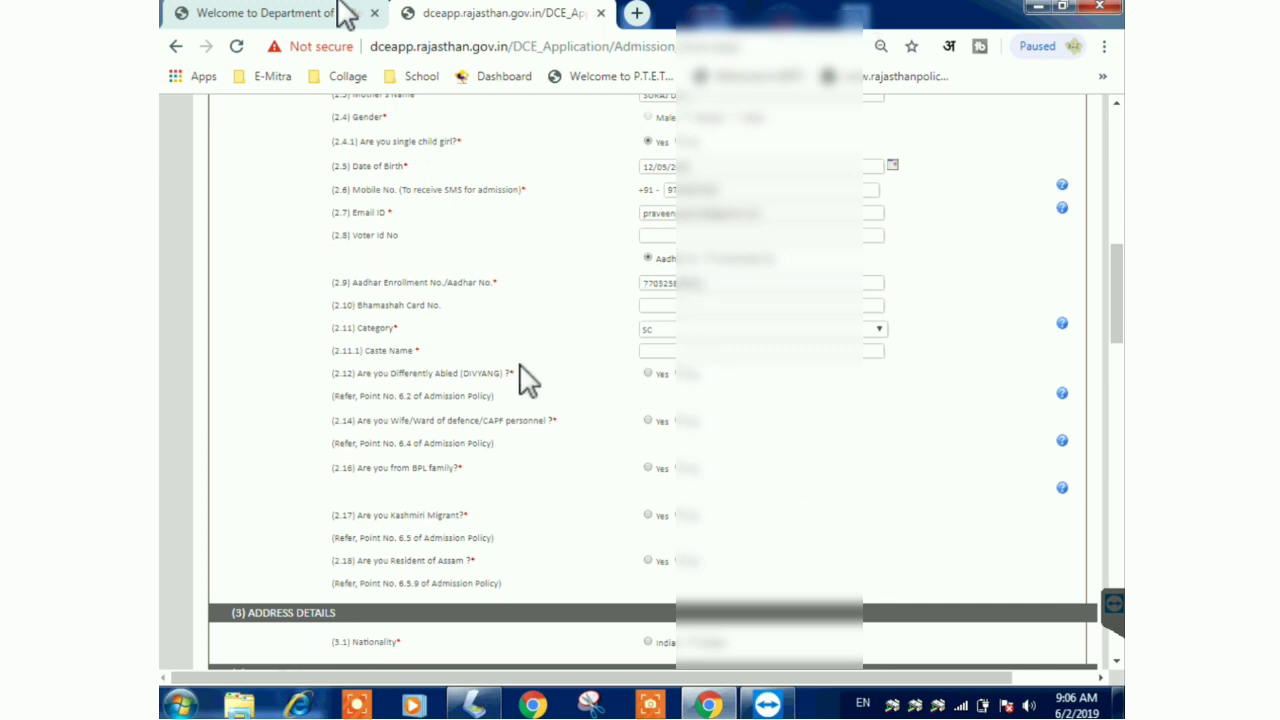
- Enter the Aadhar number and set the caste name to JINGER
click(662, 355)
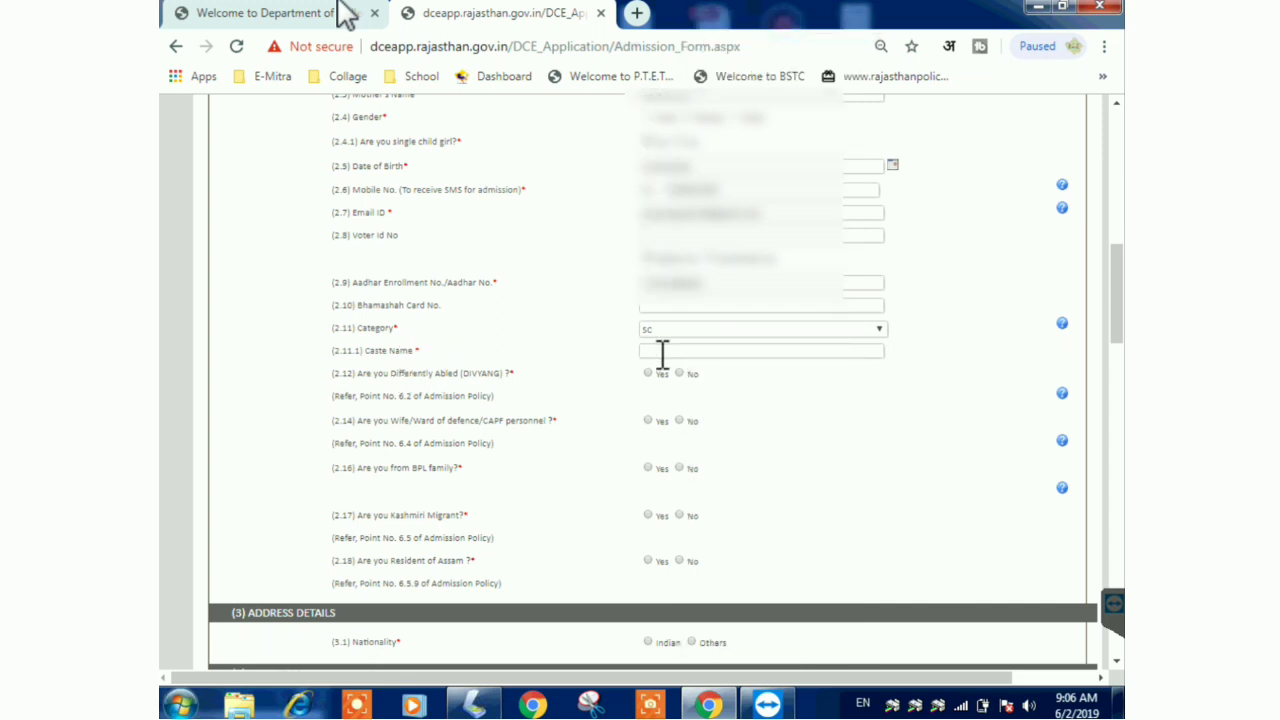
text(JINGER)
- Answer No to Divyang, defence, Kashmiri Migrant and Assam questions, and Yes to BPL family
click(680, 374)
click(680, 421)
click(648, 468)
click(680, 516)
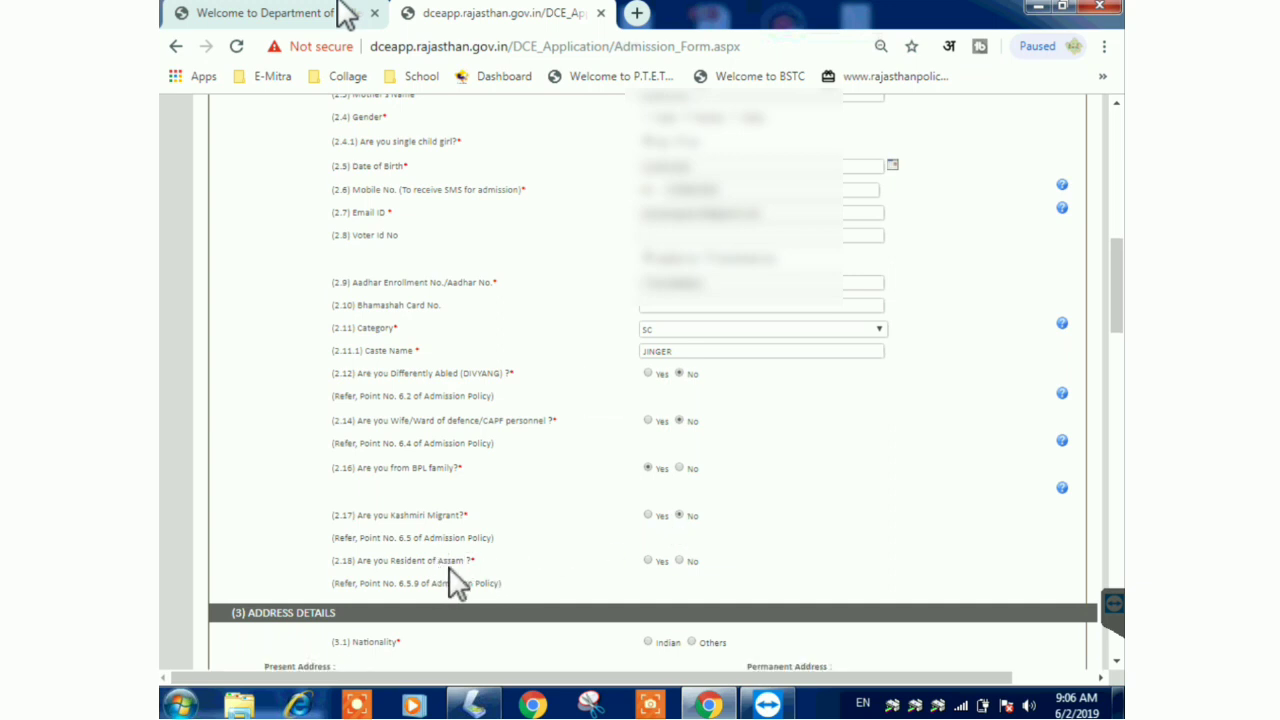
click(680, 561)
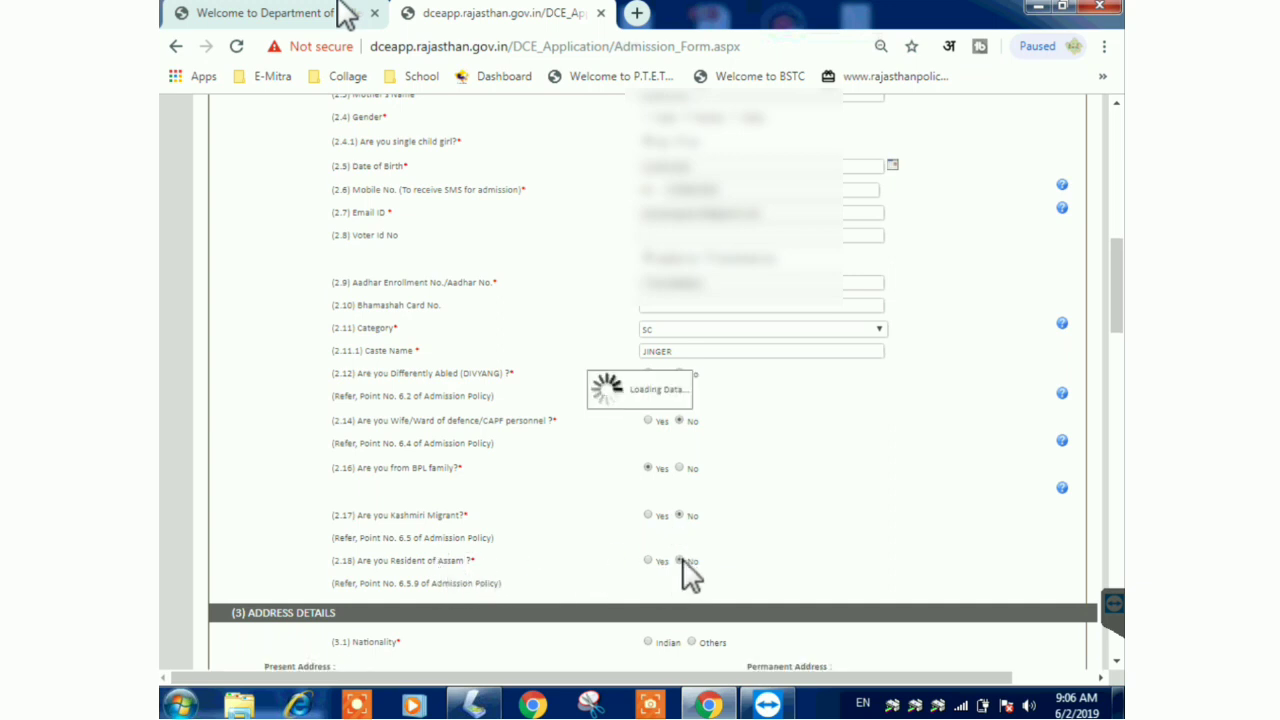
drag(1122, 305, 1122, 387)
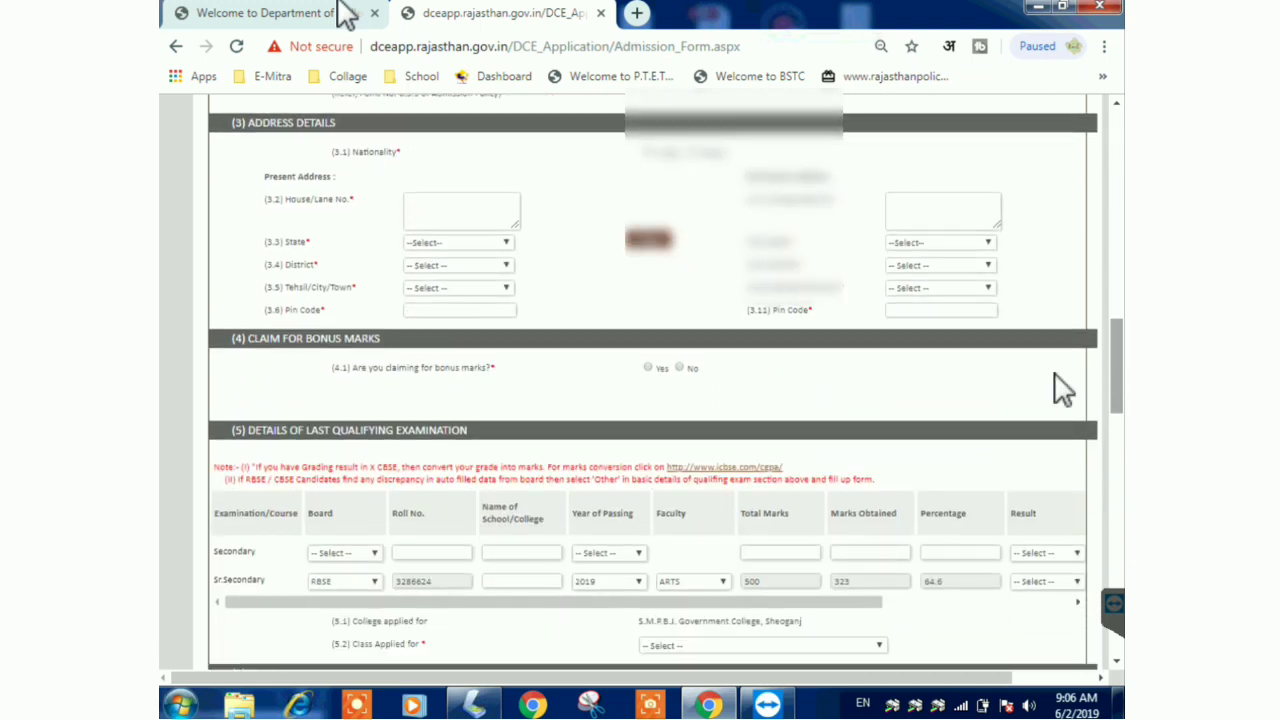
- Set nationality Indian, Rajasthan resident Yes, and enter the present house address
click(647, 152)
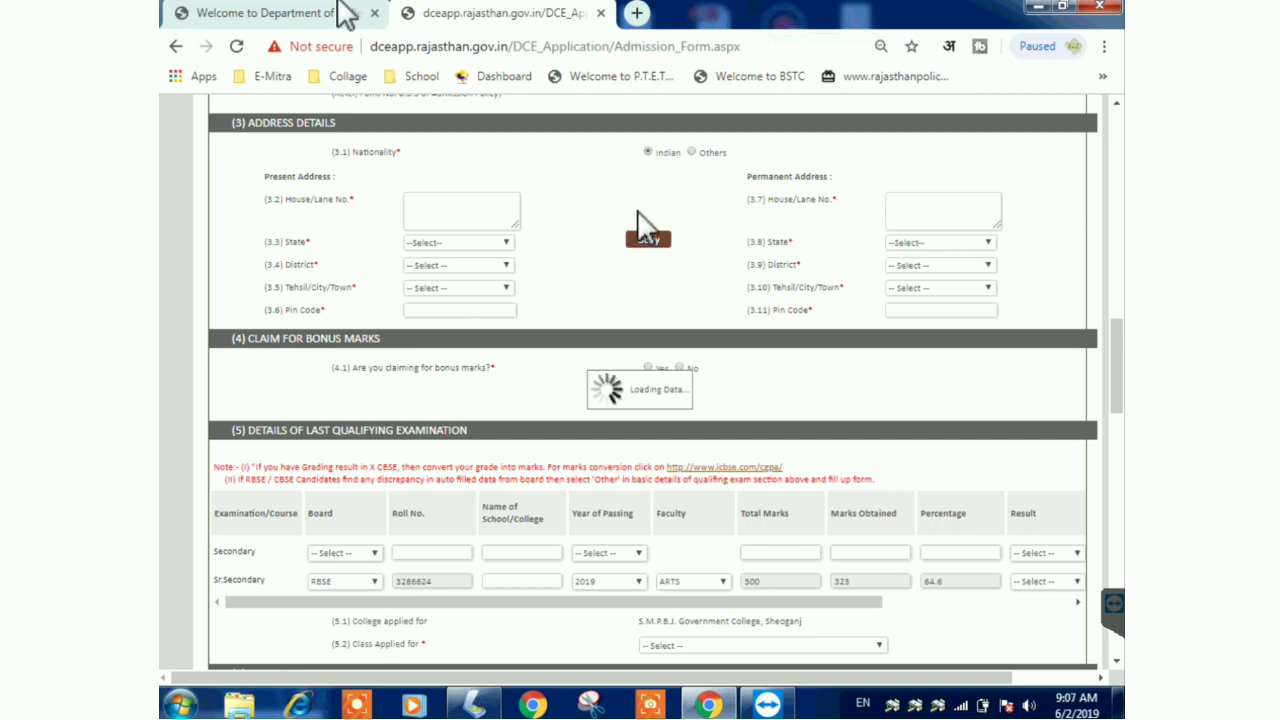
click(648, 177)
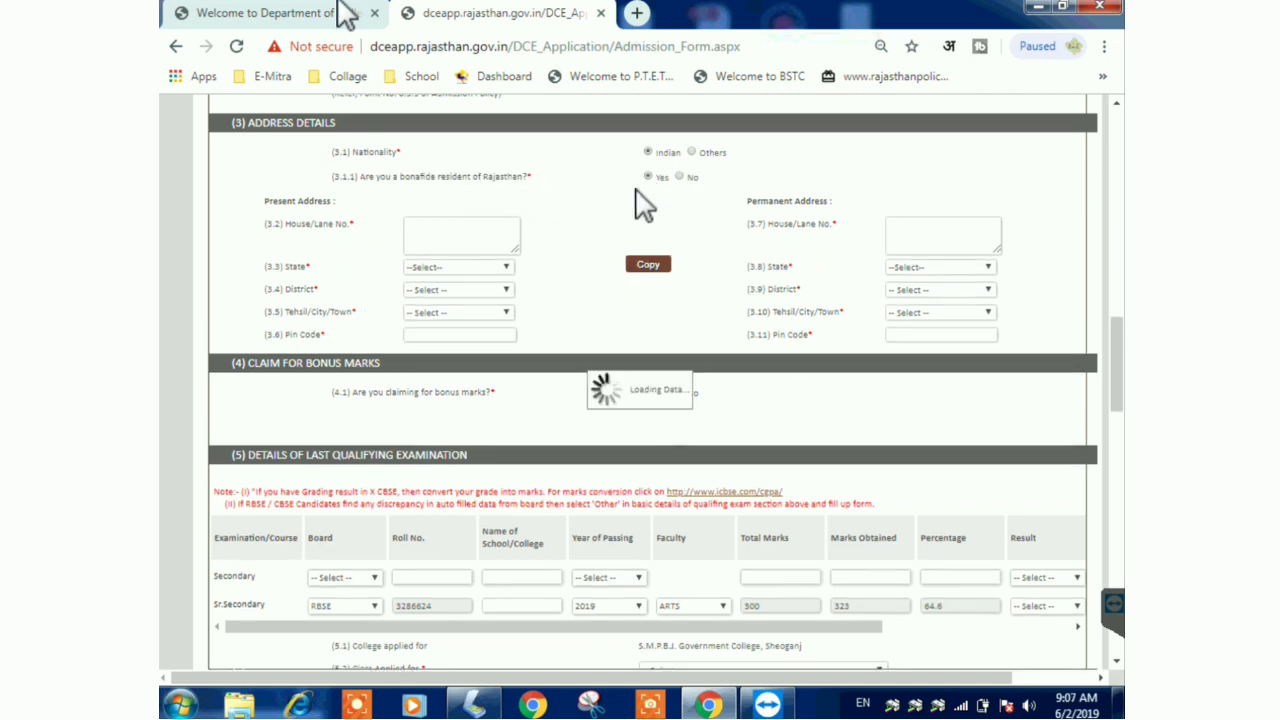
click(443, 232)
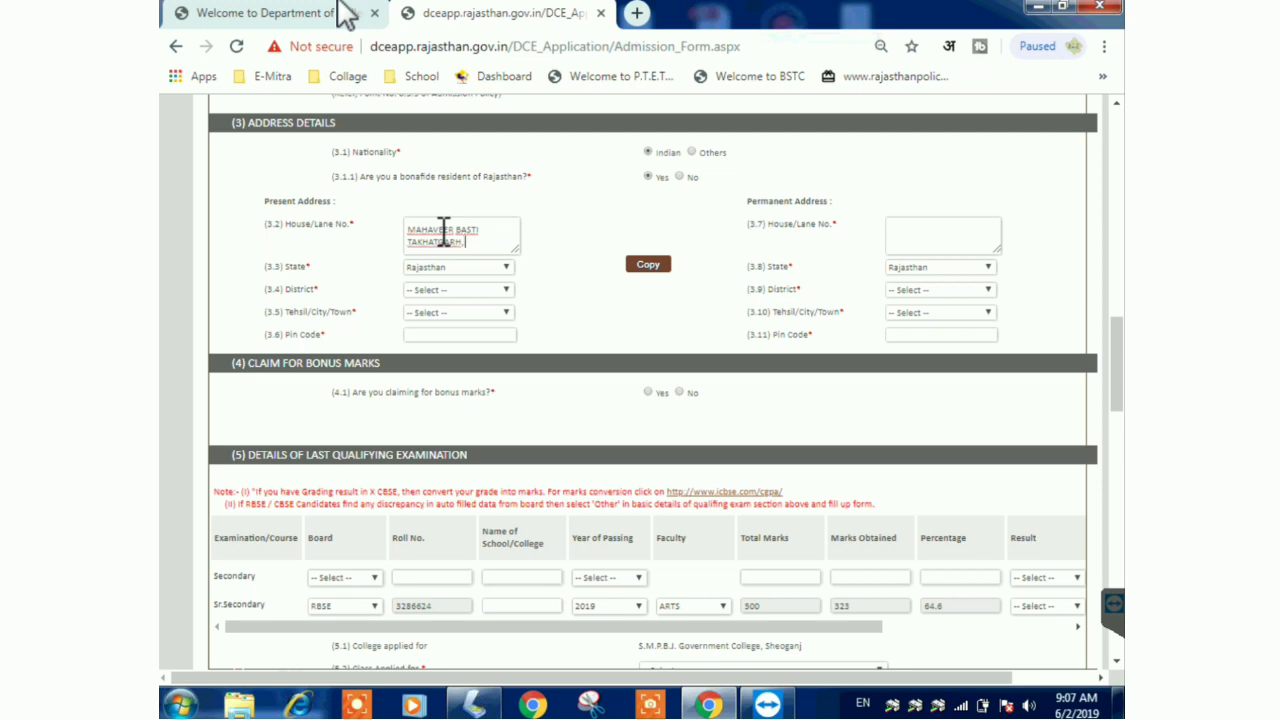
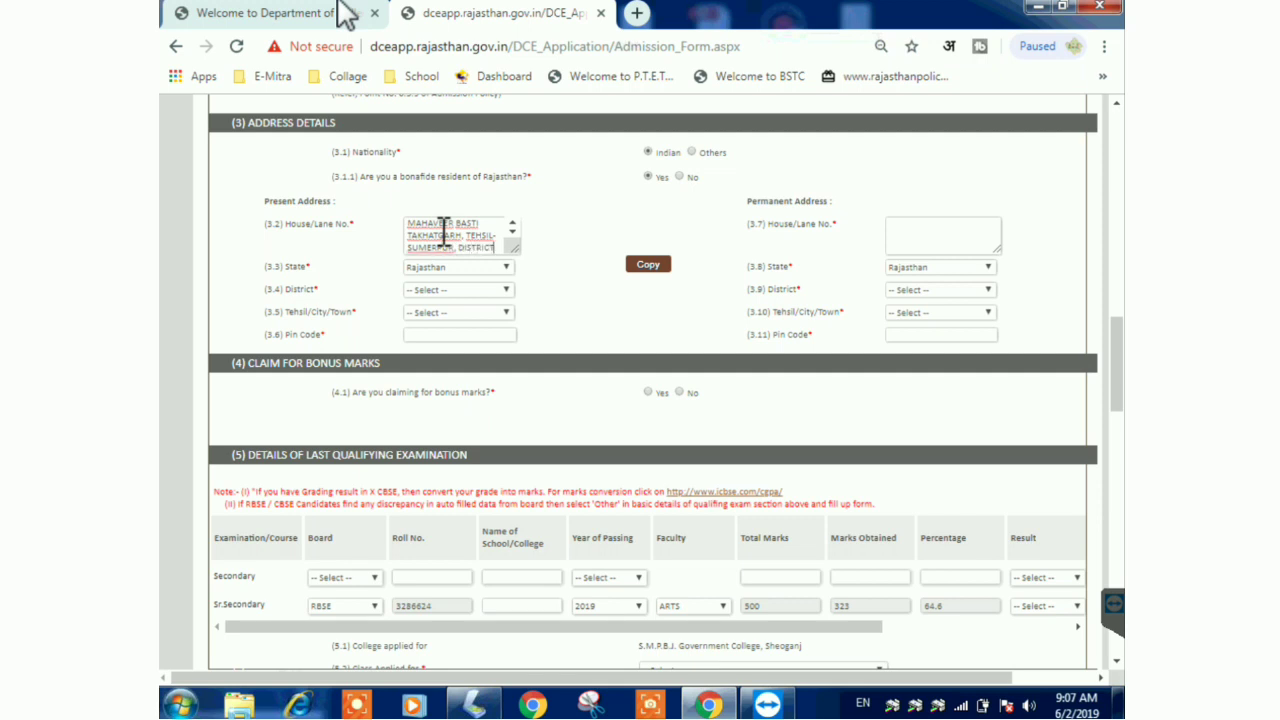
- Choose Pali as the district and Sumerpur as the tehsil for the present address
click(471, 292)
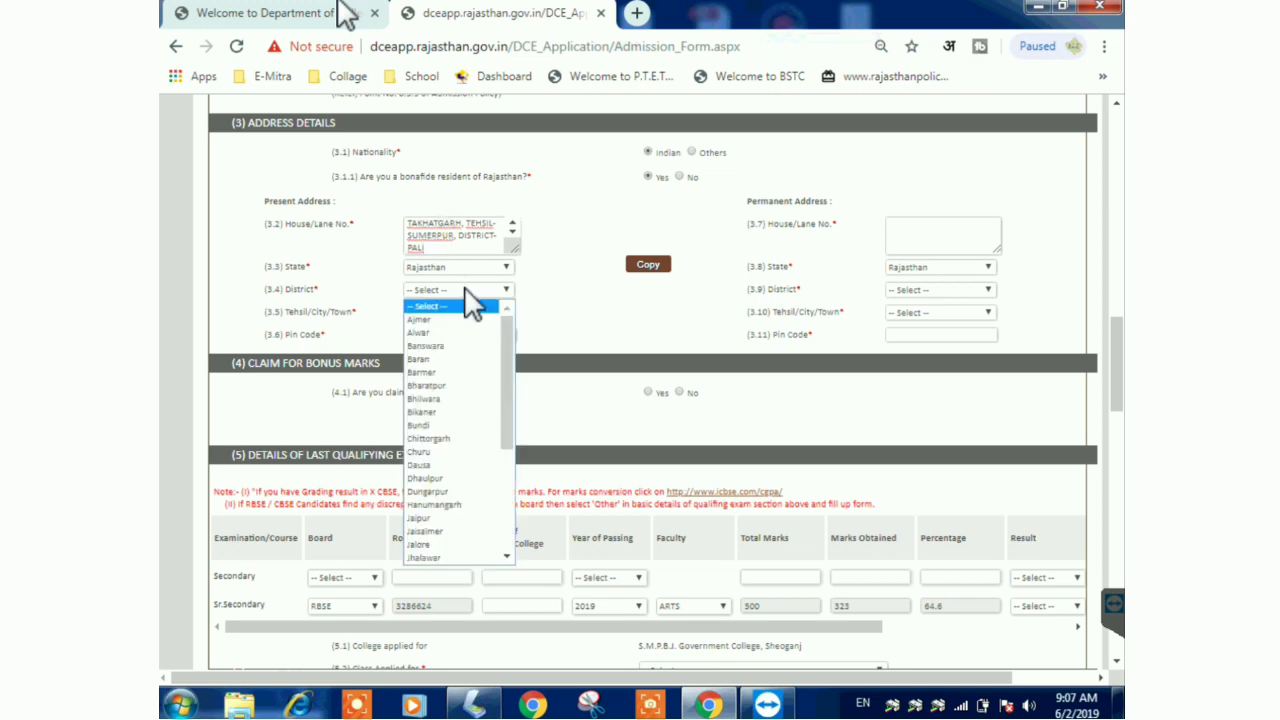
drag(506, 333, 508, 460)
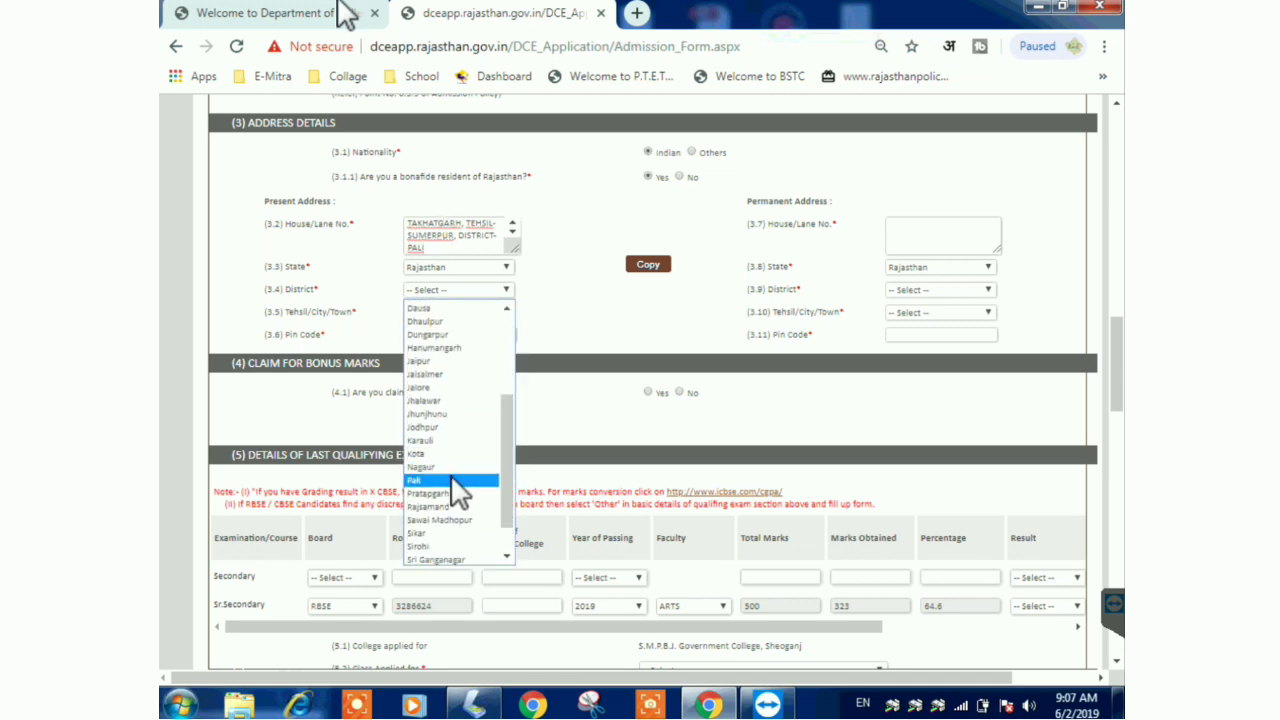
click(455, 484)
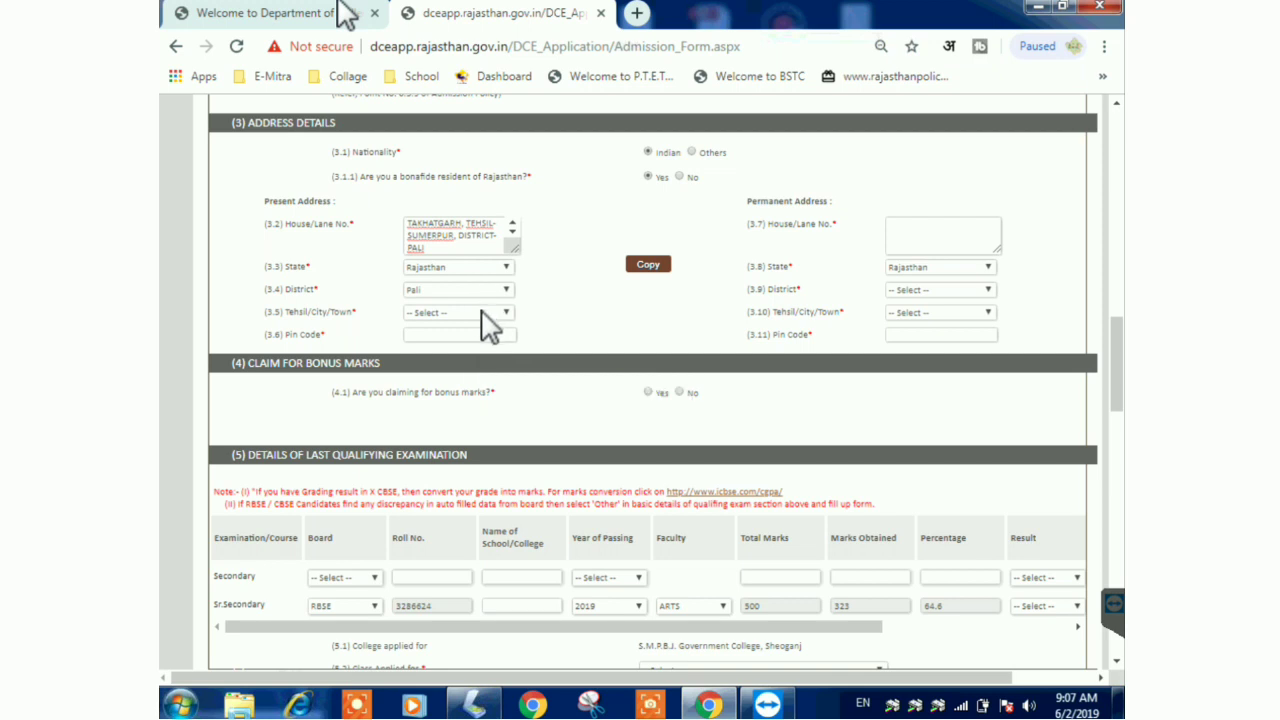
click(482, 312)
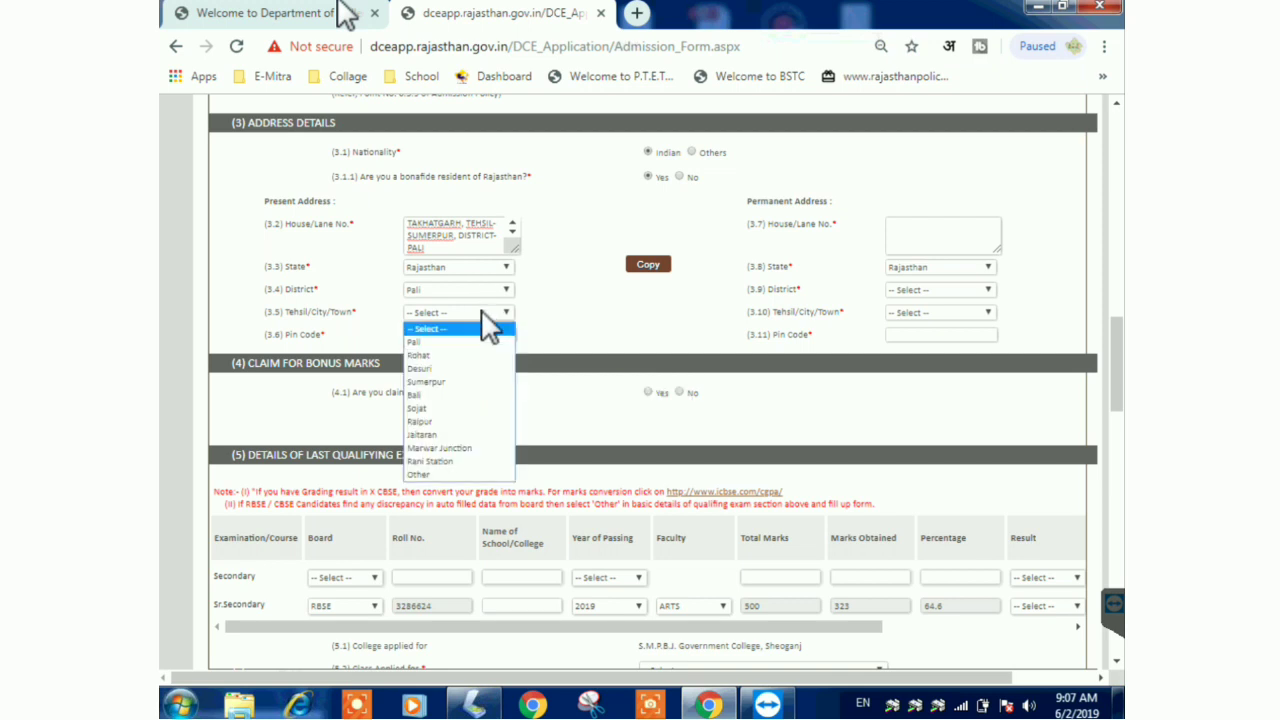
click(440, 384)
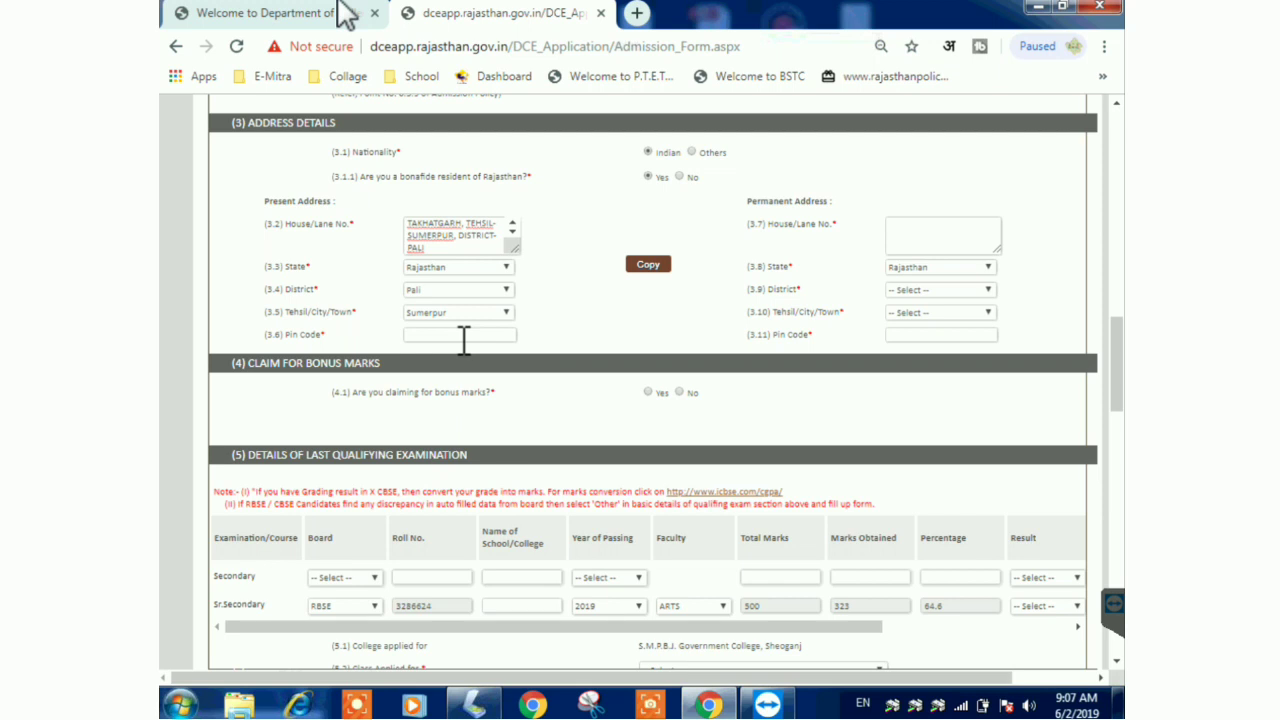
click(468, 313)
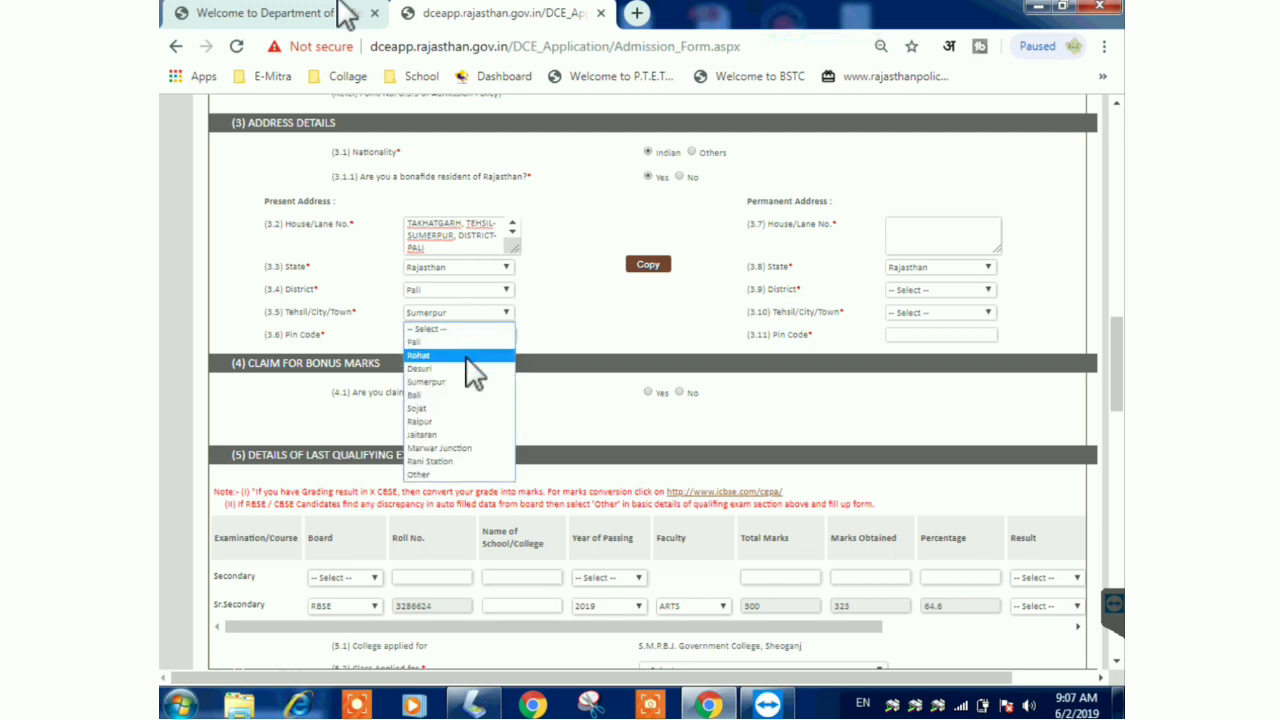
click(449, 382)
- Enter the pin code, copy the present address to permanent, and decline bonus marks
click(449, 336)
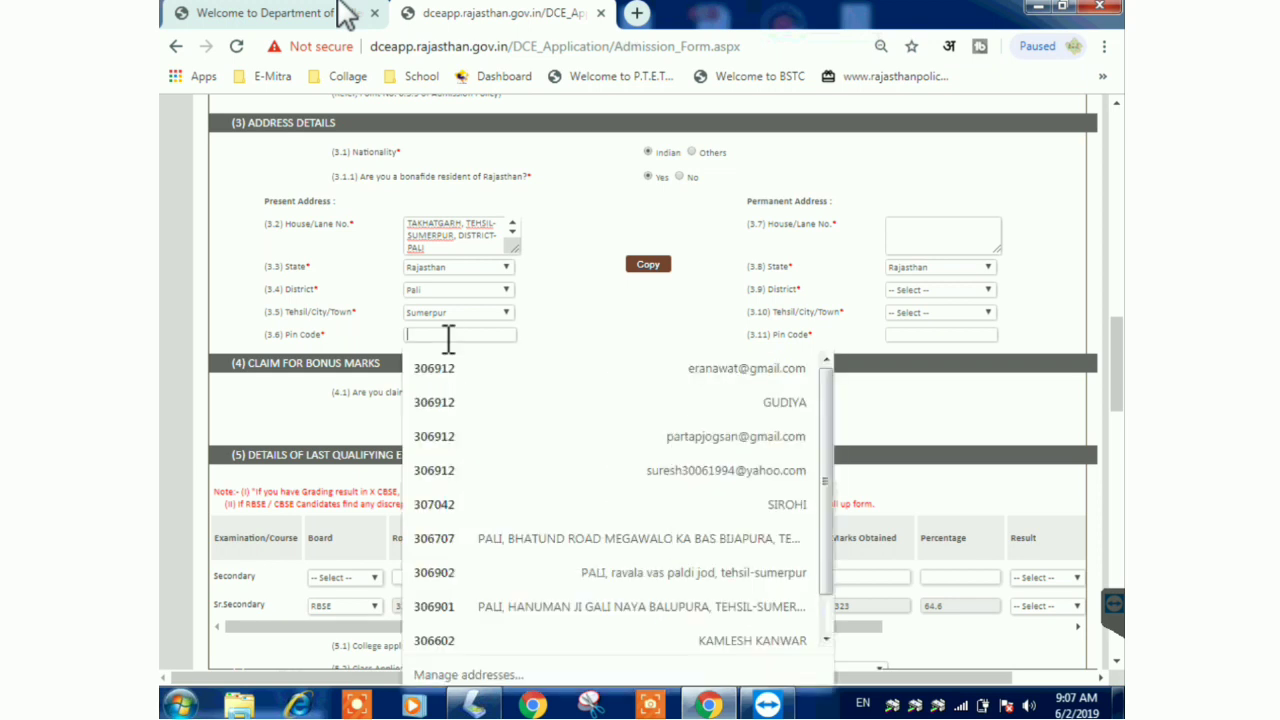
text(306912)
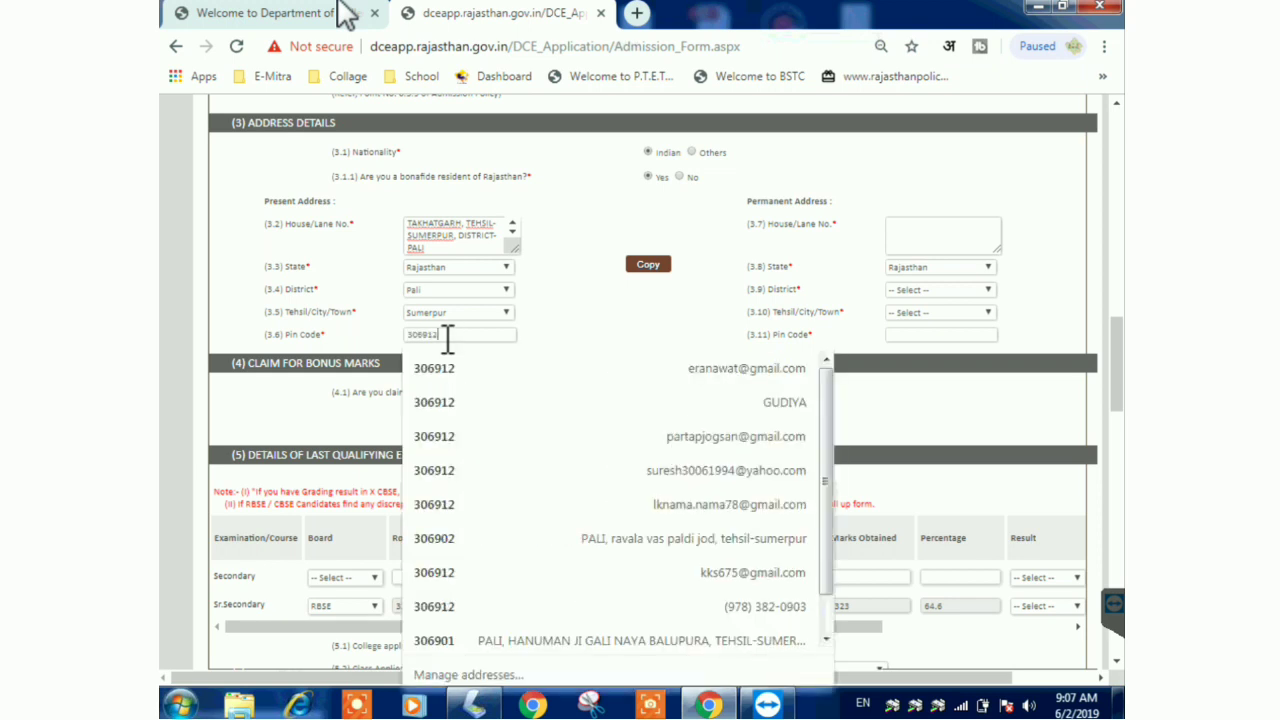
scroll(449, 334, up, 1)
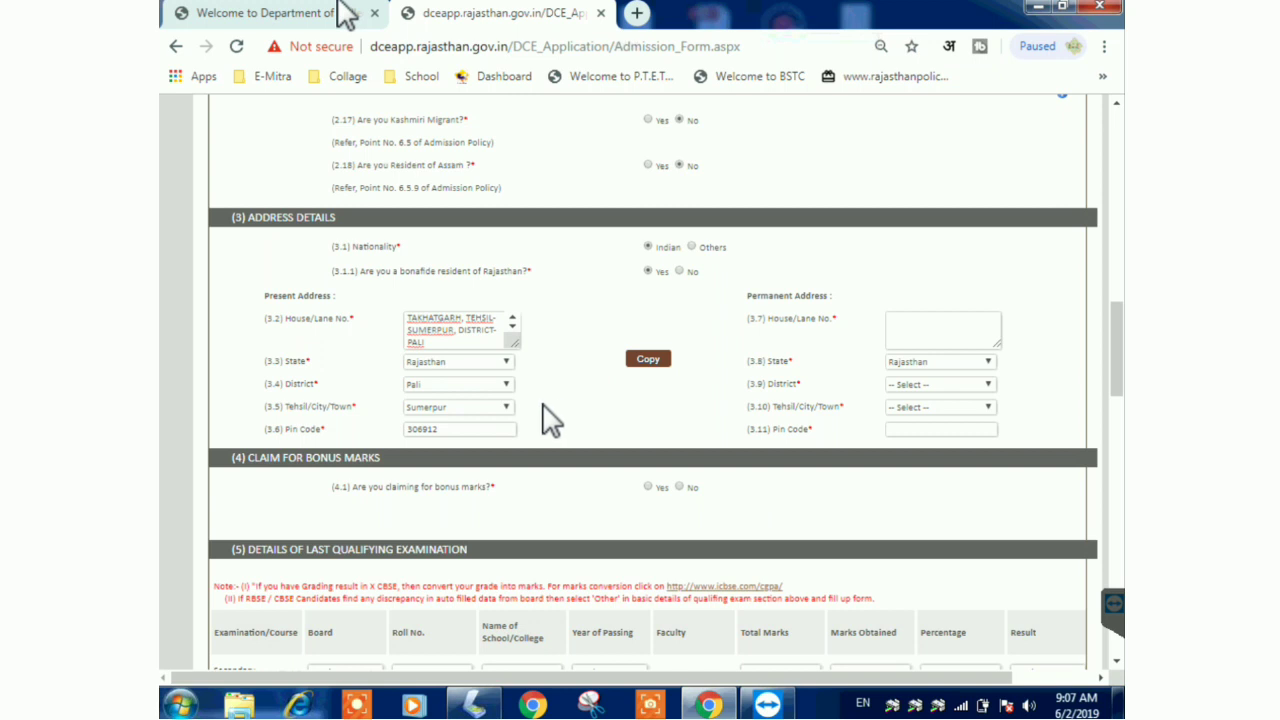
click(658, 362)
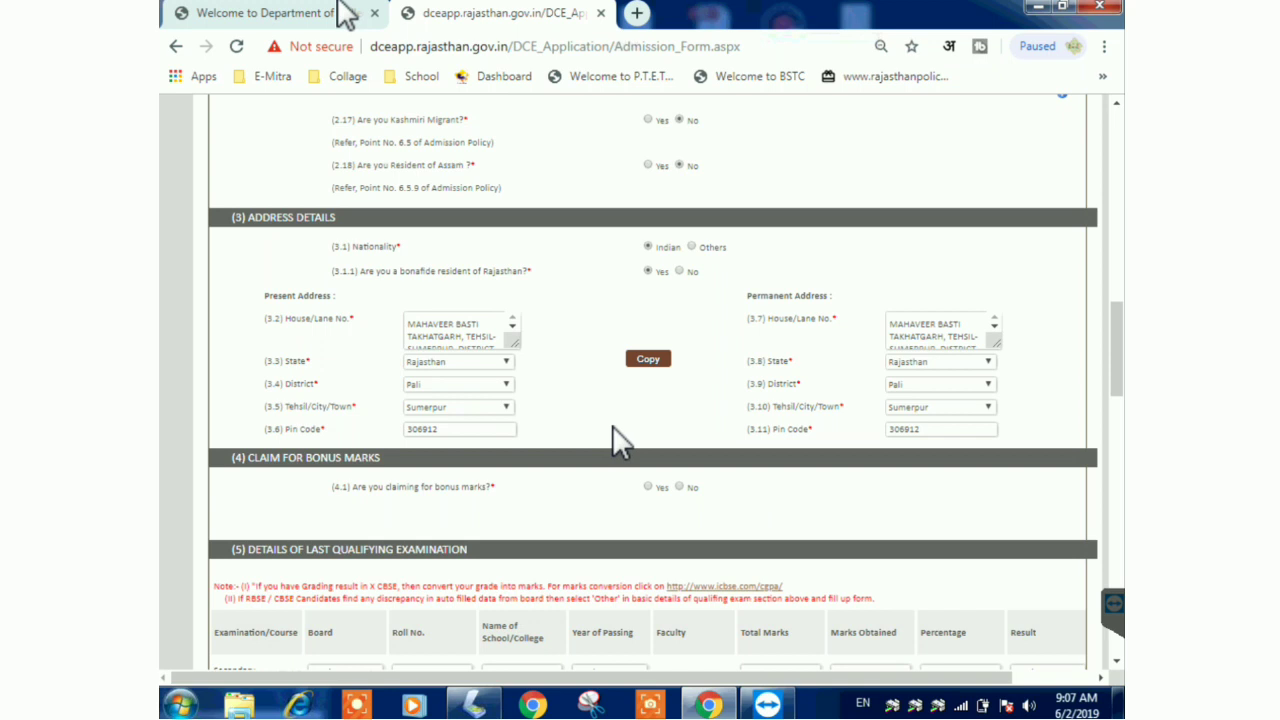
click(679, 487)
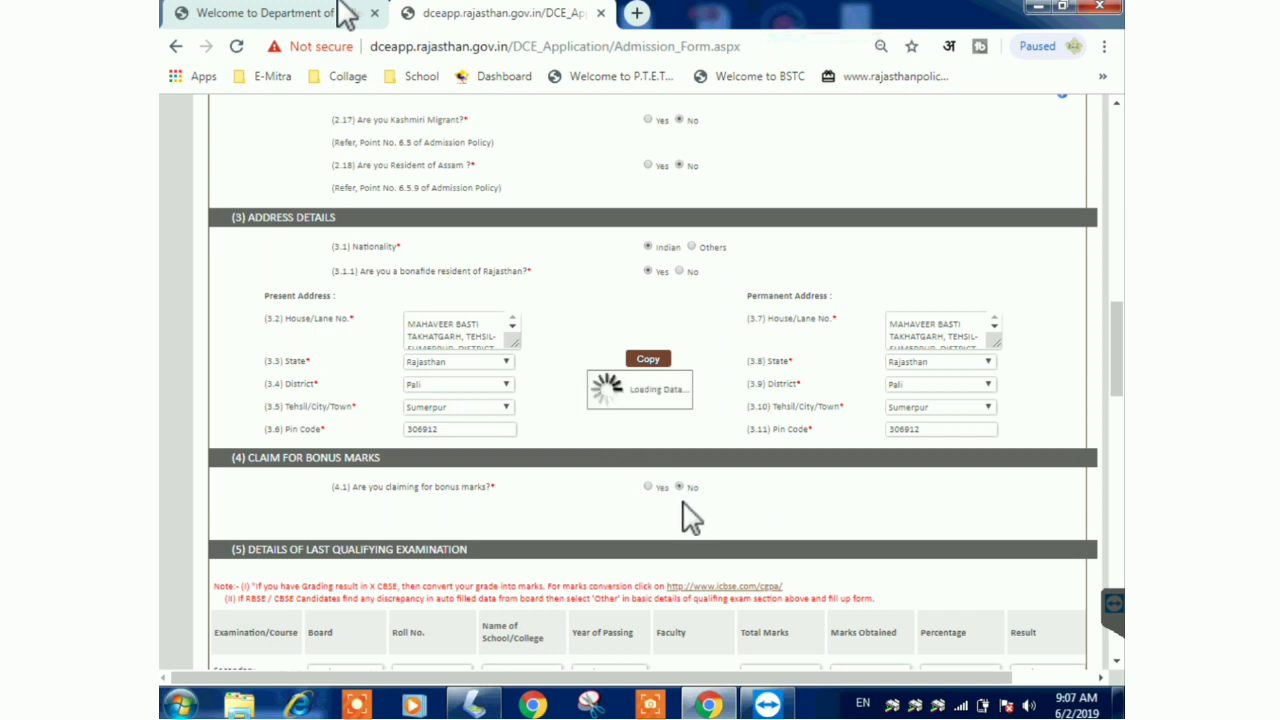
- Check the Bonus Type list, then leave bonus marks unclaimed by answering No
drag(1122, 370, 1122, 428)
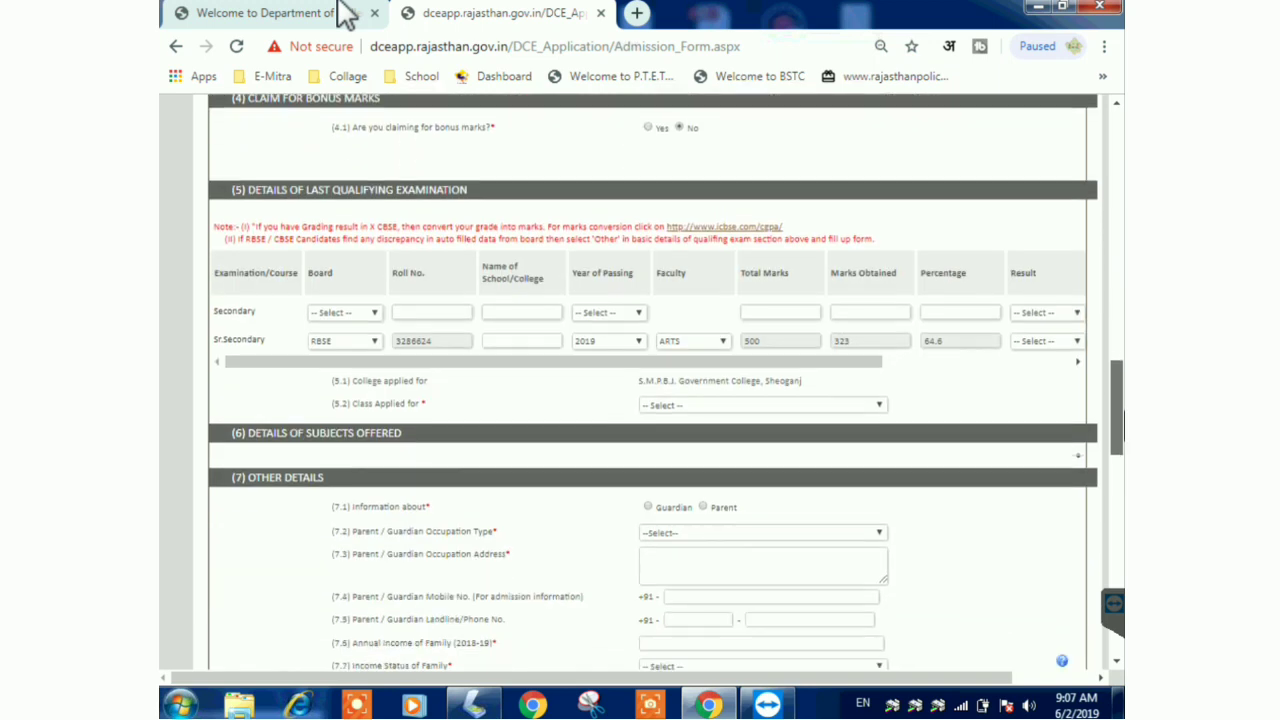
click(649, 128)
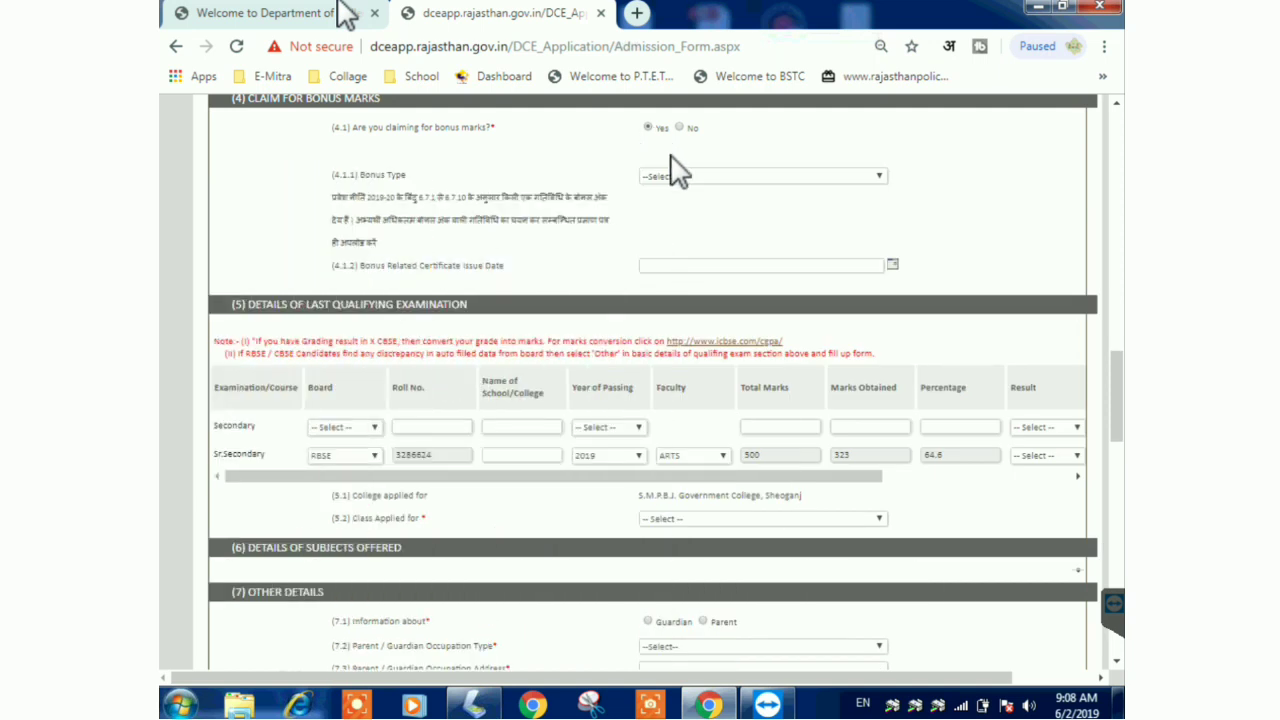
click(684, 178)
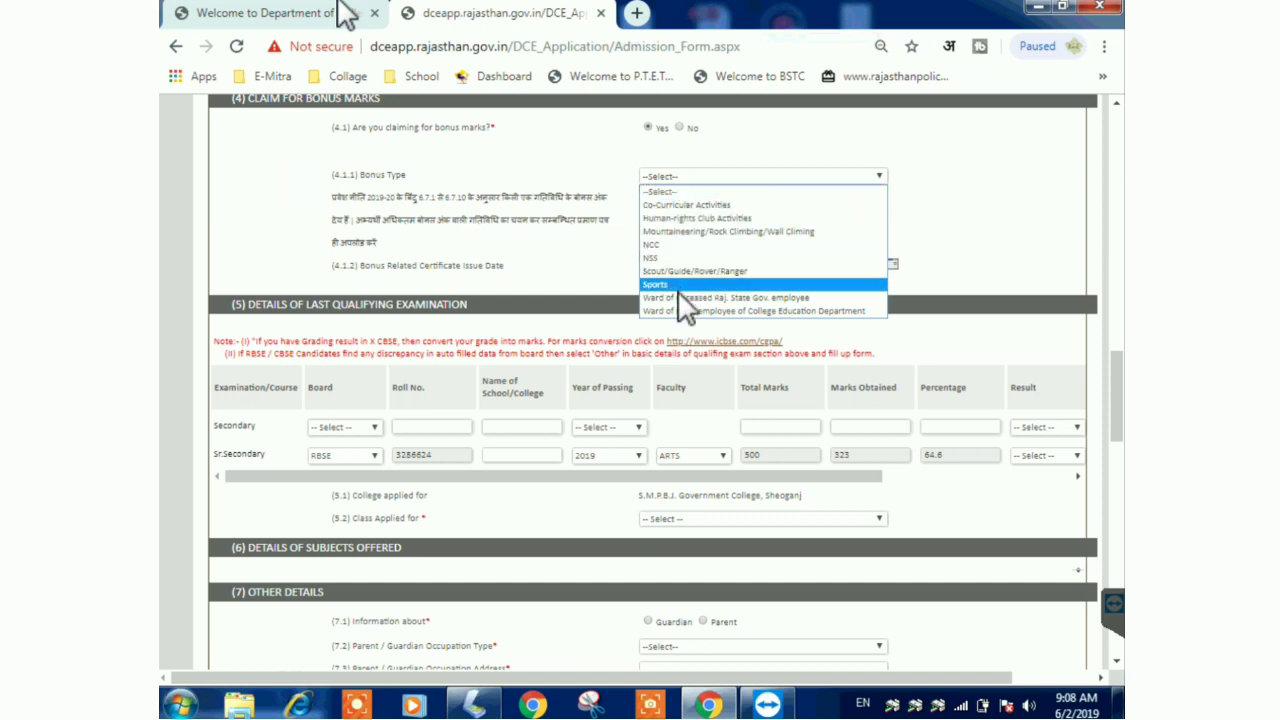
click(710, 137)
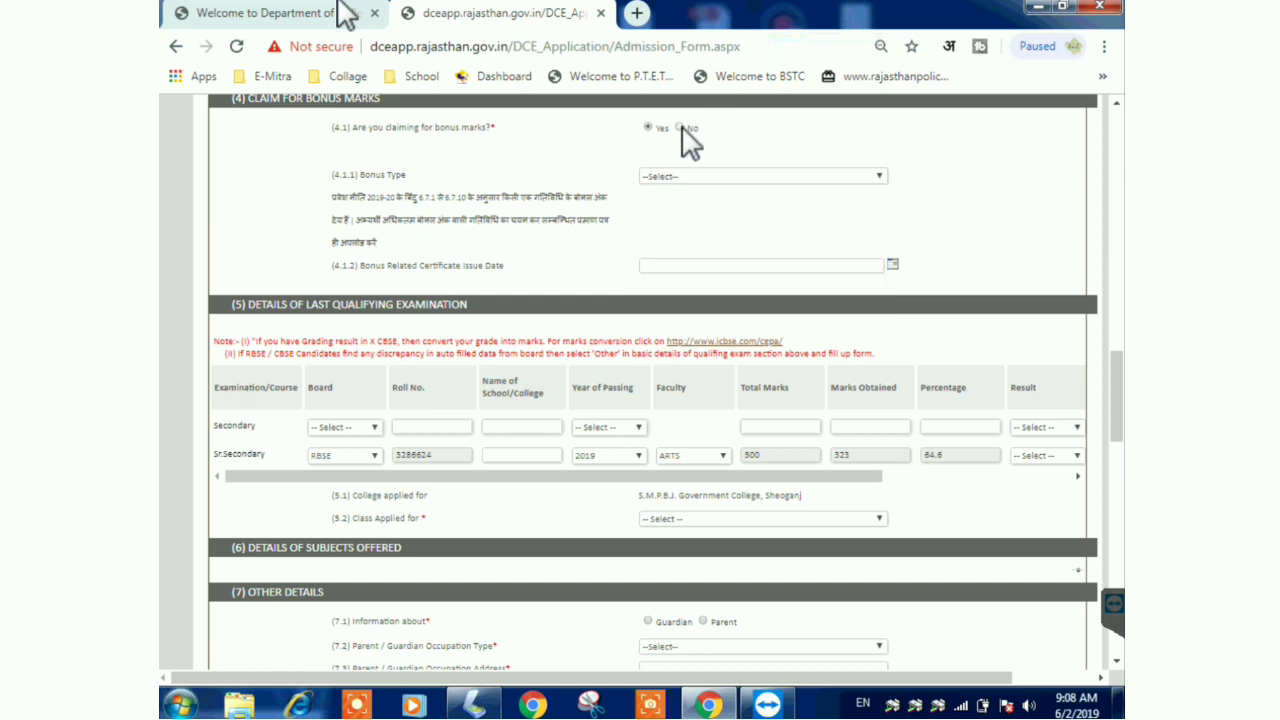
click(680, 128)
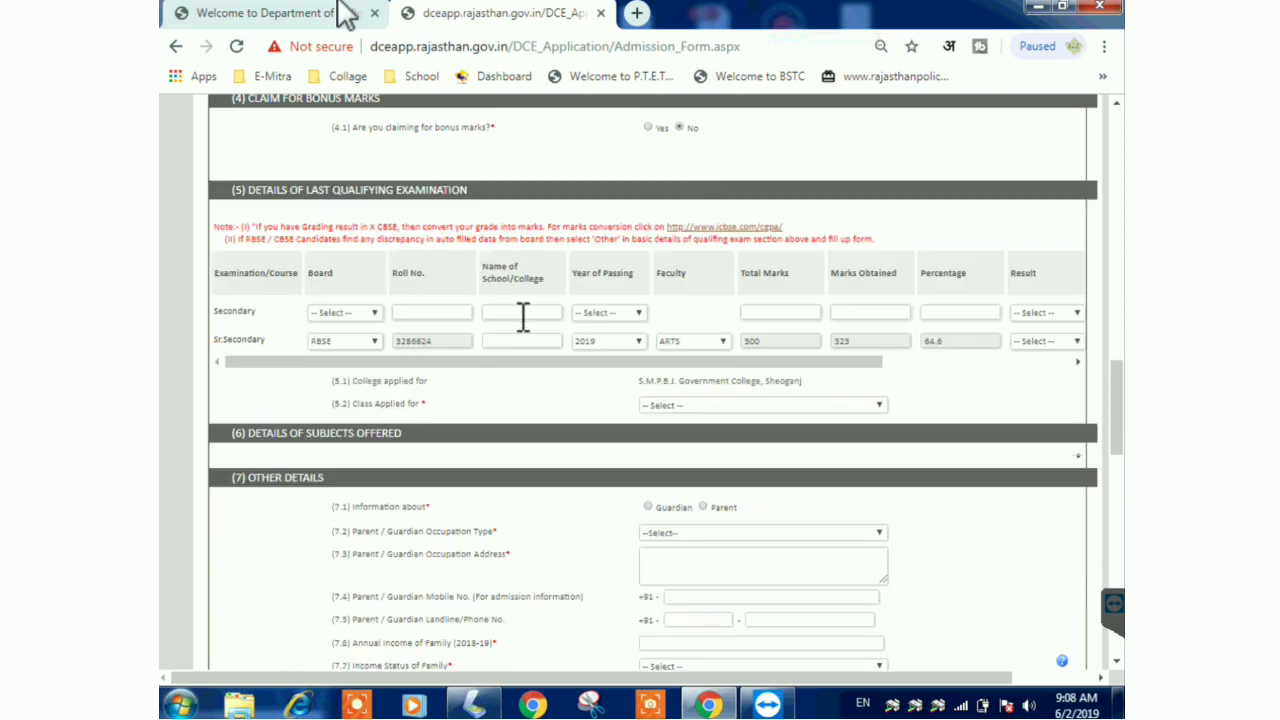
click(363, 312)
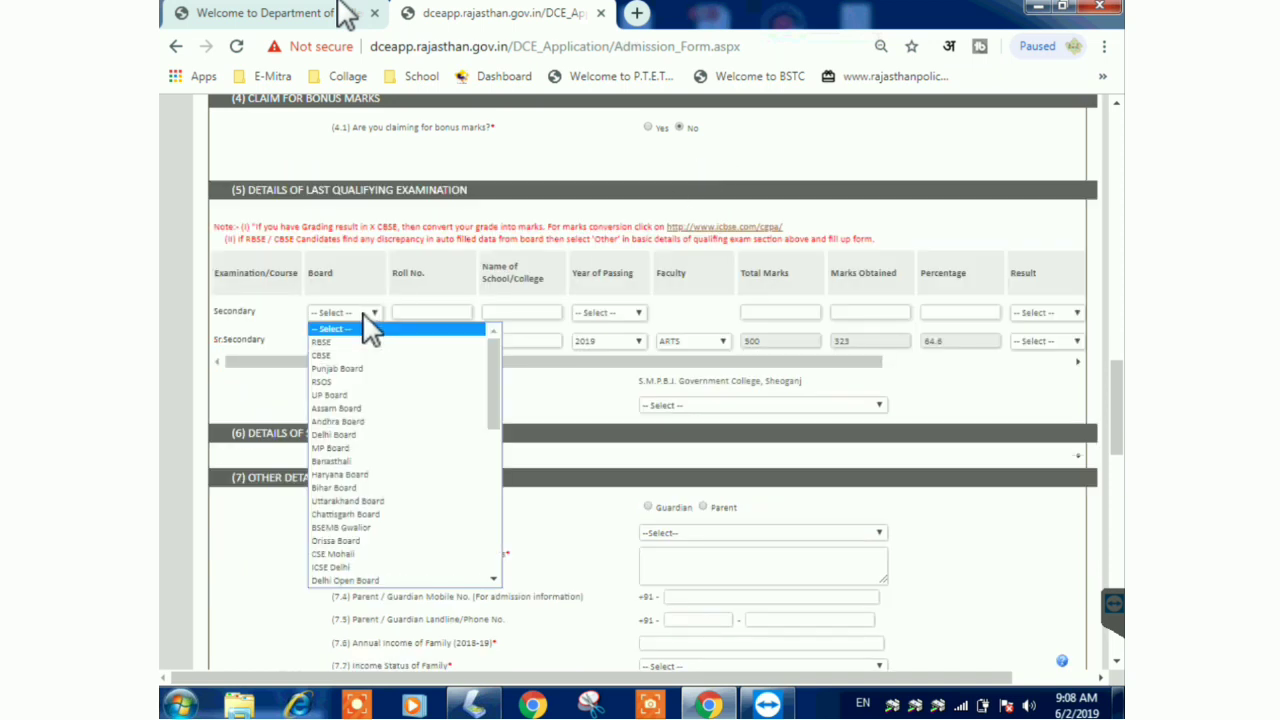
- Set the Secondary row to RBSE, GOVT GIRLS SR SEC SCHOOL TAKHATGARH, passing year 2017
click(364, 341)
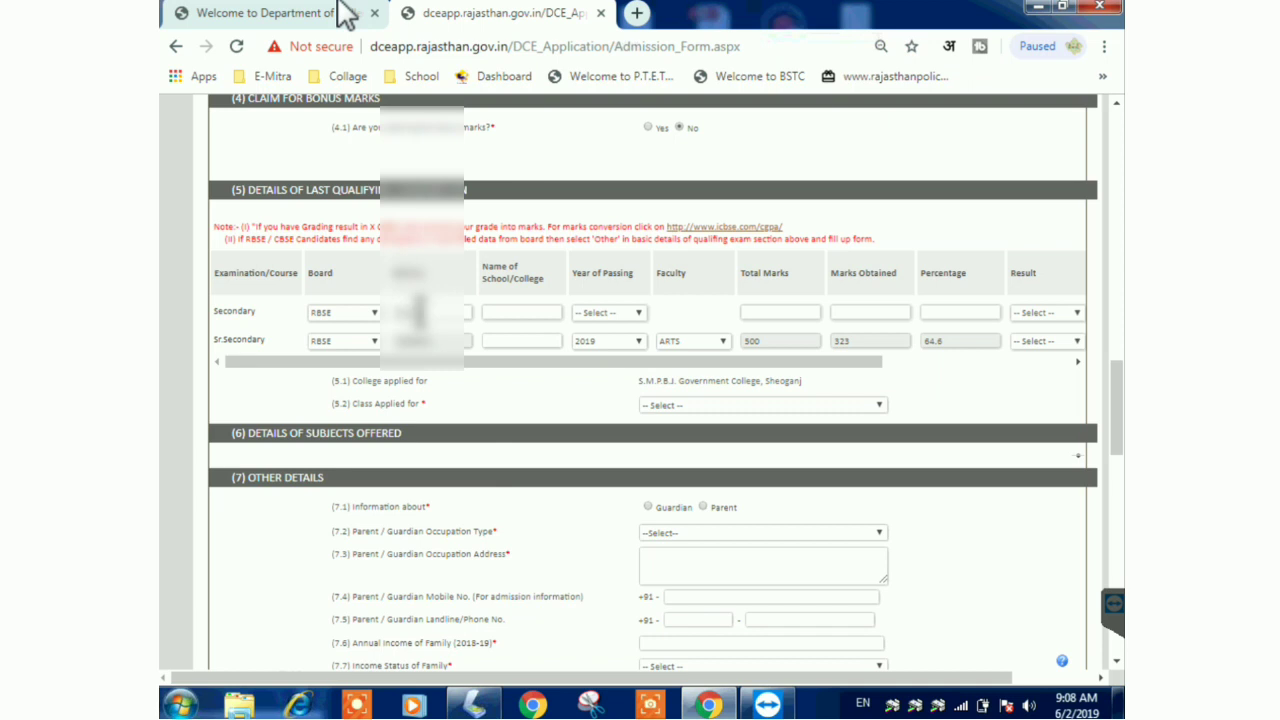
click(508, 311)
text(G)
text(OVT GIRLS SR SEC SCH)
text(OOL TA)
text(KHATGARH)
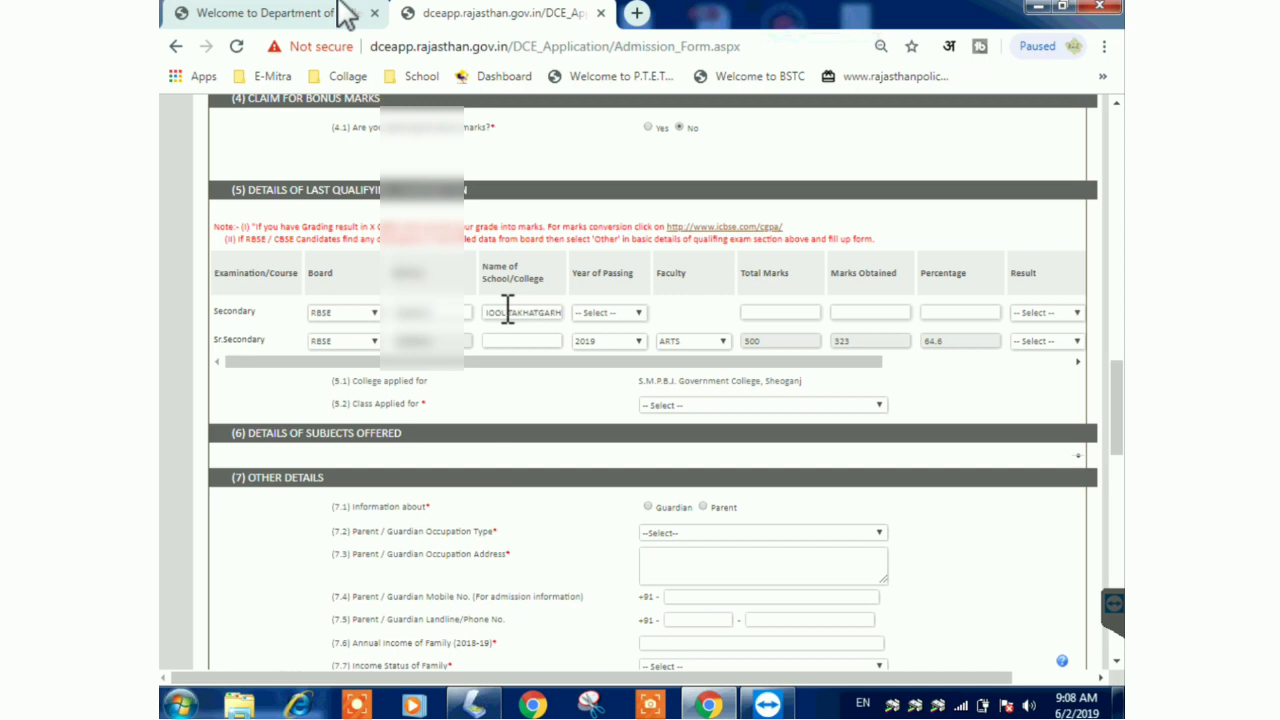
click(609, 316)
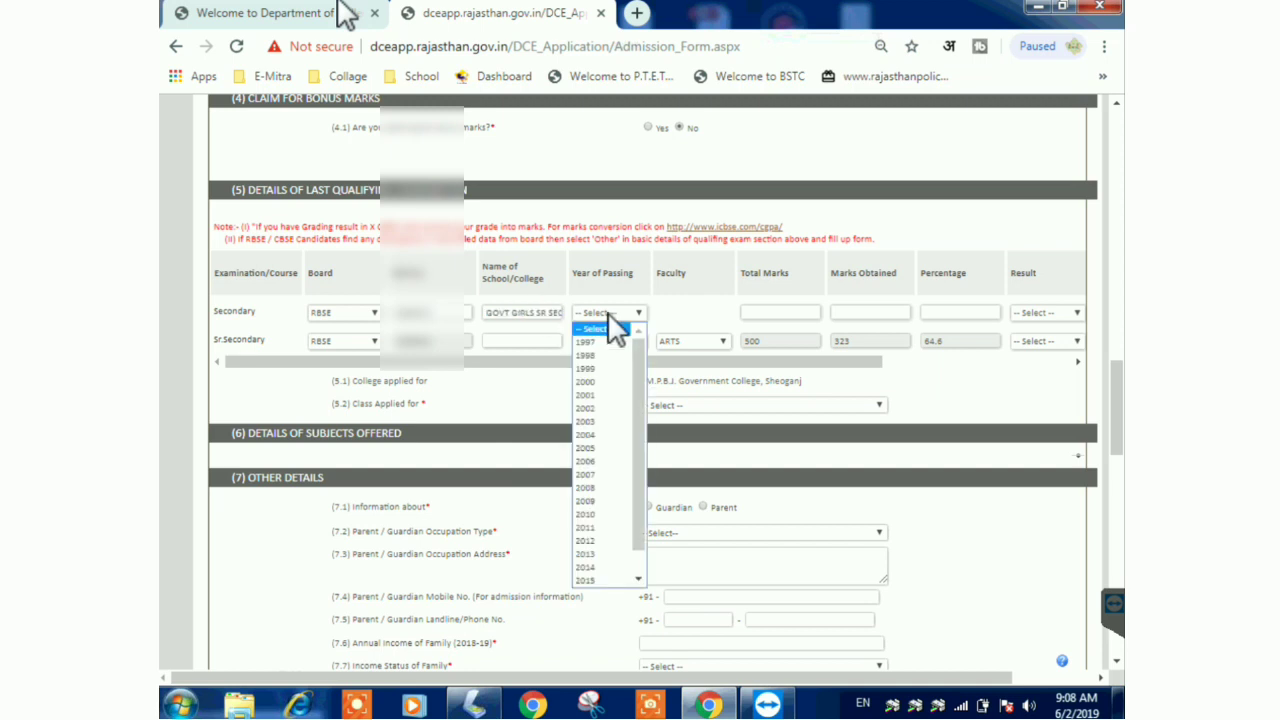
text(2017)
key(Return)
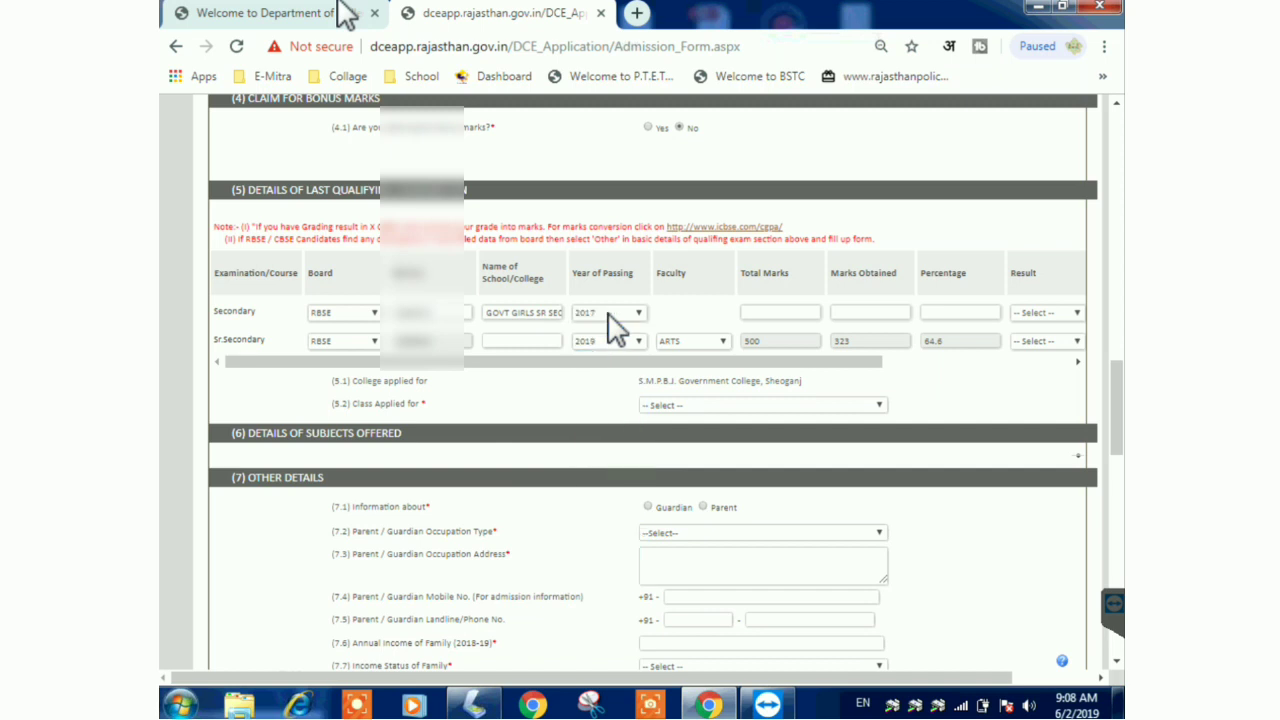
- Enter Secondary marks 278 of 600 (46.33%) and mark the result Pass
click(784, 310)
text(600)
click(884, 313)
text(278)
click(1004, 300)
click(1047, 316)
click(1047, 345)
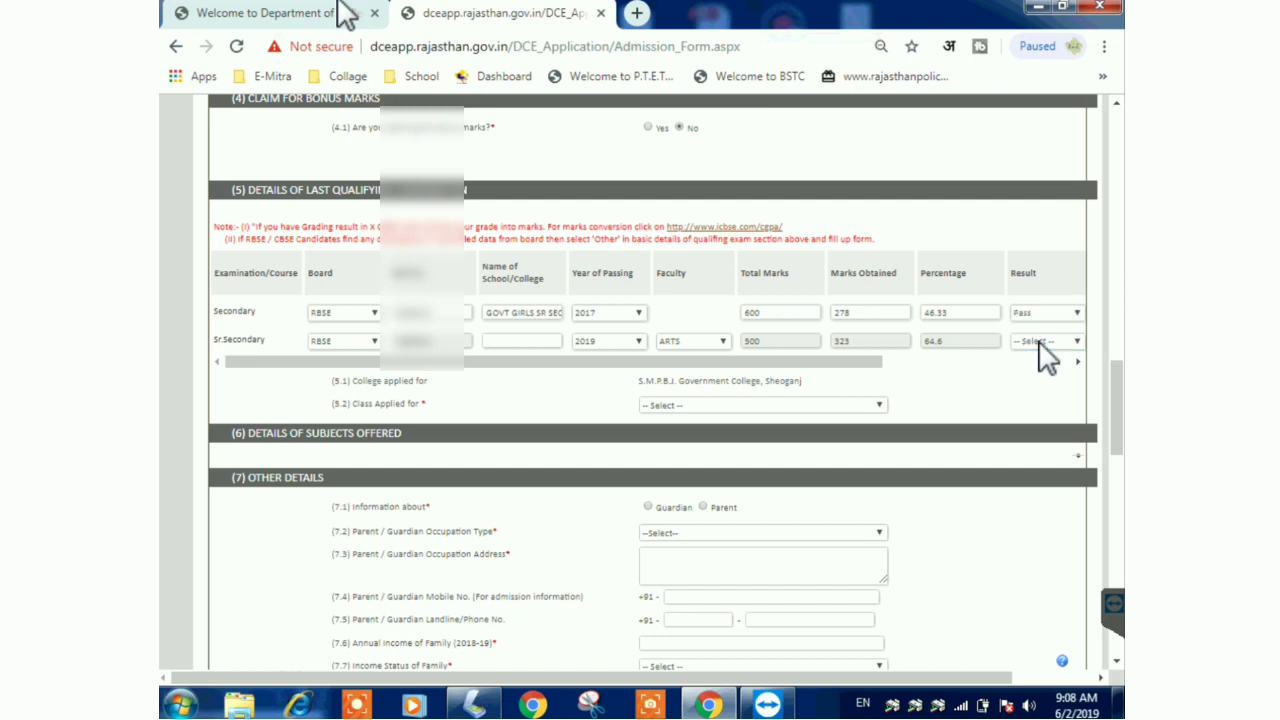
- Give Sr.Secondary the same school name by copy-paste and set its result to Pass
drag(881, 364, 843, 376)
text(G)
text(INGHVI)
key(BackSpace)
key(BackSpace)
key(BackSpace)
key(BackSpace)
key(BackSpace)
key(BackSpace)
key(BackSpace)
triple_click(543, 314)
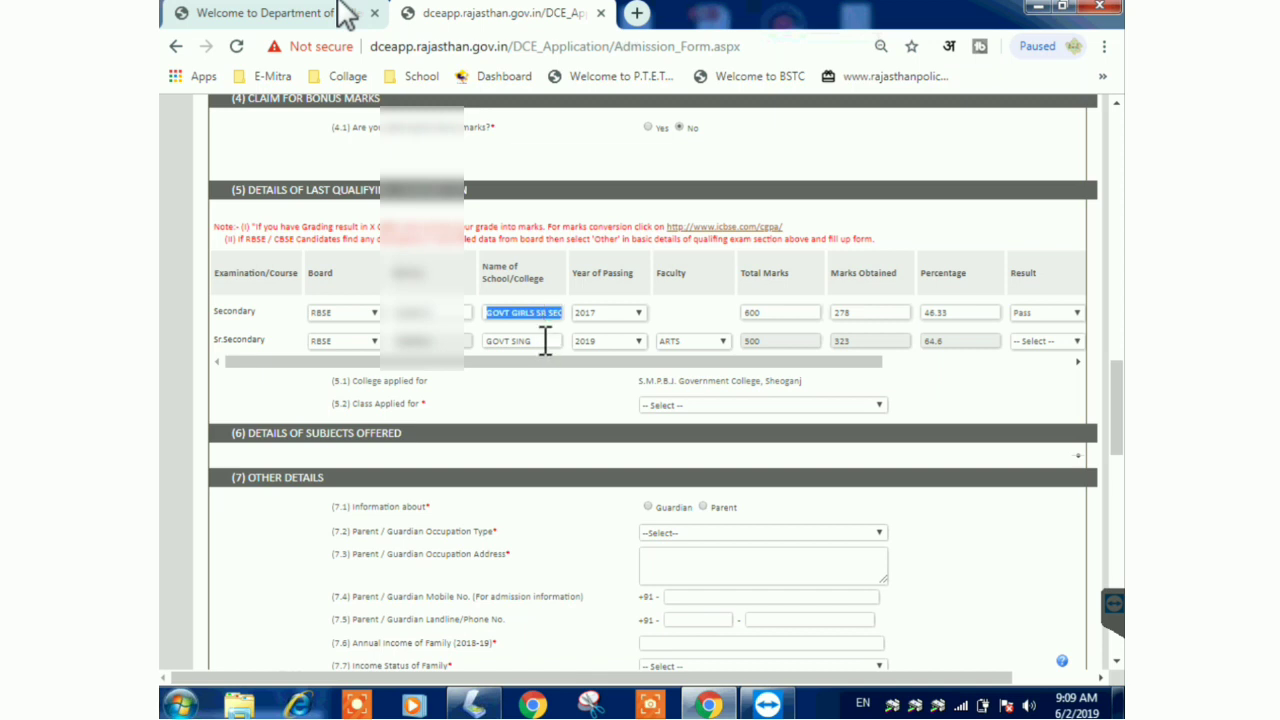
drag(543, 340, 472, 358)
key(ctrl+v)
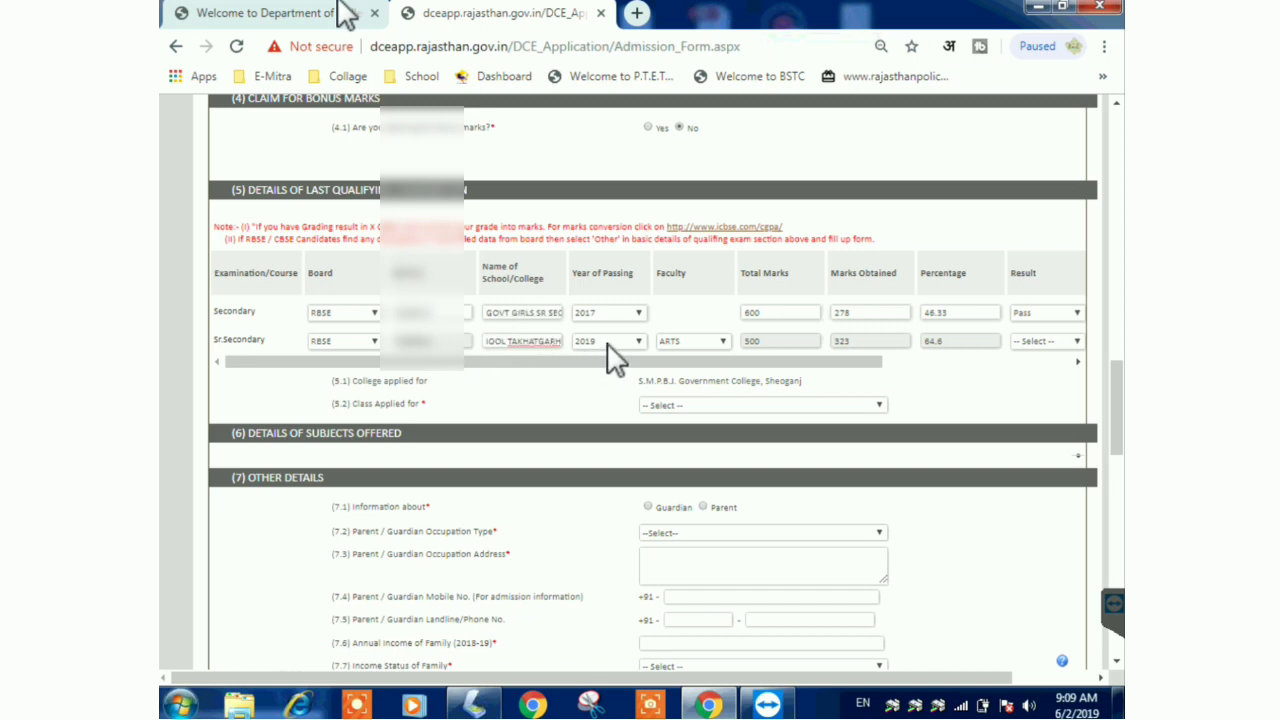
click(1049, 343)
click(1048, 366)
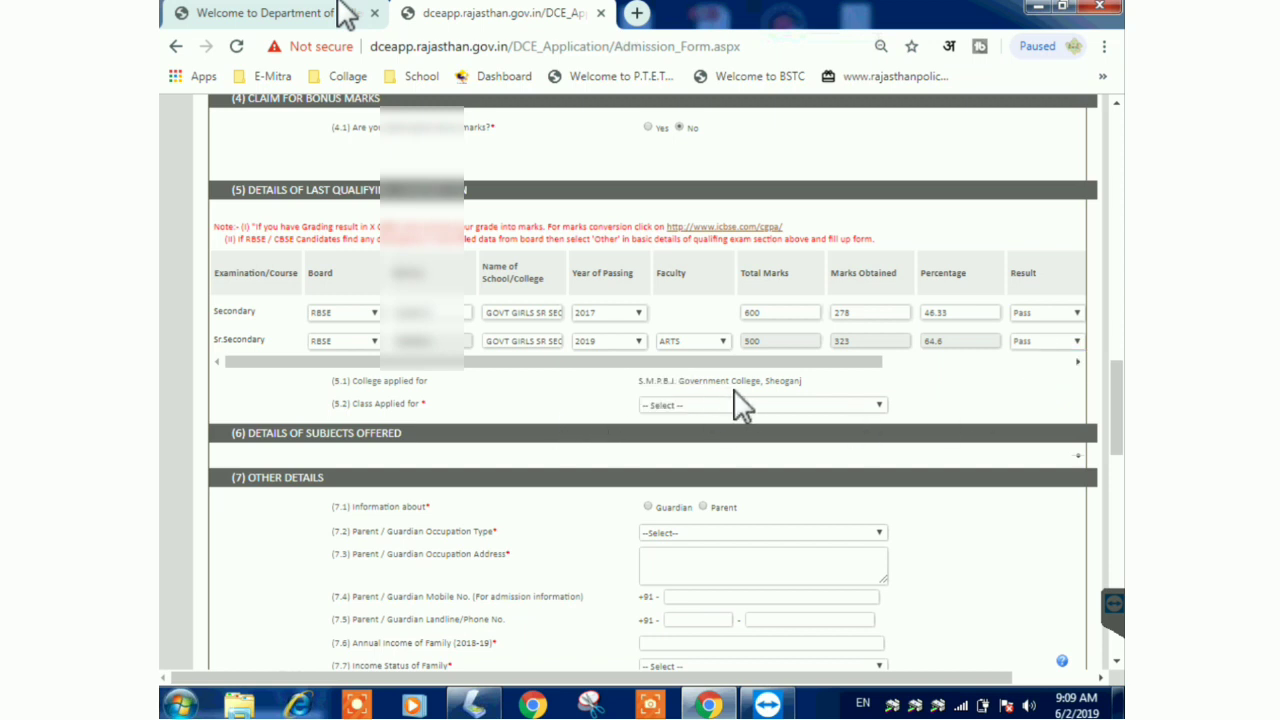
click(740, 404)
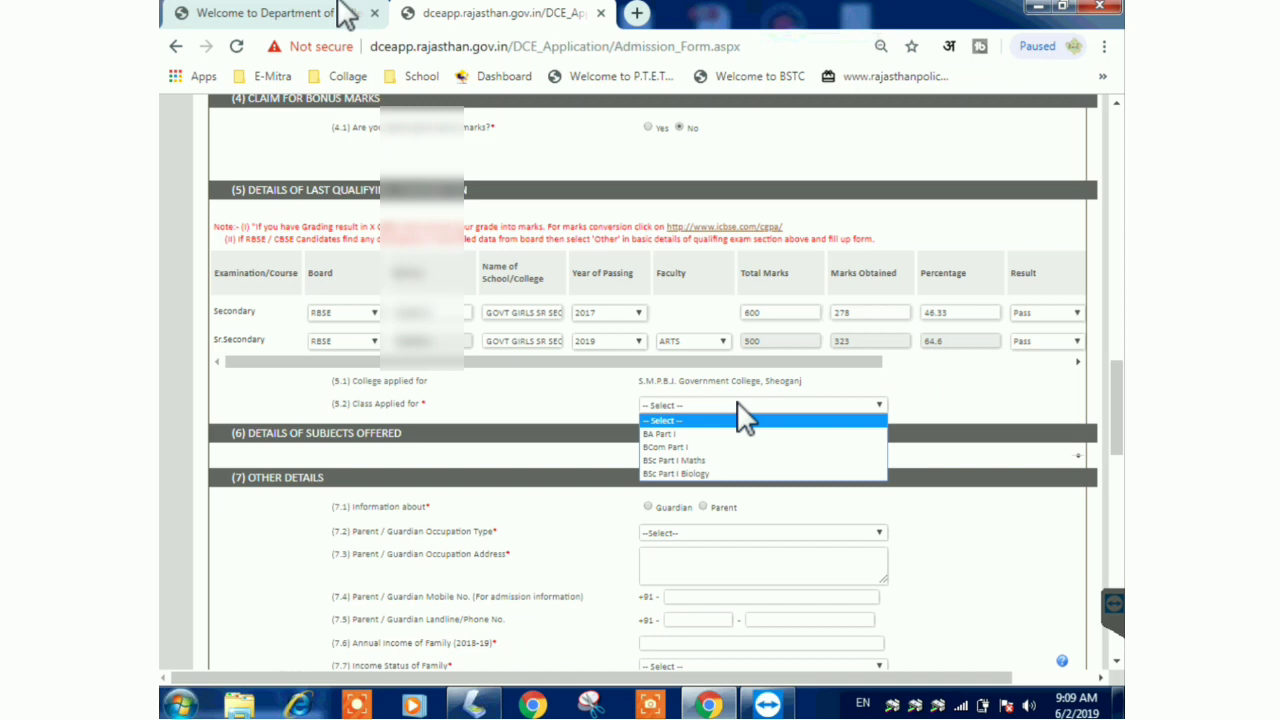
- Apply for BA Part I and add History–Hindi Literature–Geography as the first combination
click(718, 434)
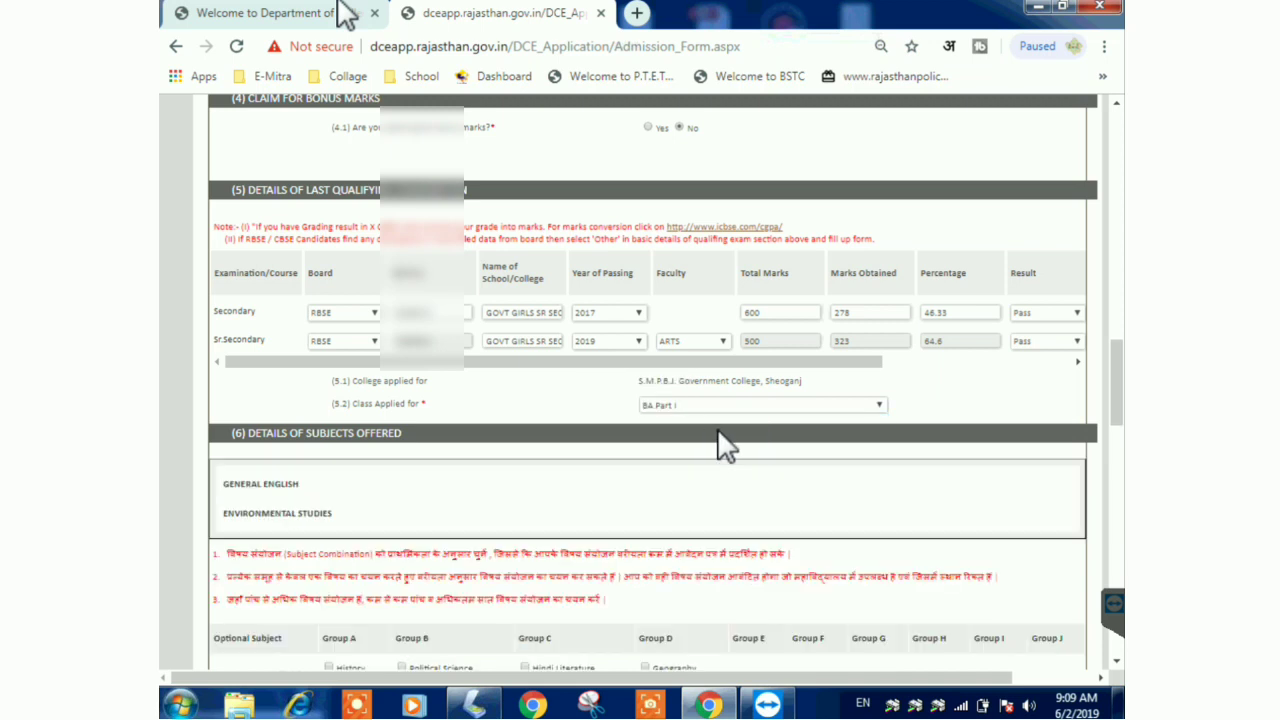
scroll(1116, 400, down, 2)
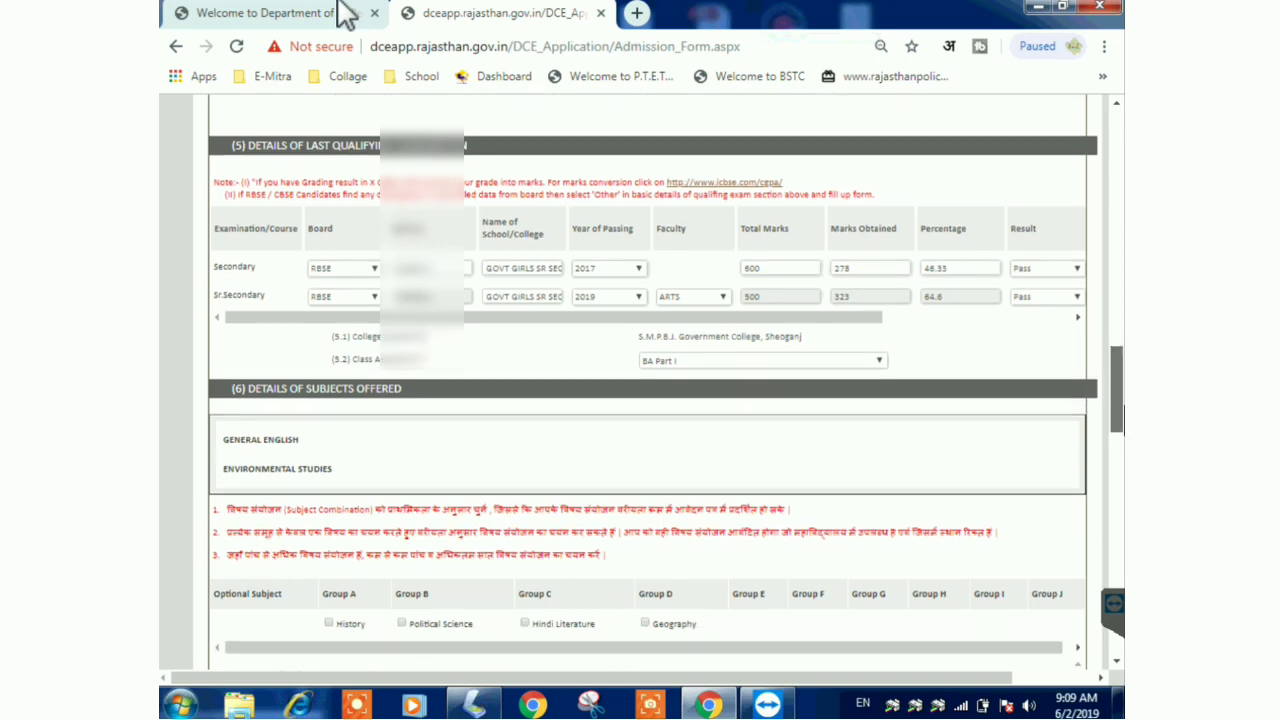
drag(254, 282, 427, 300)
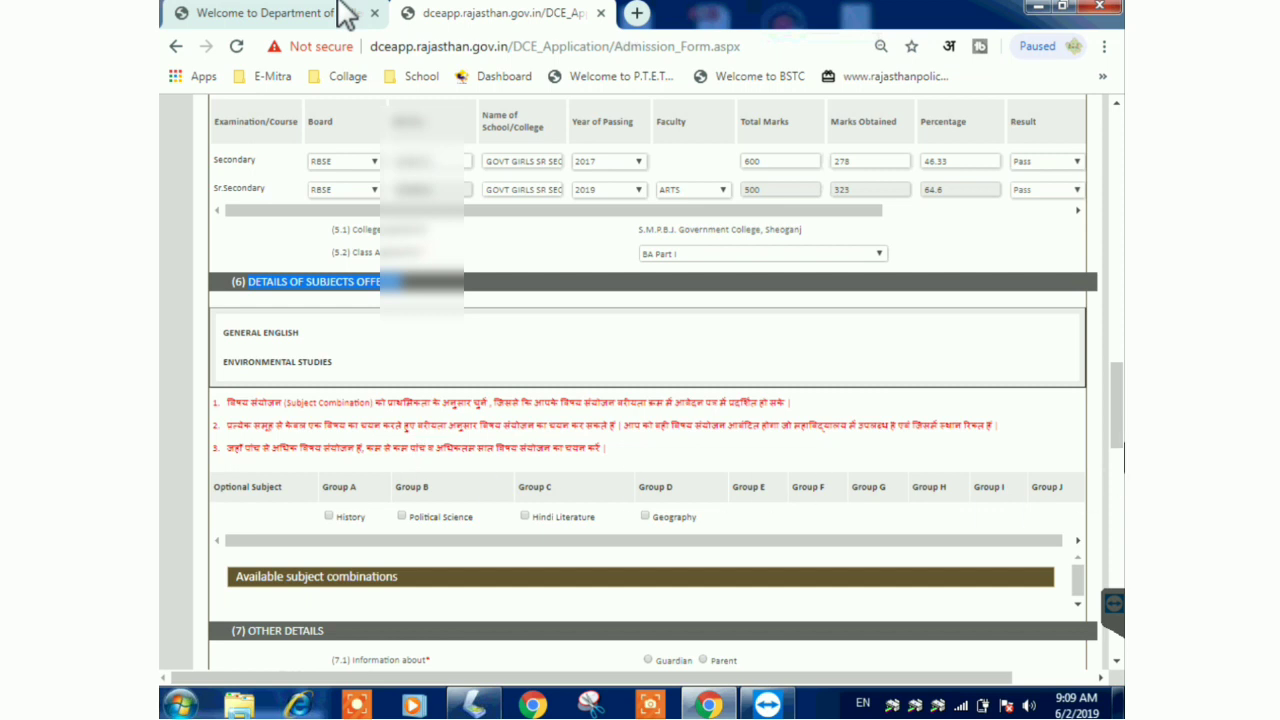
scroll(1098, 430, down, 1)
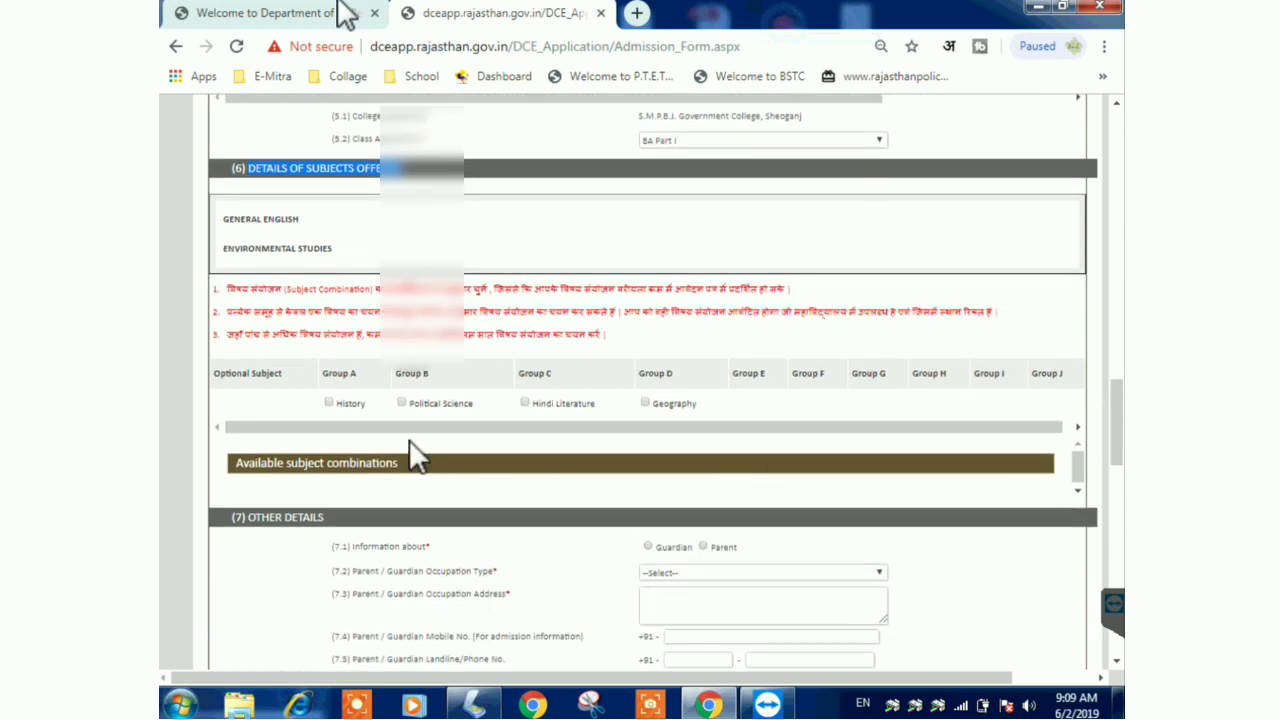
click(283, 425)
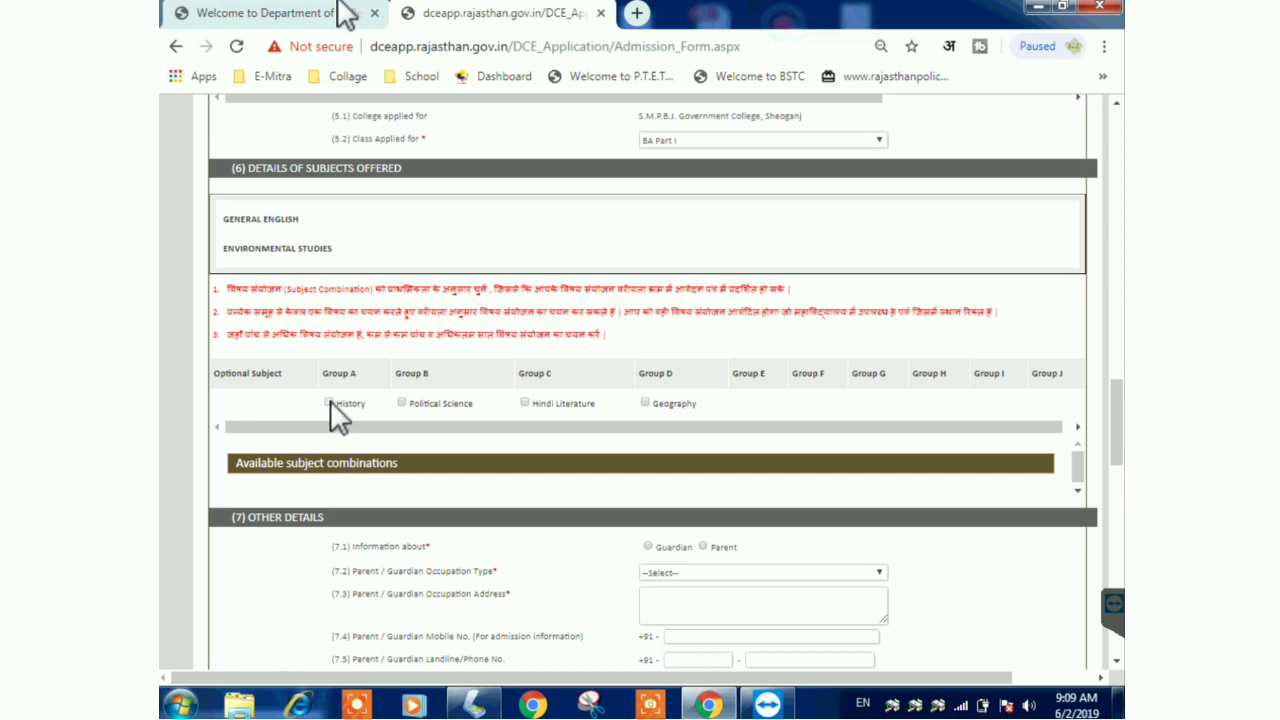
click(329, 402)
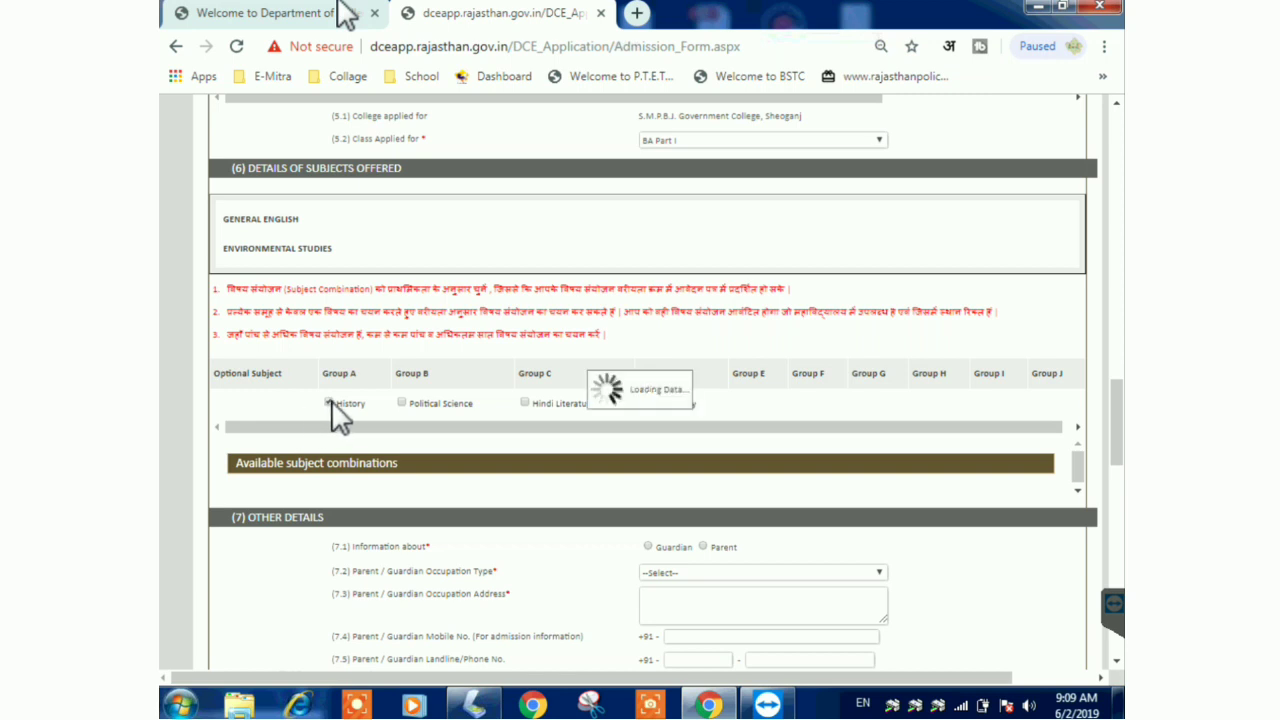
click(525, 402)
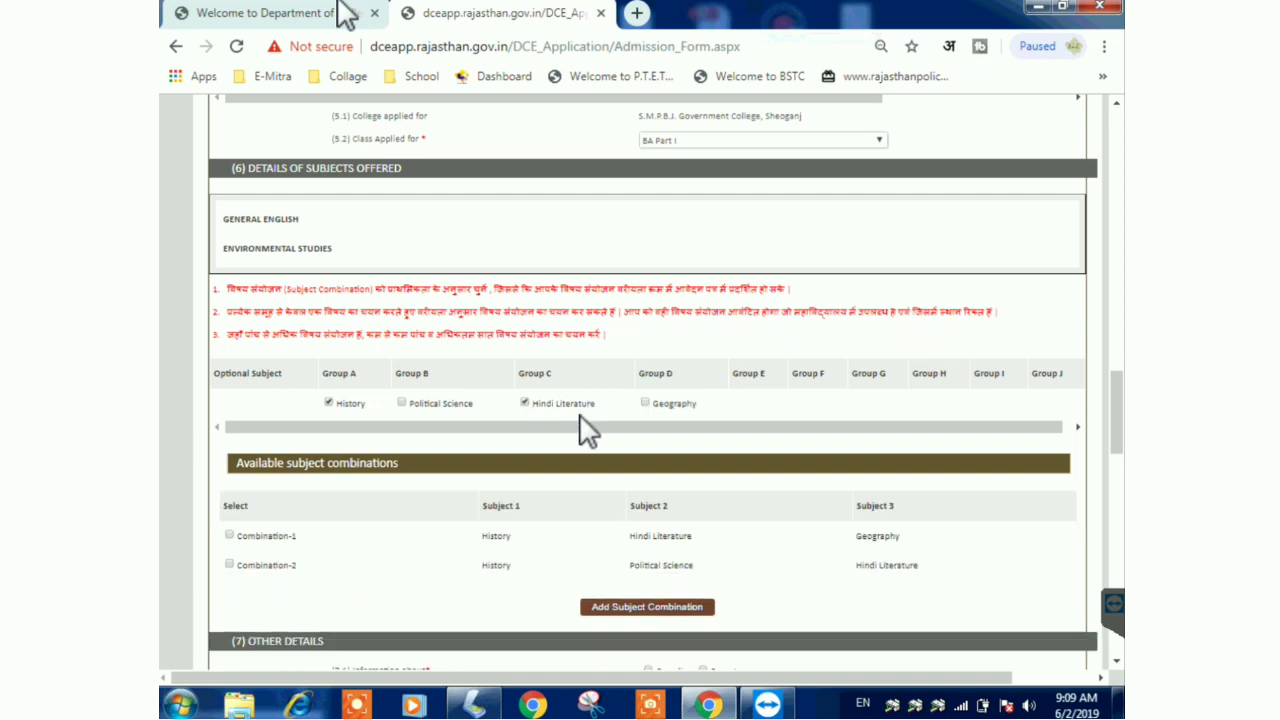
click(645, 403)
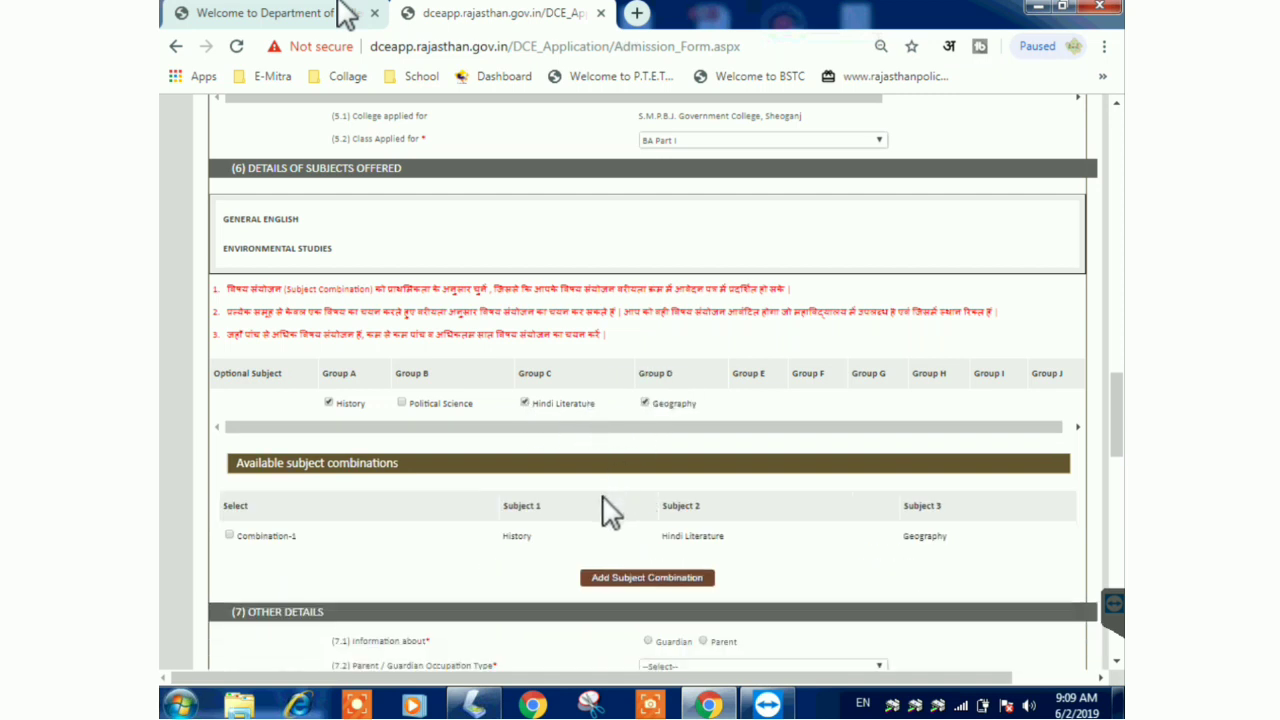
click(641, 580)
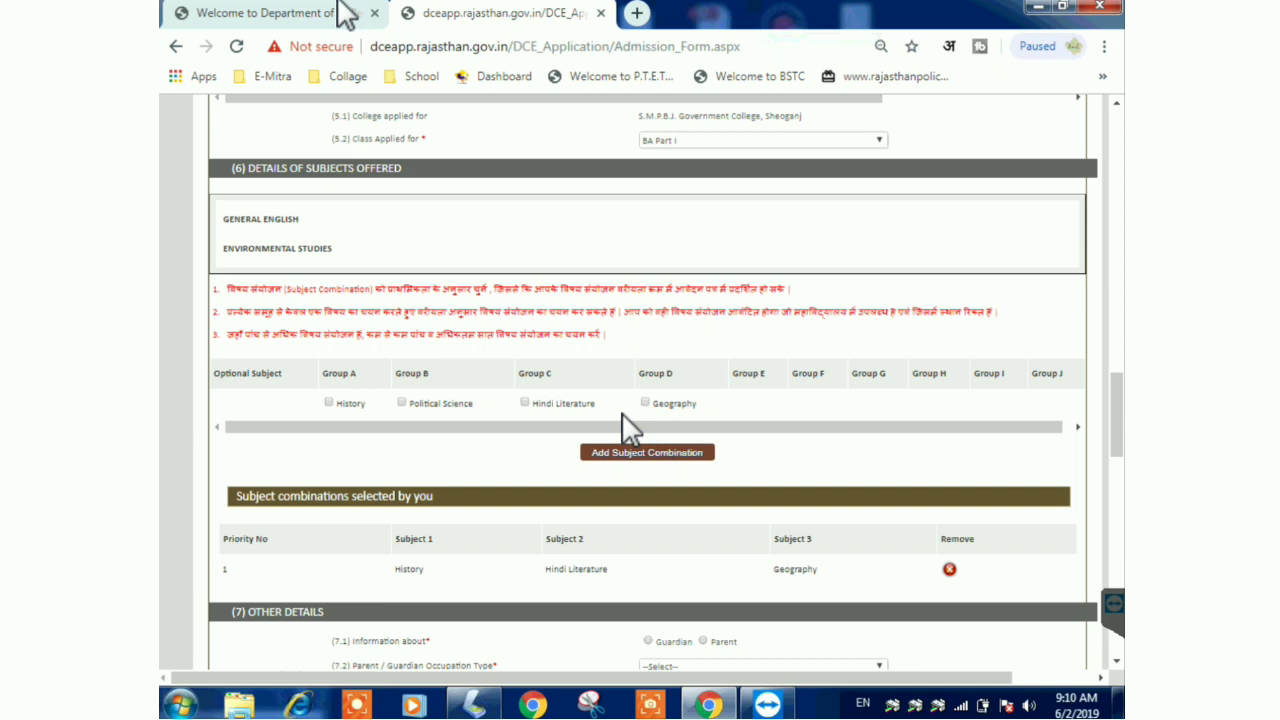
- Add History–Political Science–Geography and History–Political Science–Hindi Literature as combinations 2 and 3
click(329, 402)
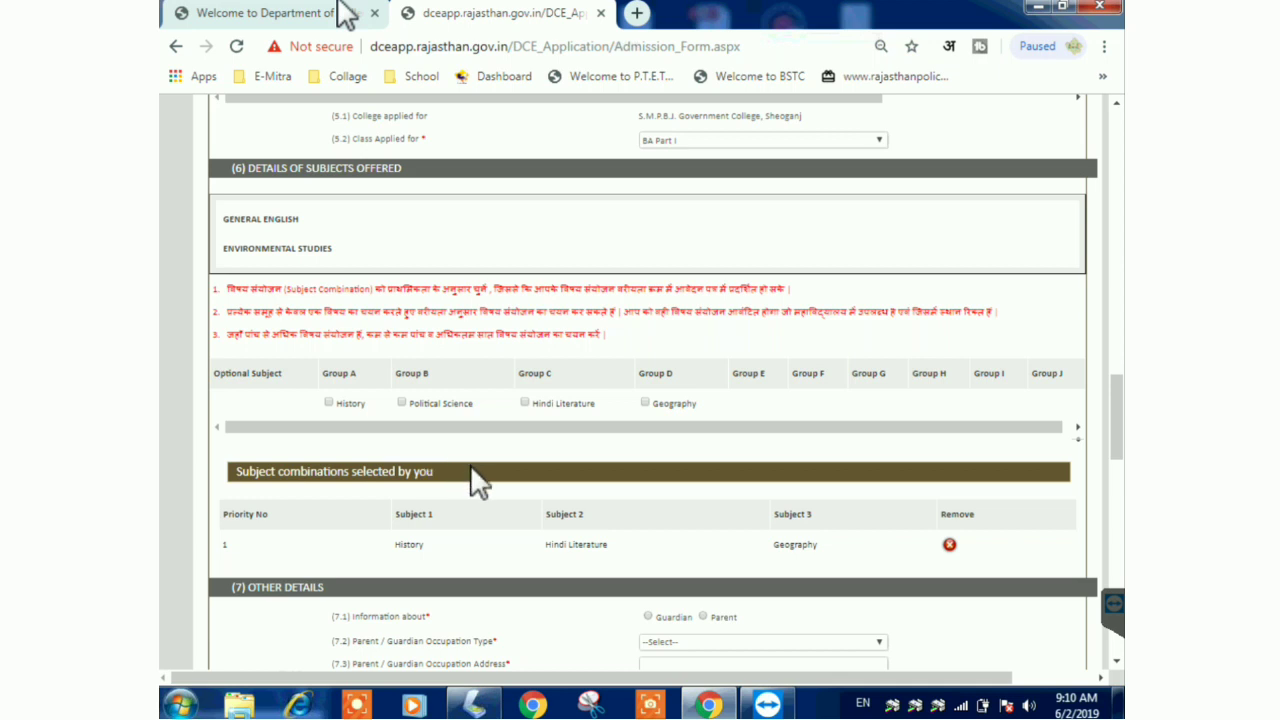
click(337, 402)
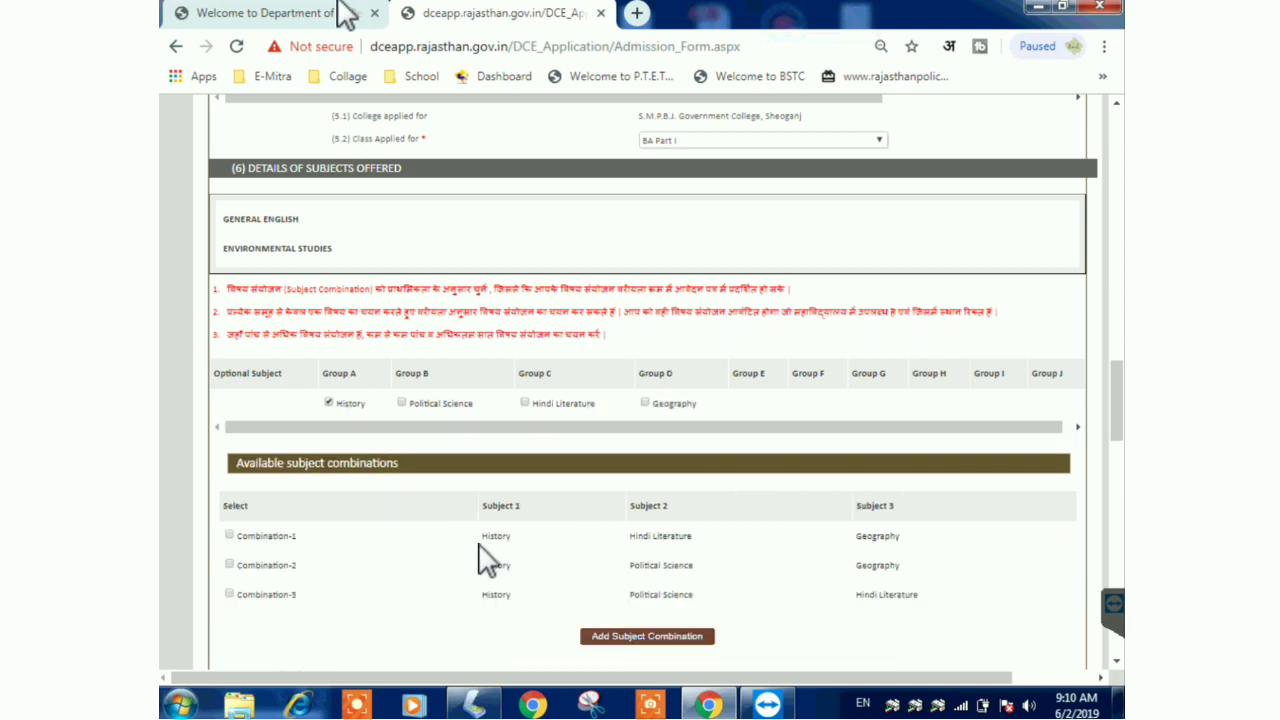
click(229, 564)
click(230, 593)
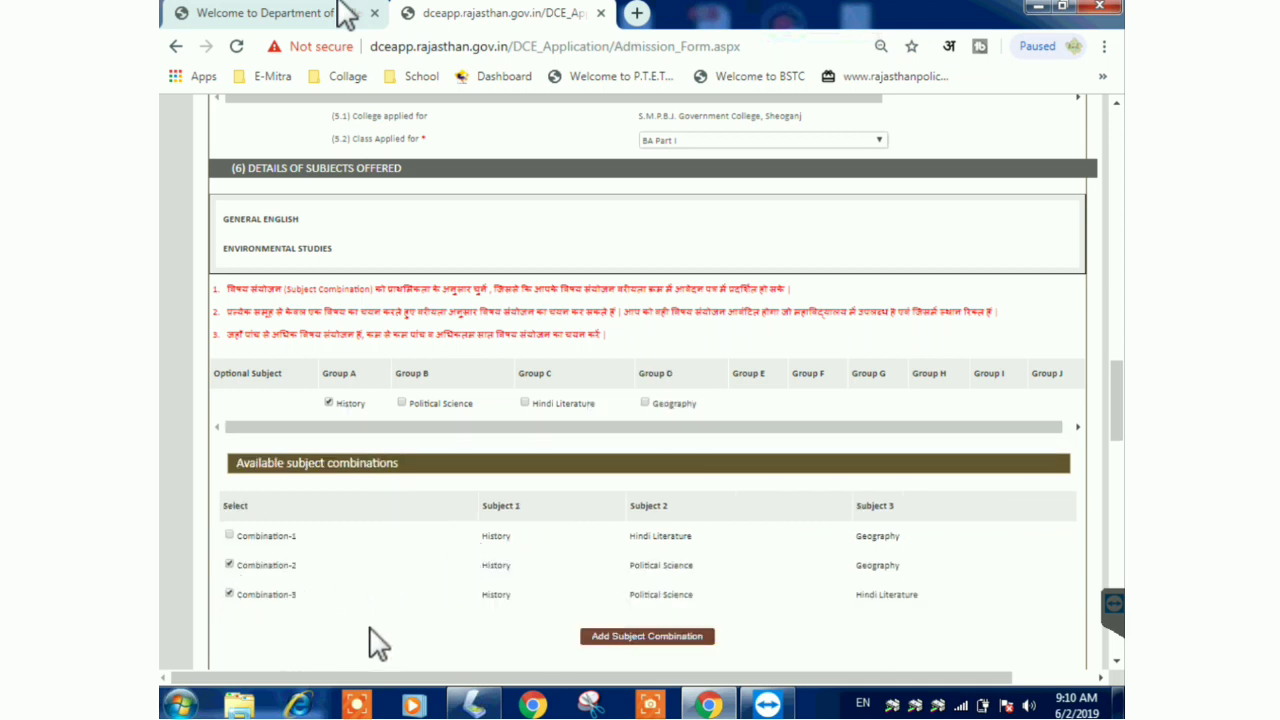
click(643, 645)
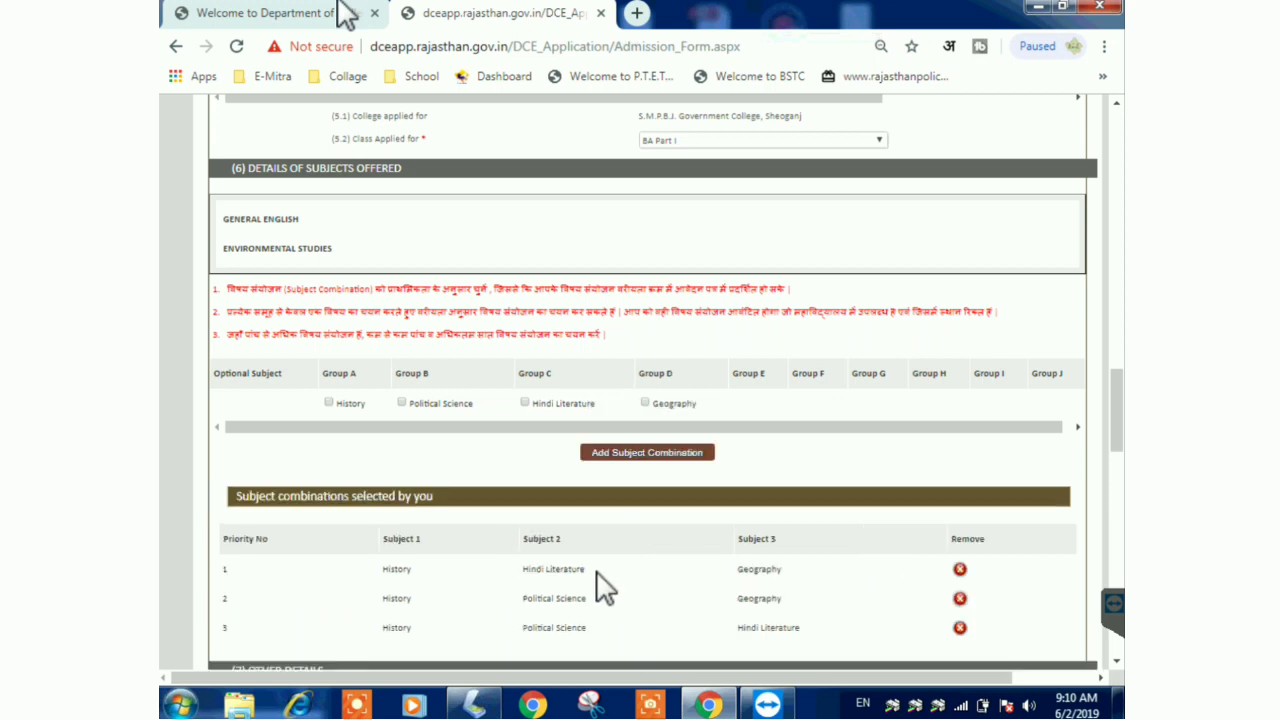
scroll(597, 580, down, 1)
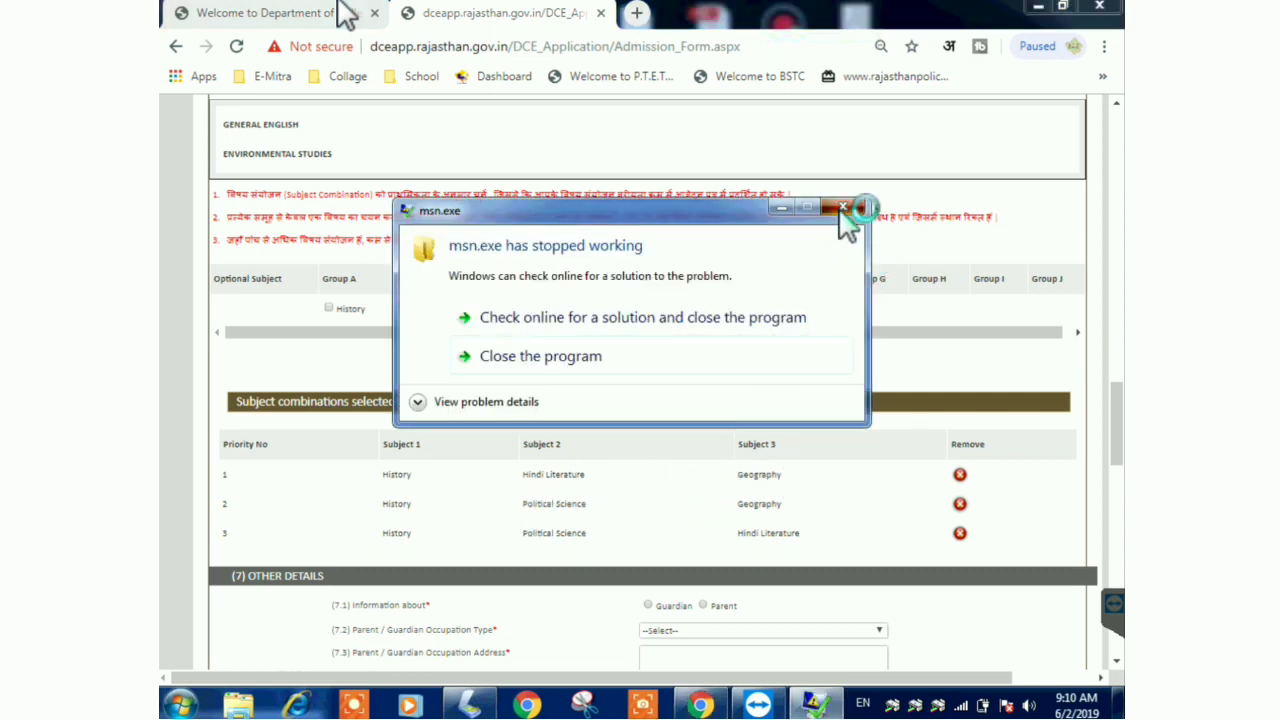
- Give the information about the parent and set occupation type to Other
click(851, 214)
drag(1122, 430, 1122, 497)
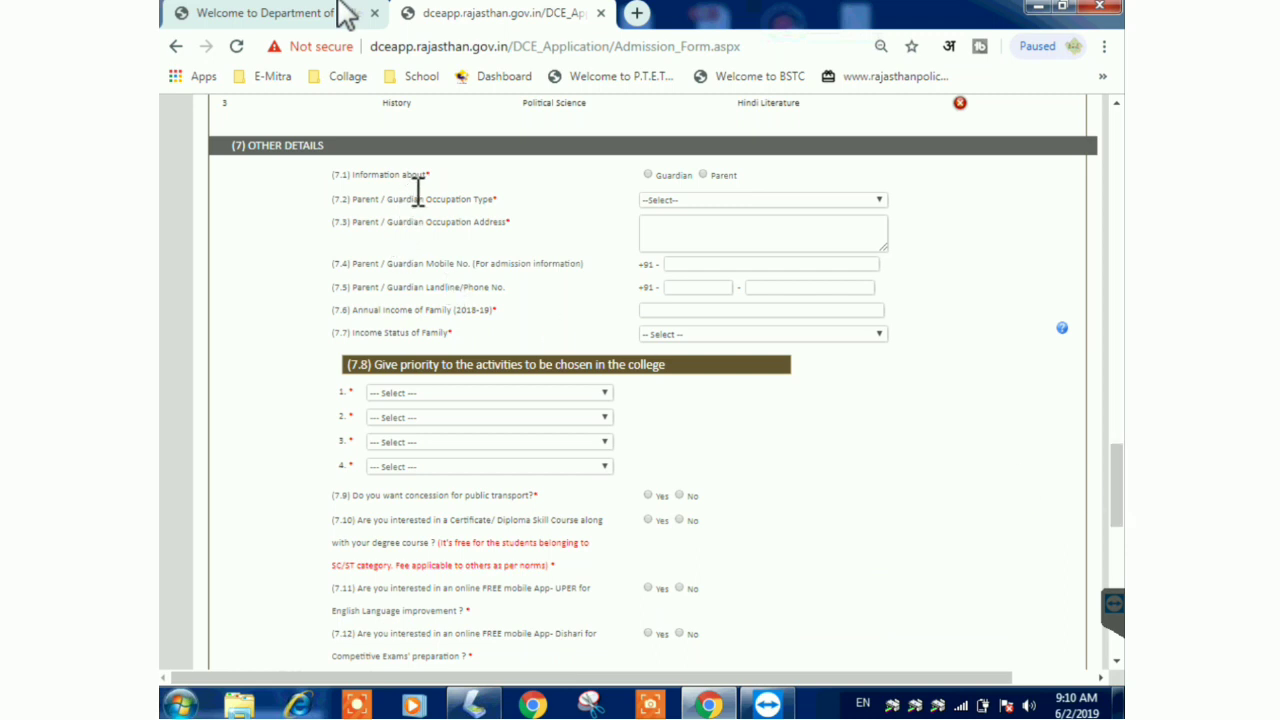
click(648, 175)
click(704, 176)
click(710, 203)
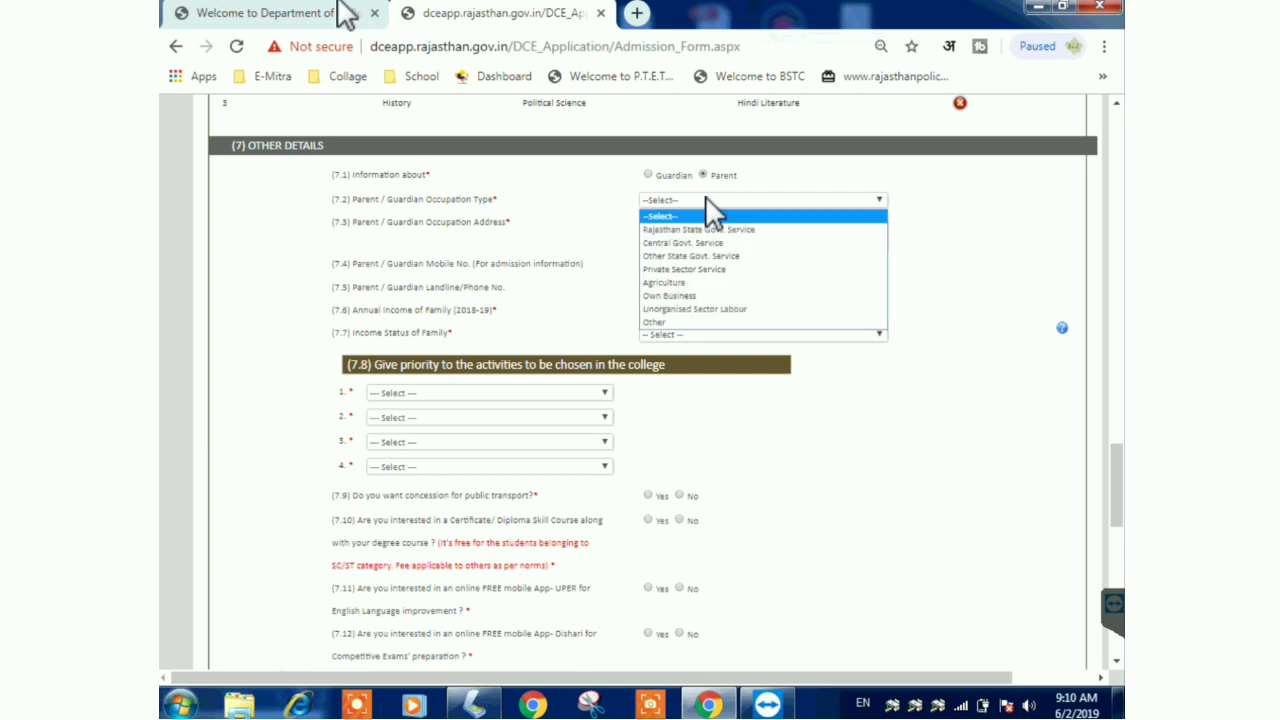
click(678, 322)
- Enter the parent's occupation address, mobile number, and annual income of 45000
click(665, 227)
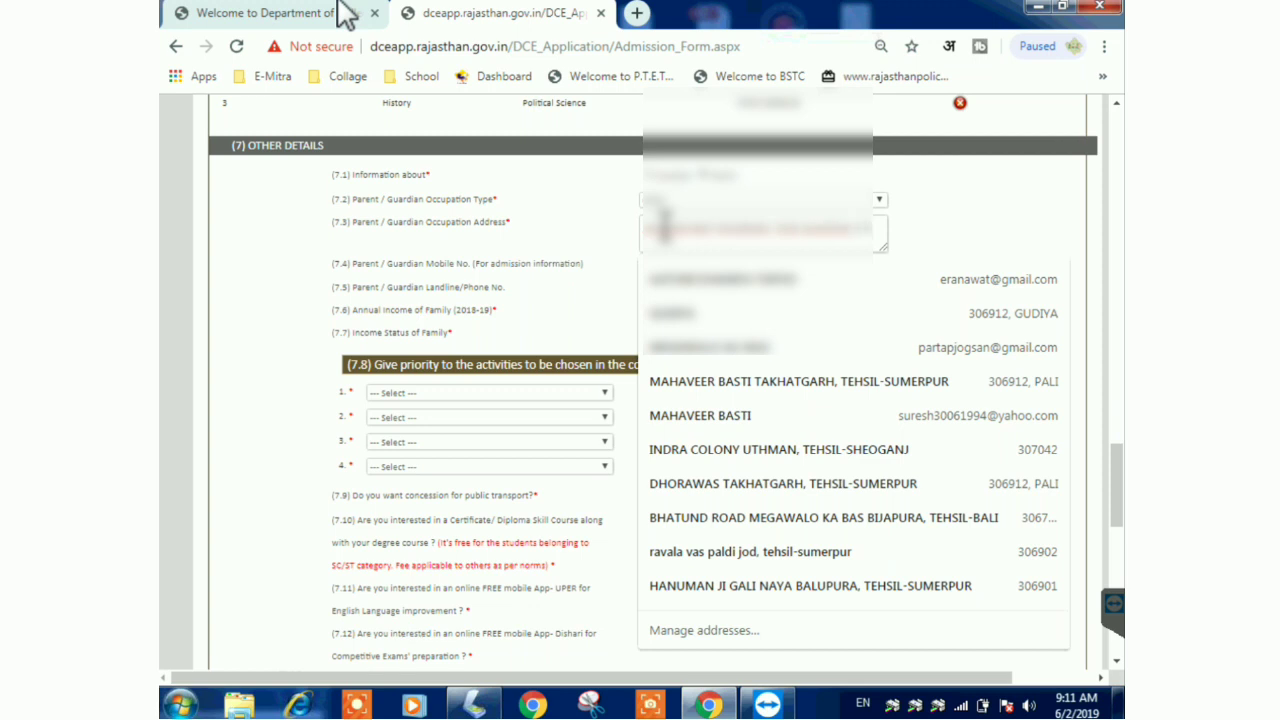
text(AN)
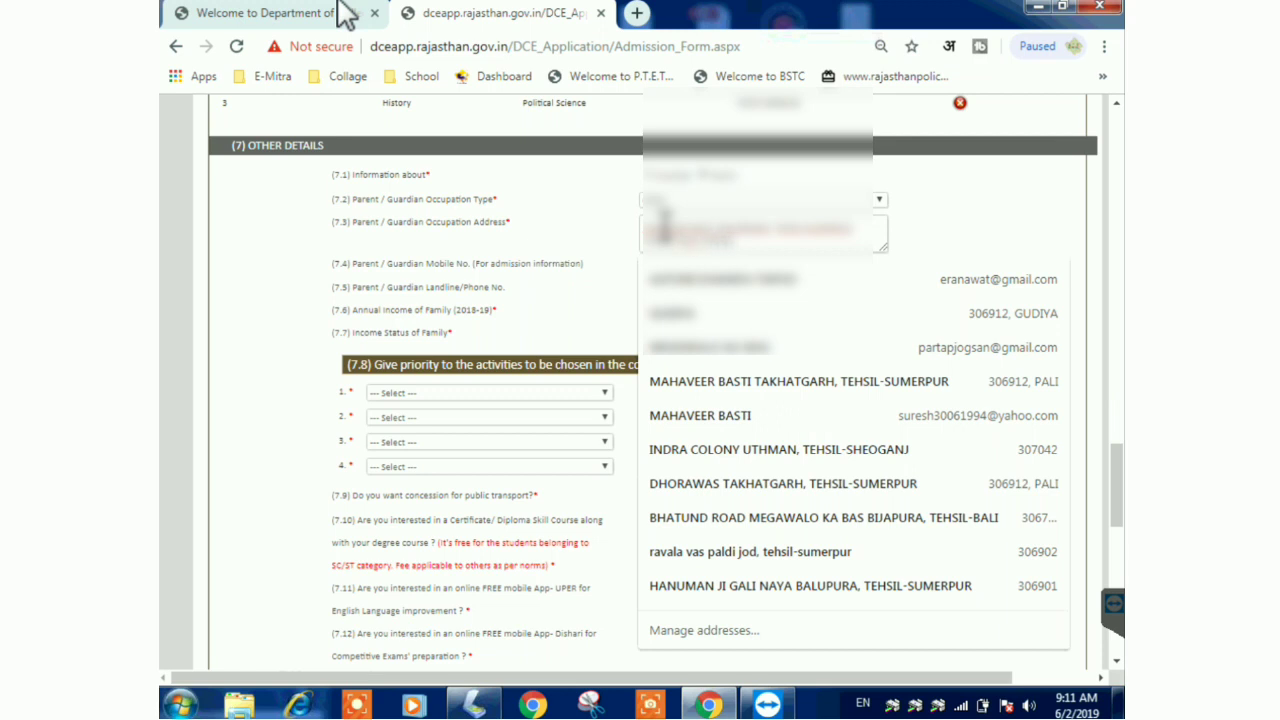
click(975, 223)
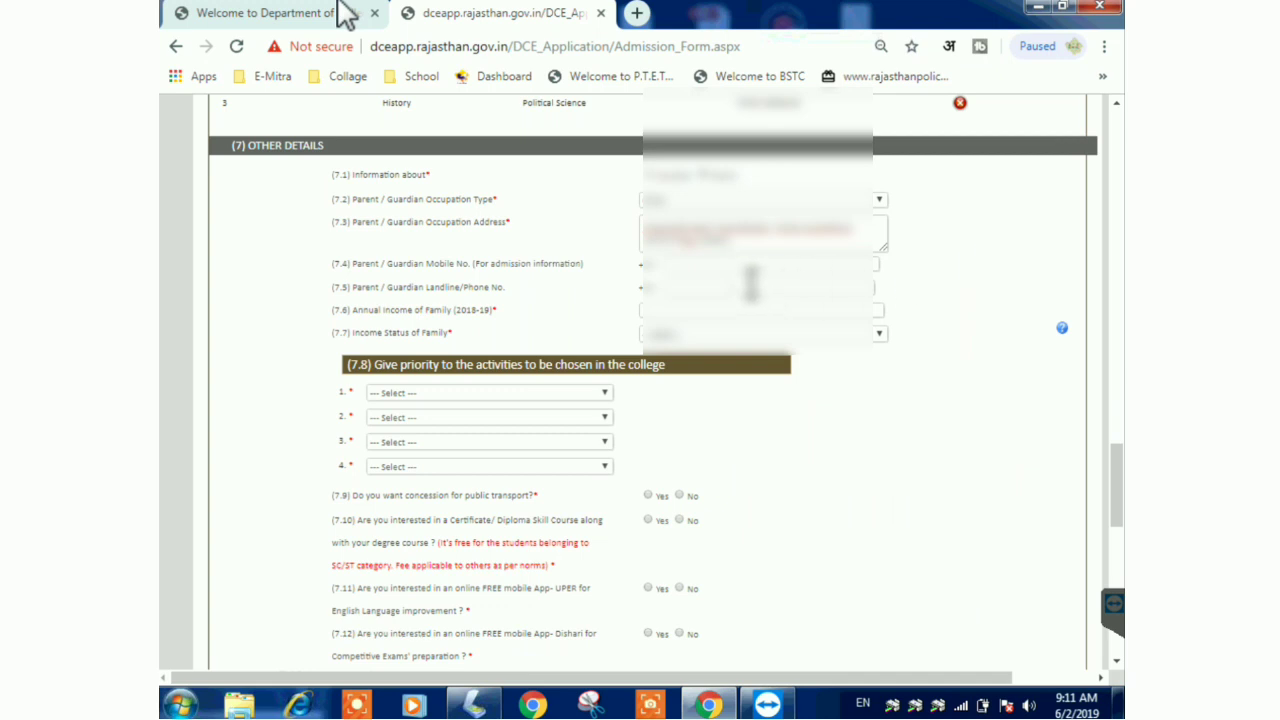
click(695, 264)
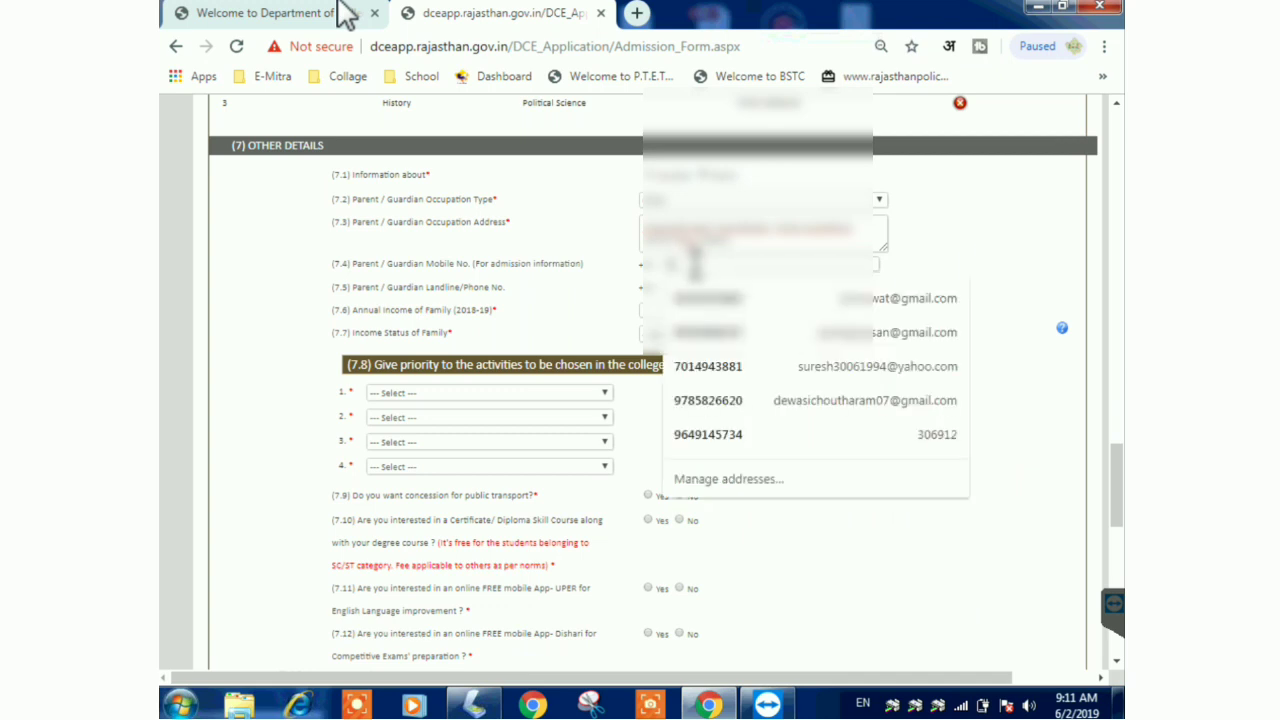
text(98)
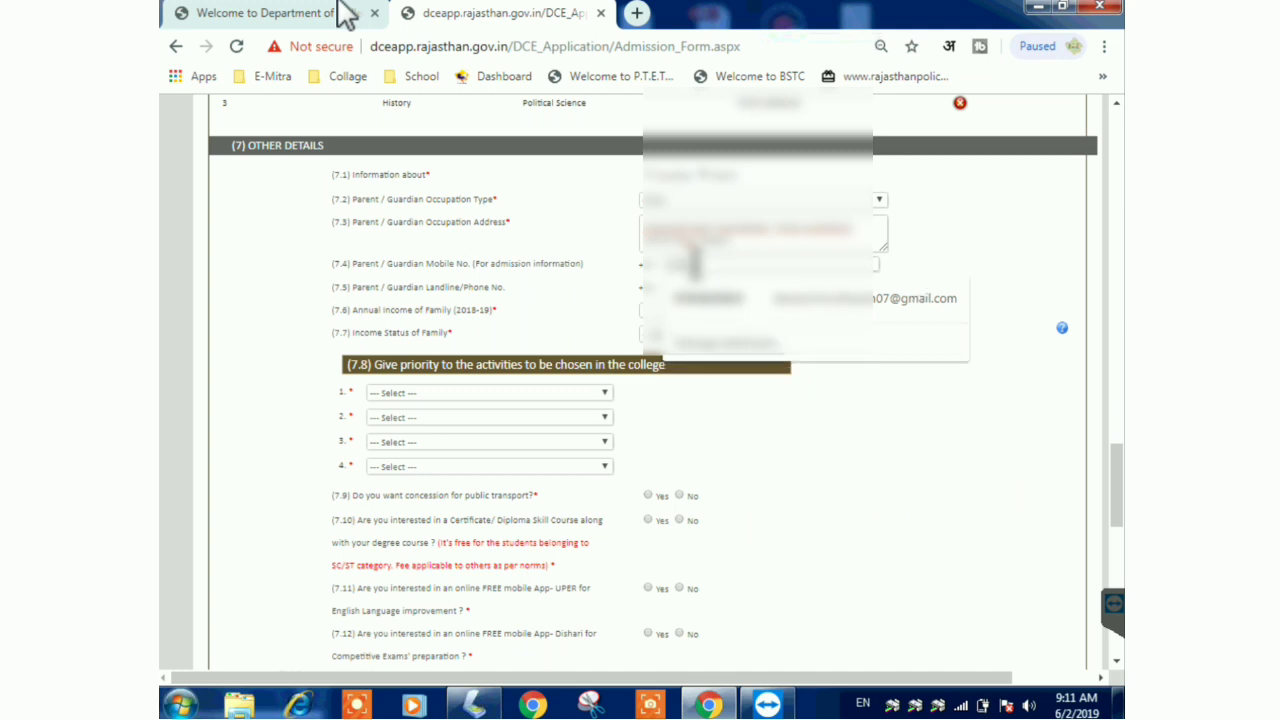
text(7)
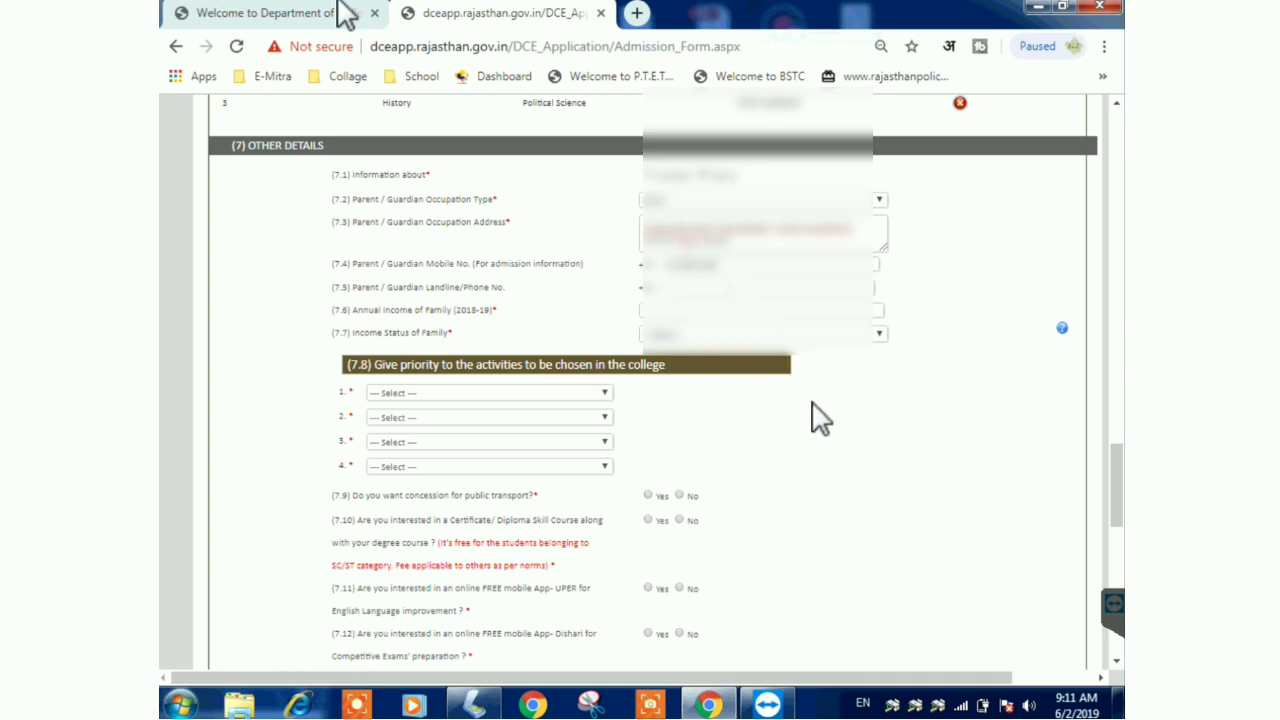
click(690, 310)
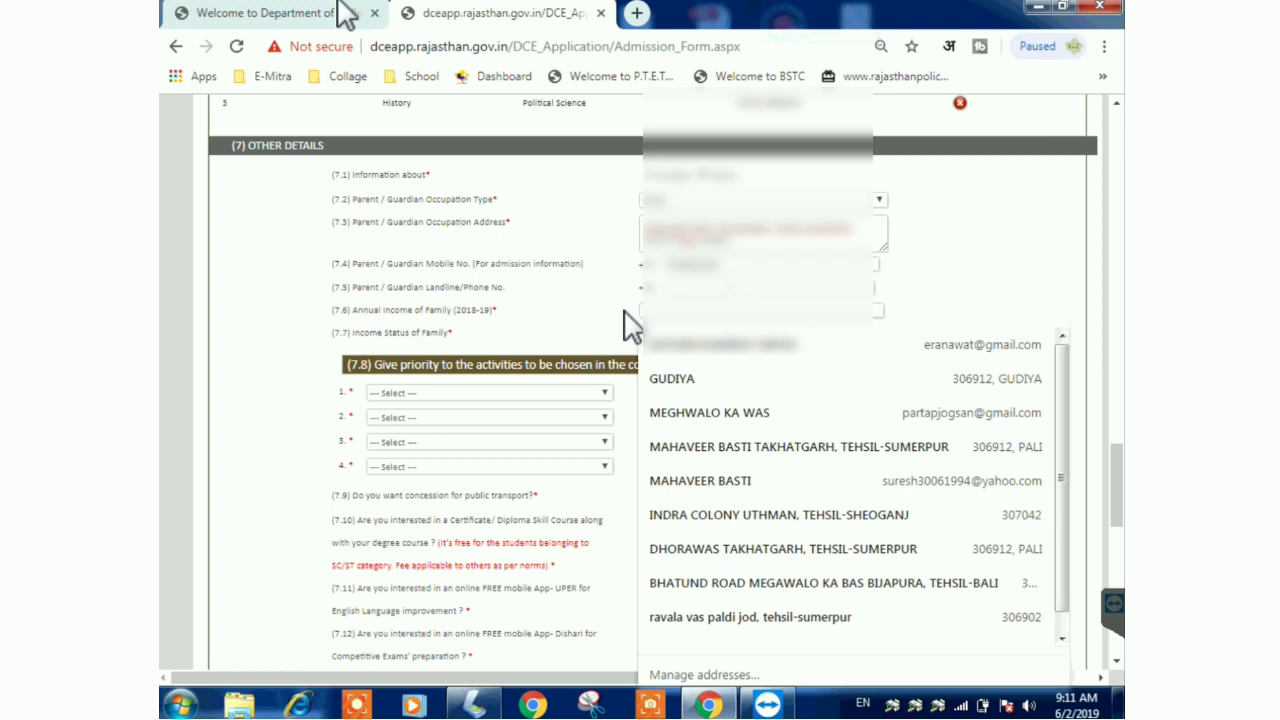
click(630, 322)
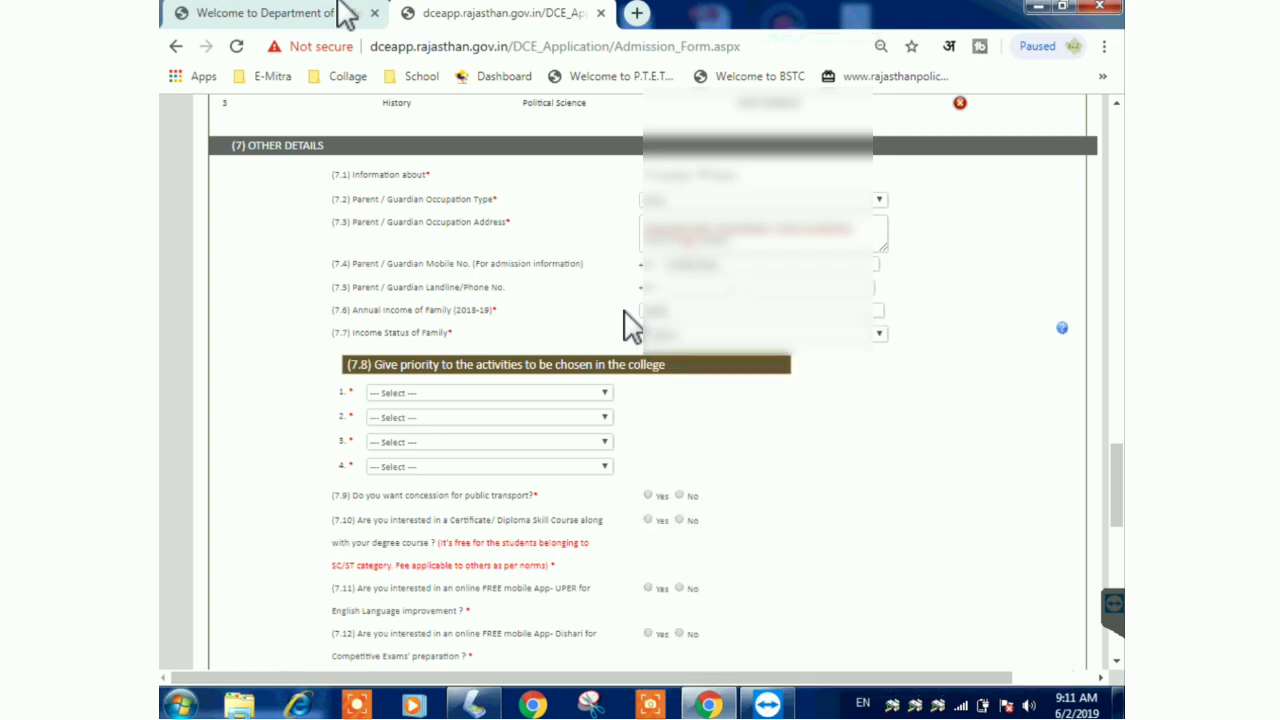
- Set the income status to Non-Income Tax Payer
click(694, 336)
click(707, 336)
click(708, 364)
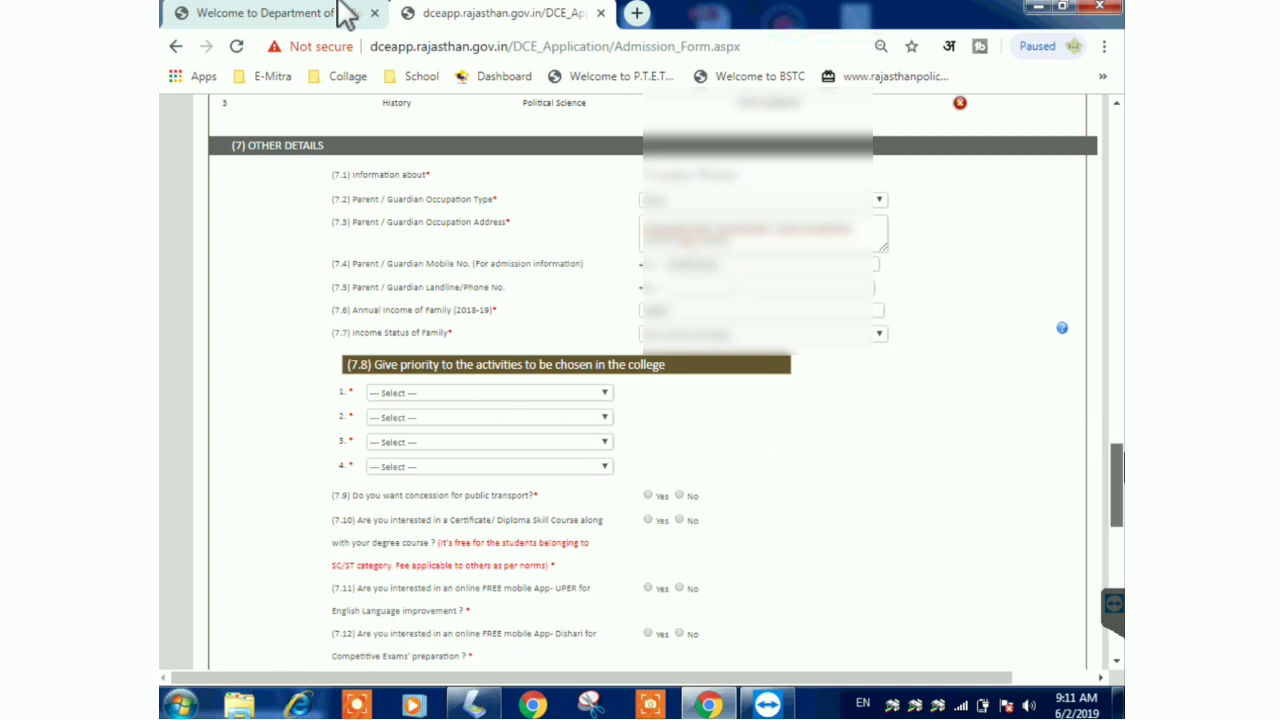
scroll(1118, 470, down, 2)
scroll(1120, 500, down, 1)
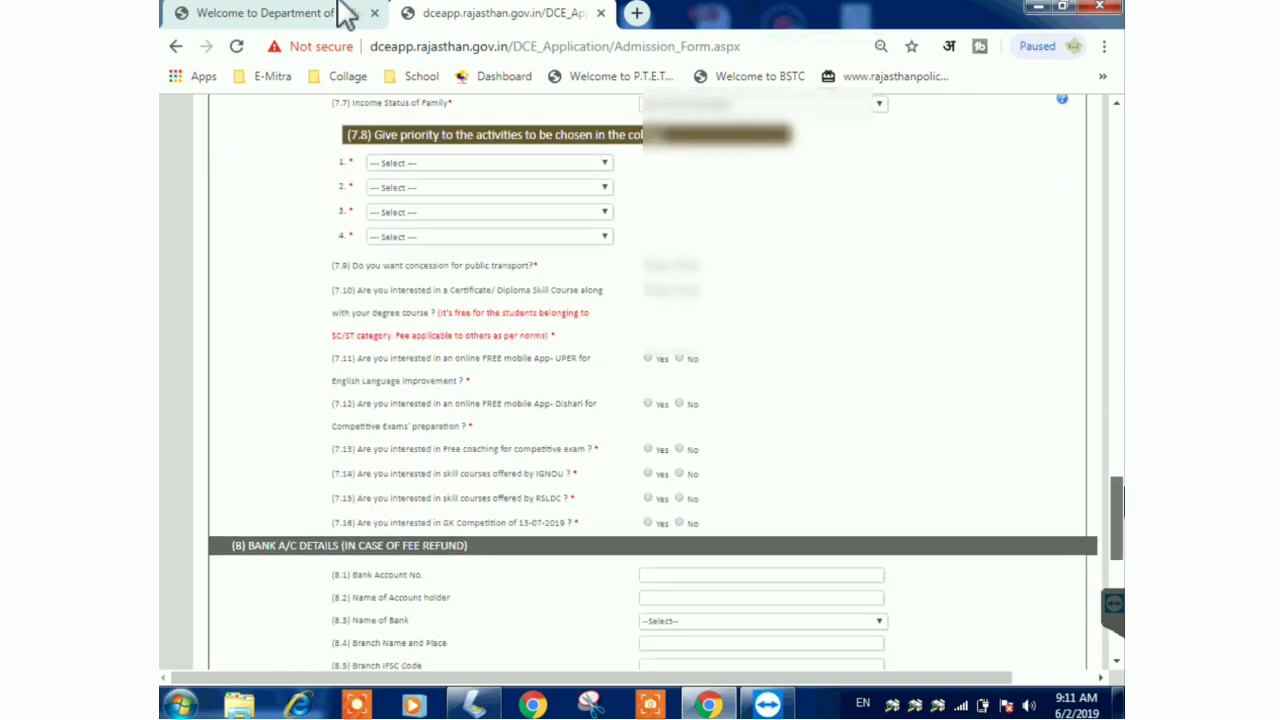
- Rank activity priorities as NCC, NSS, Rovering/Rangering, then Women's Cell
click(418, 162)
click(412, 177)
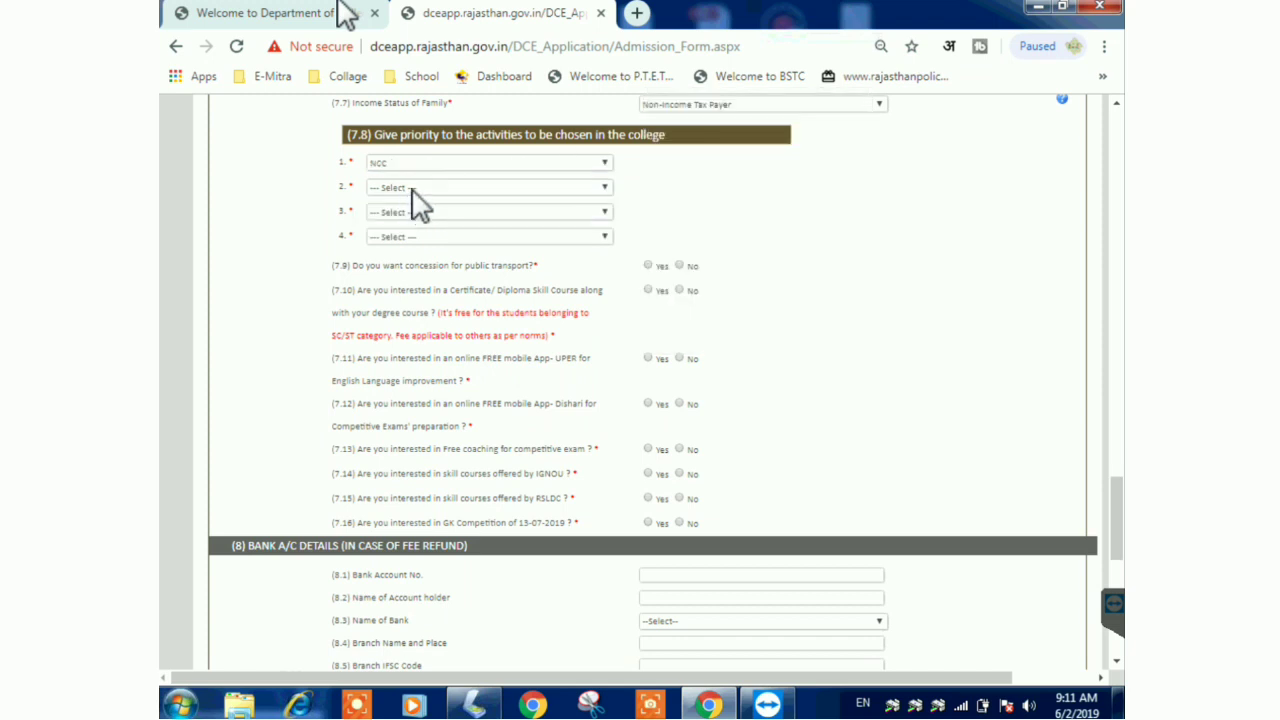
click(408, 189)
click(406, 232)
click(434, 212)
click(422, 263)
click(439, 238)
click(438, 304)
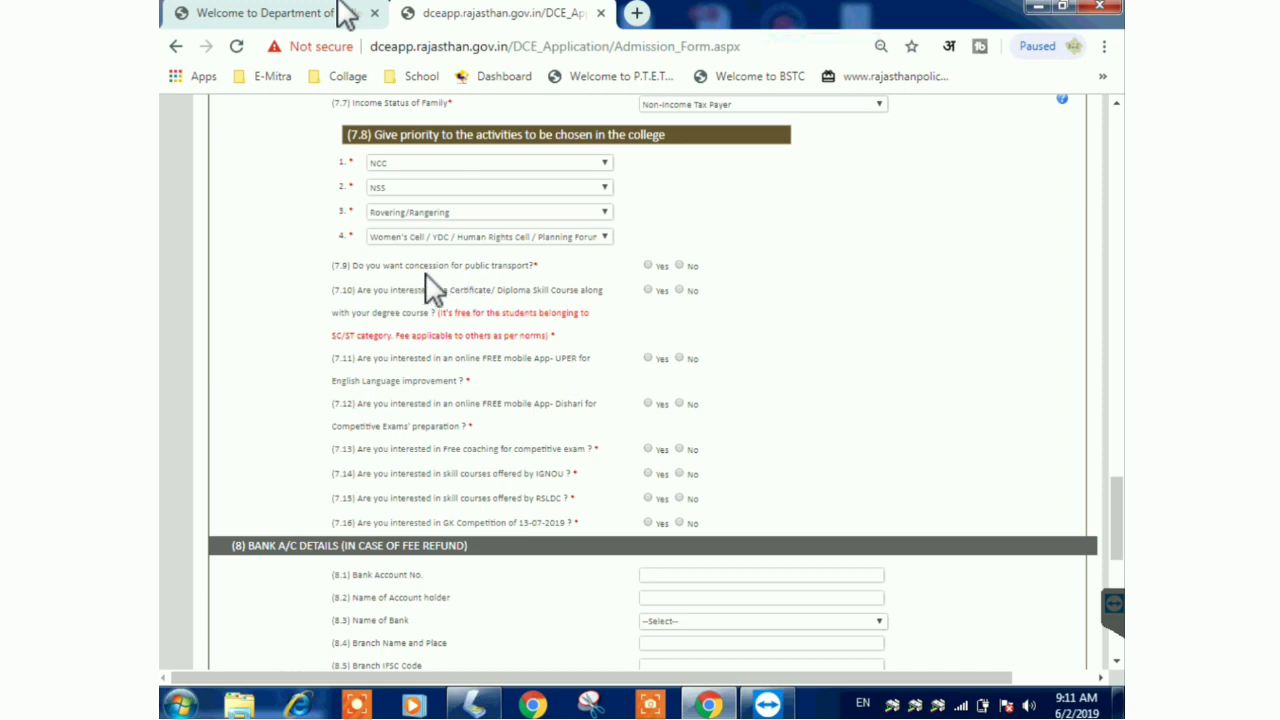
- Answer 7.9–7.13: transport concession Yes, skill course No, UPER, Dishari and free coaching Yes
click(648, 266)
click(680, 290)
click(648, 358)
click(648, 403)
click(648, 449)
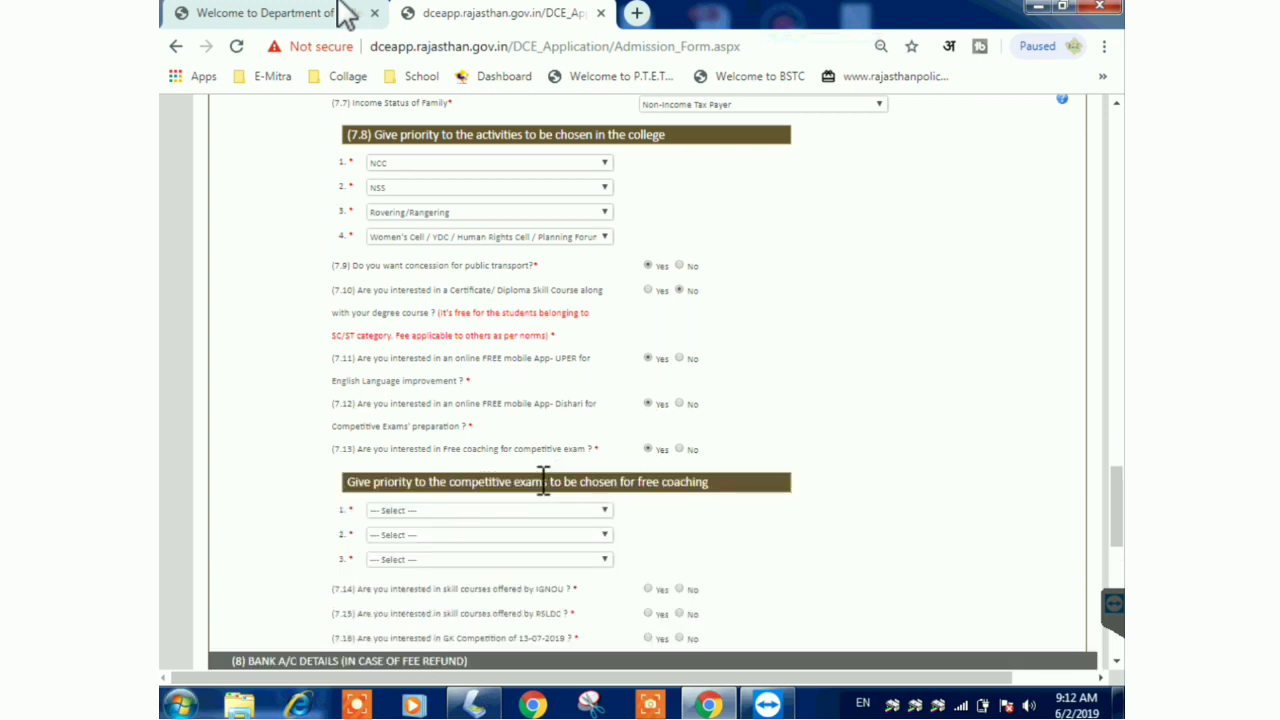
scroll(805, 485, up, 1)
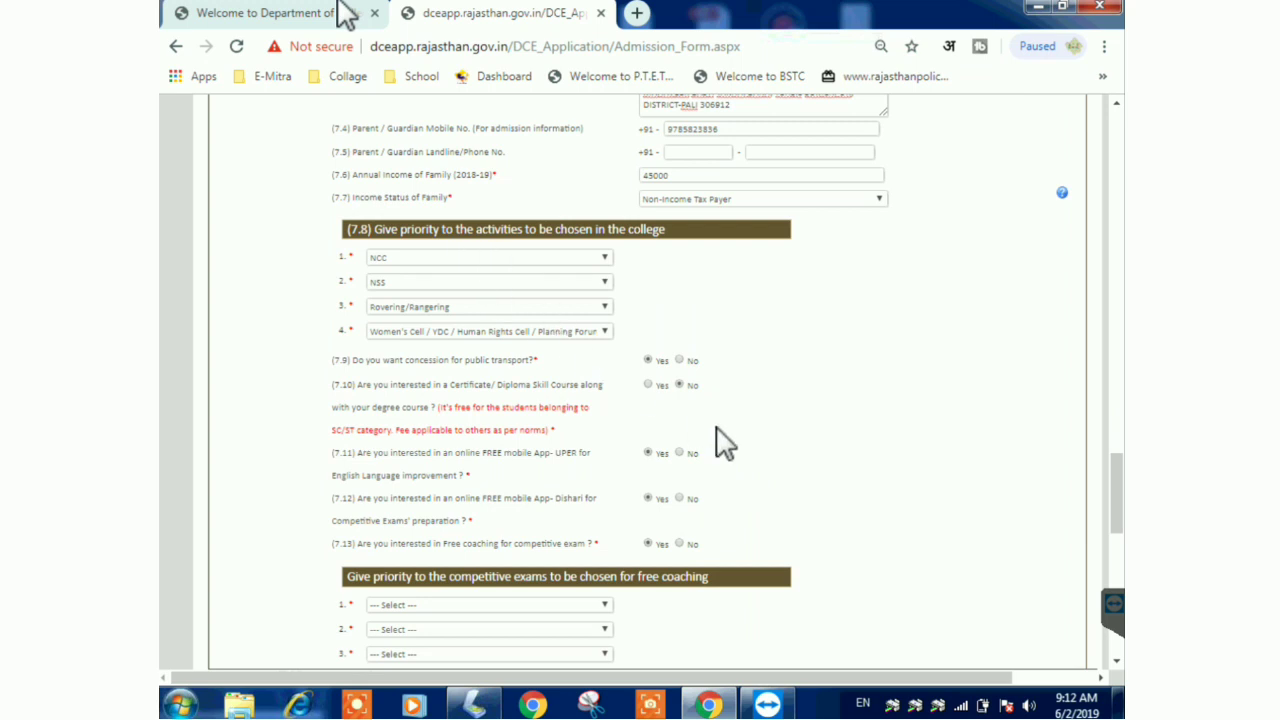
scroll(722, 443, down, 1)
scroll(705, 447, down, 1)
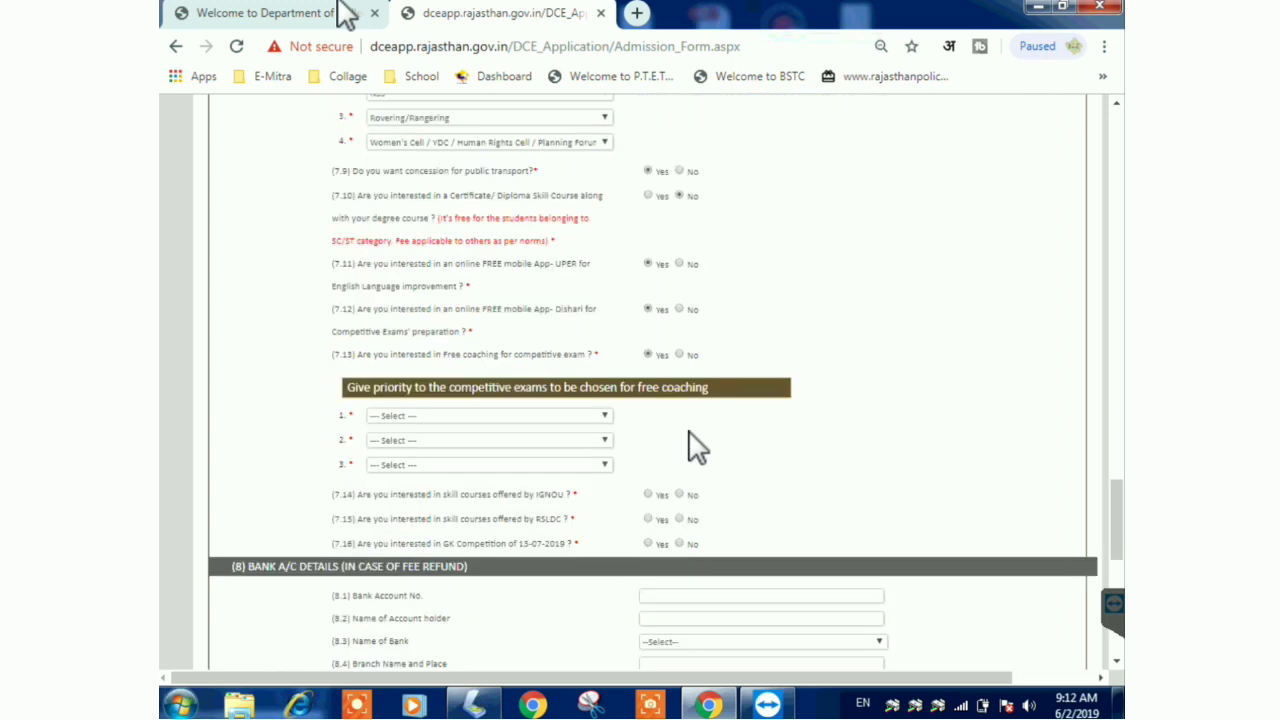
- Pick IAS/RAS, Teacher Gr I/II/III and SI/LDC as the first, second and third coaching priorities
click(538, 415)
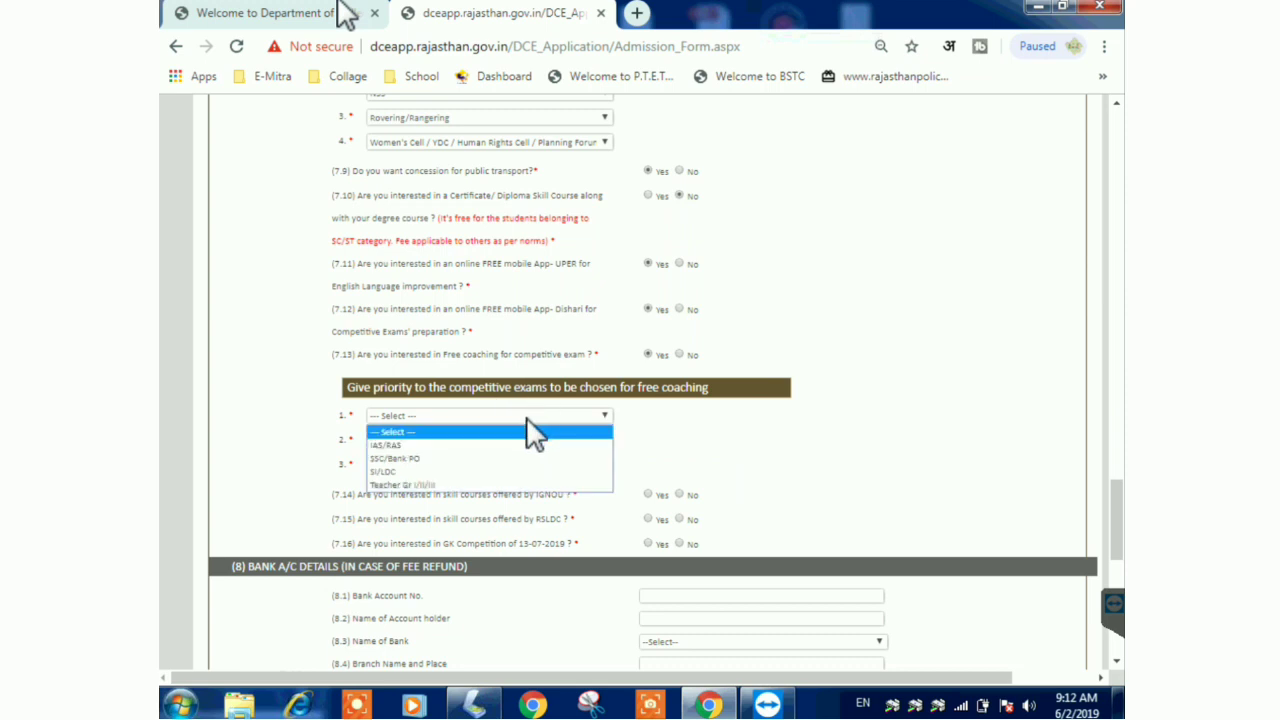
click(441, 446)
click(441, 440)
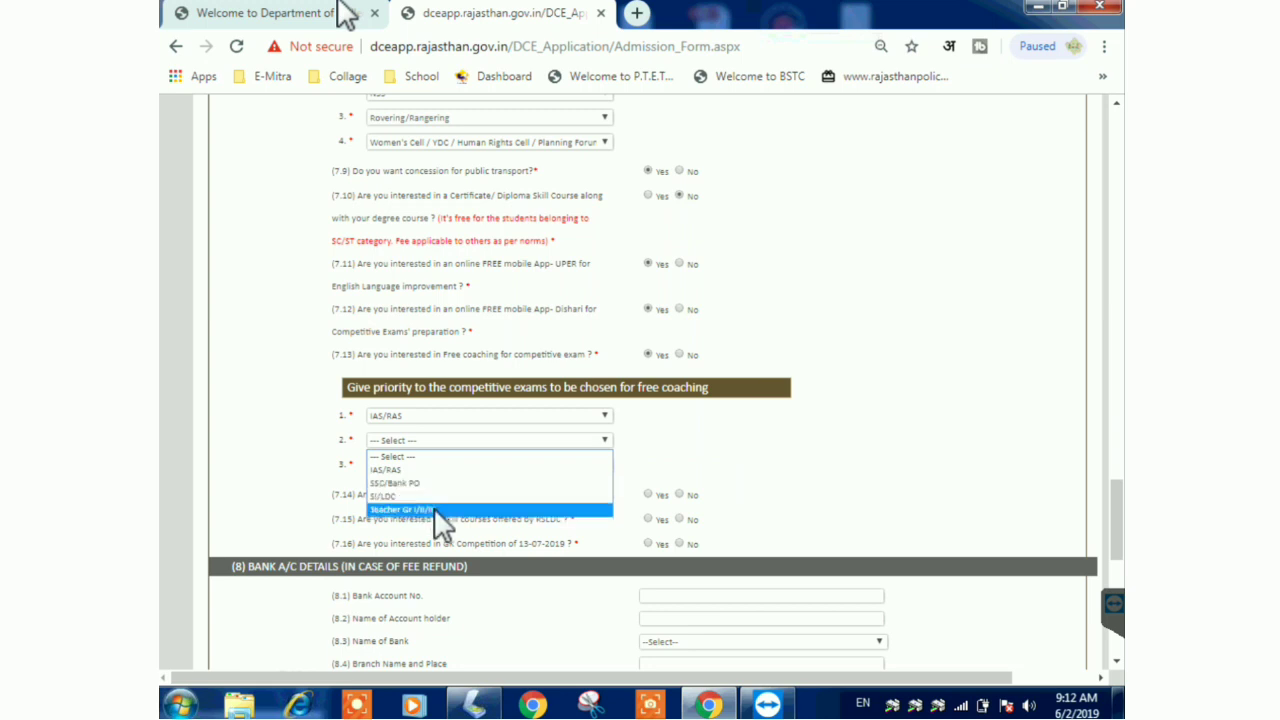
click(435, 510)
click(437, 464)
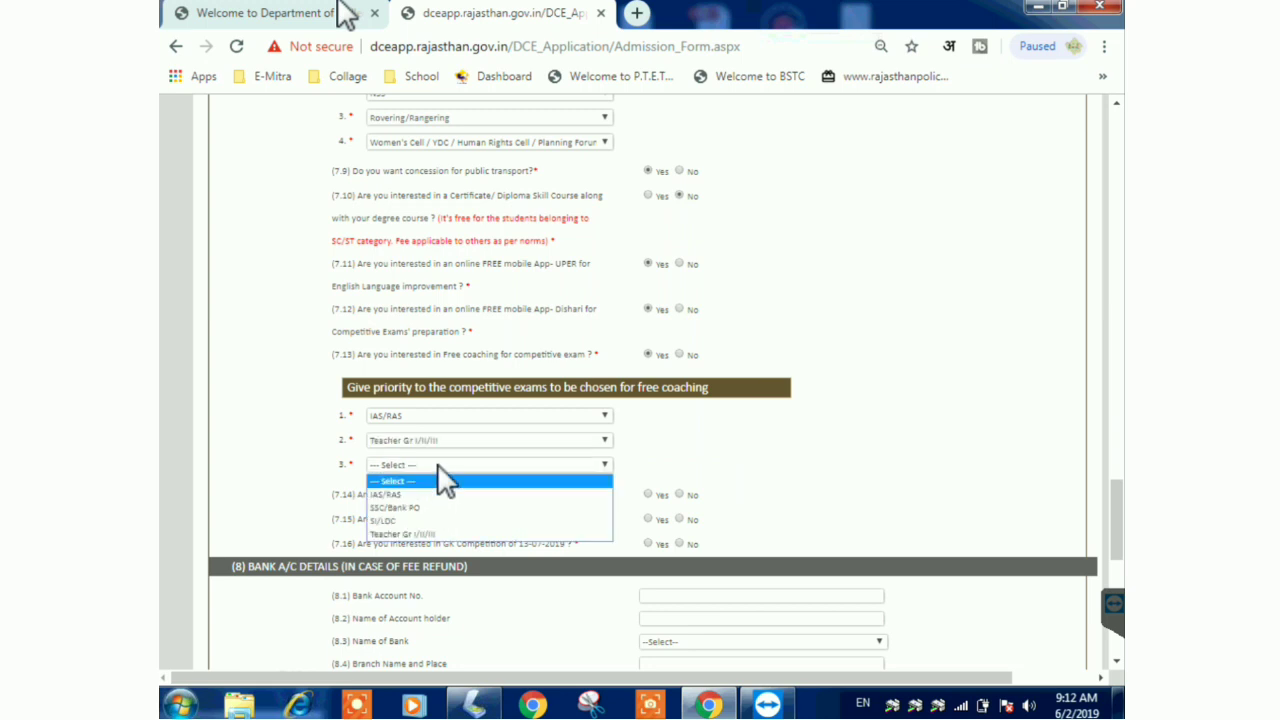
click(414, 521)
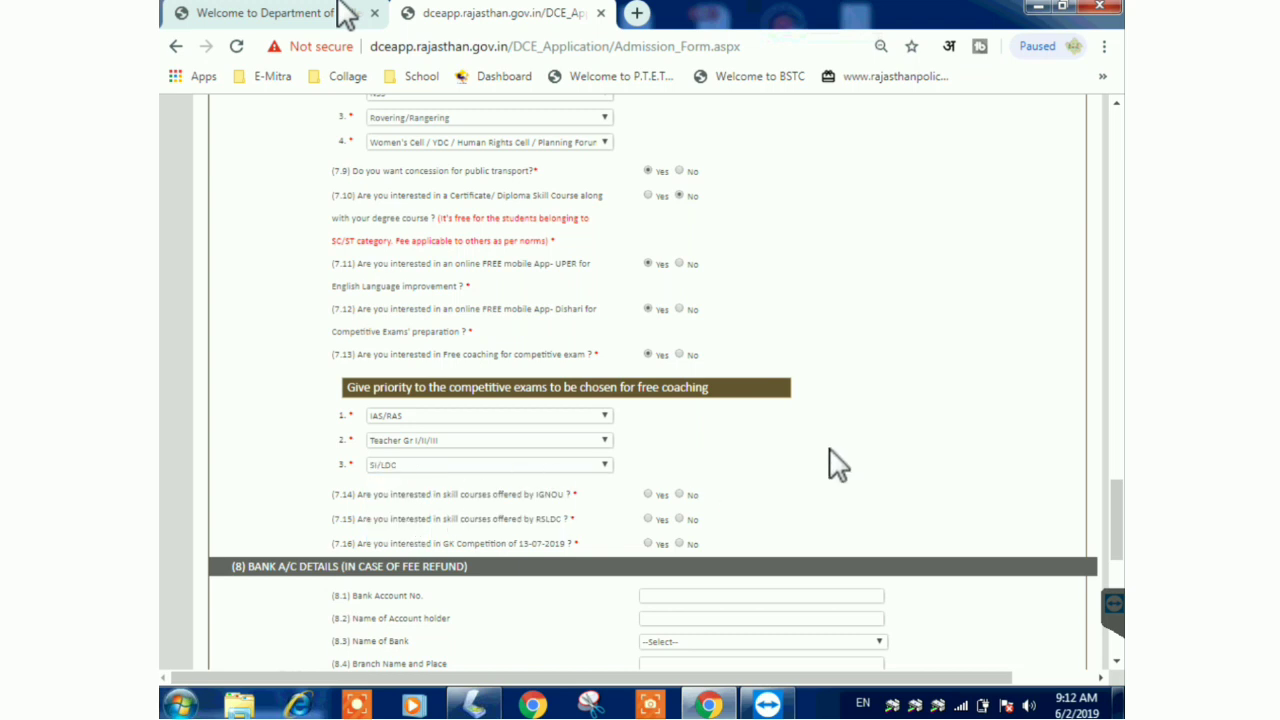
scroll(1120, 530, down, 2)
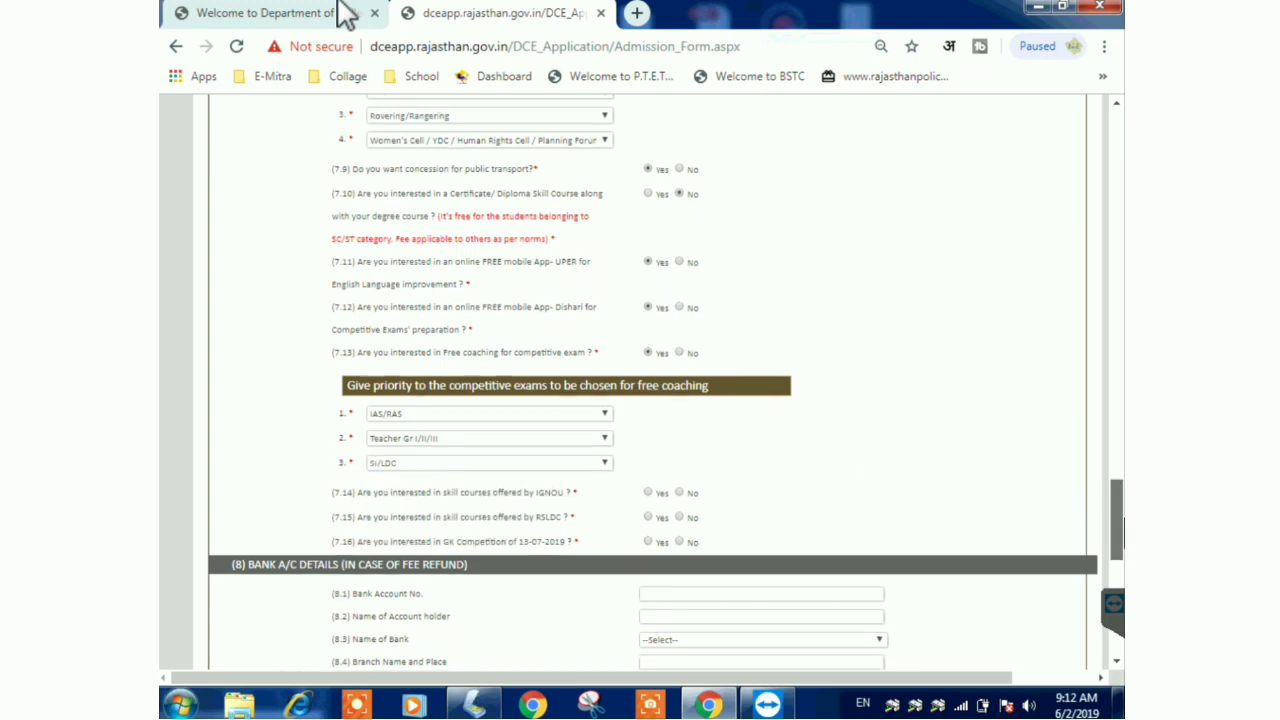
scroll(1120, 540, down, 1)
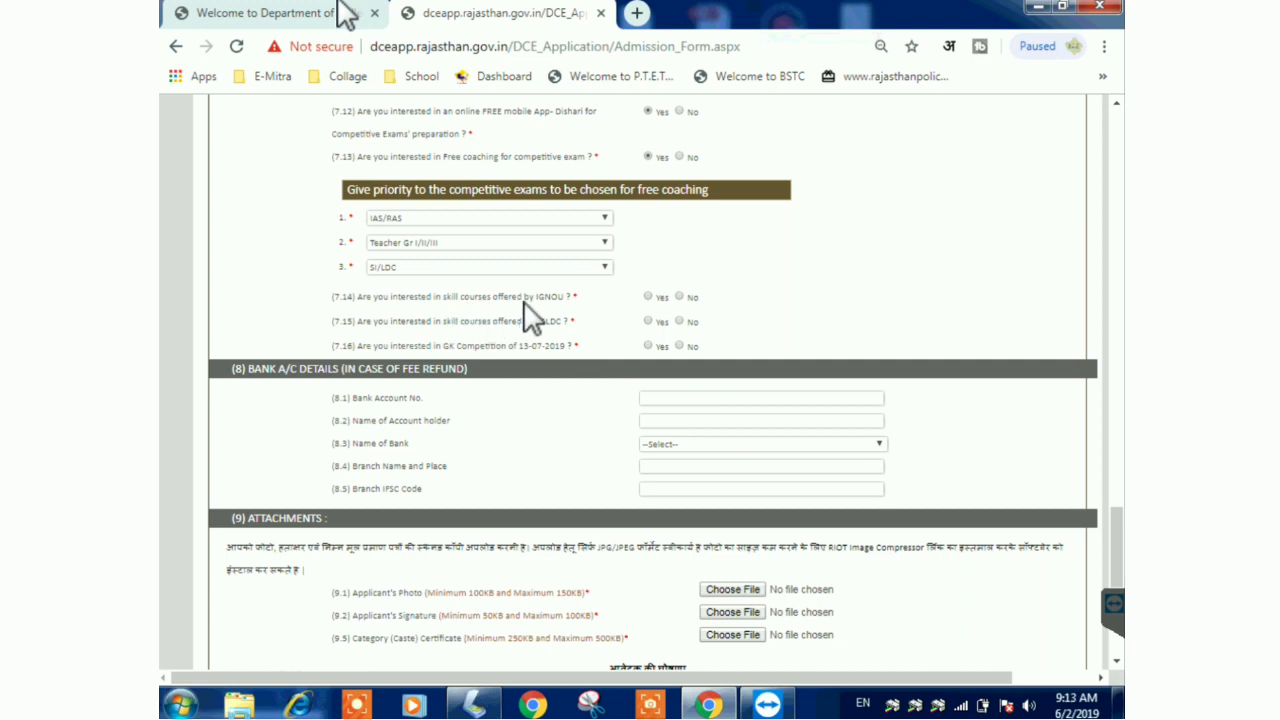
- Answer Yes to IGNOU skill courses and choose Tourism Studies
click(648, 297)
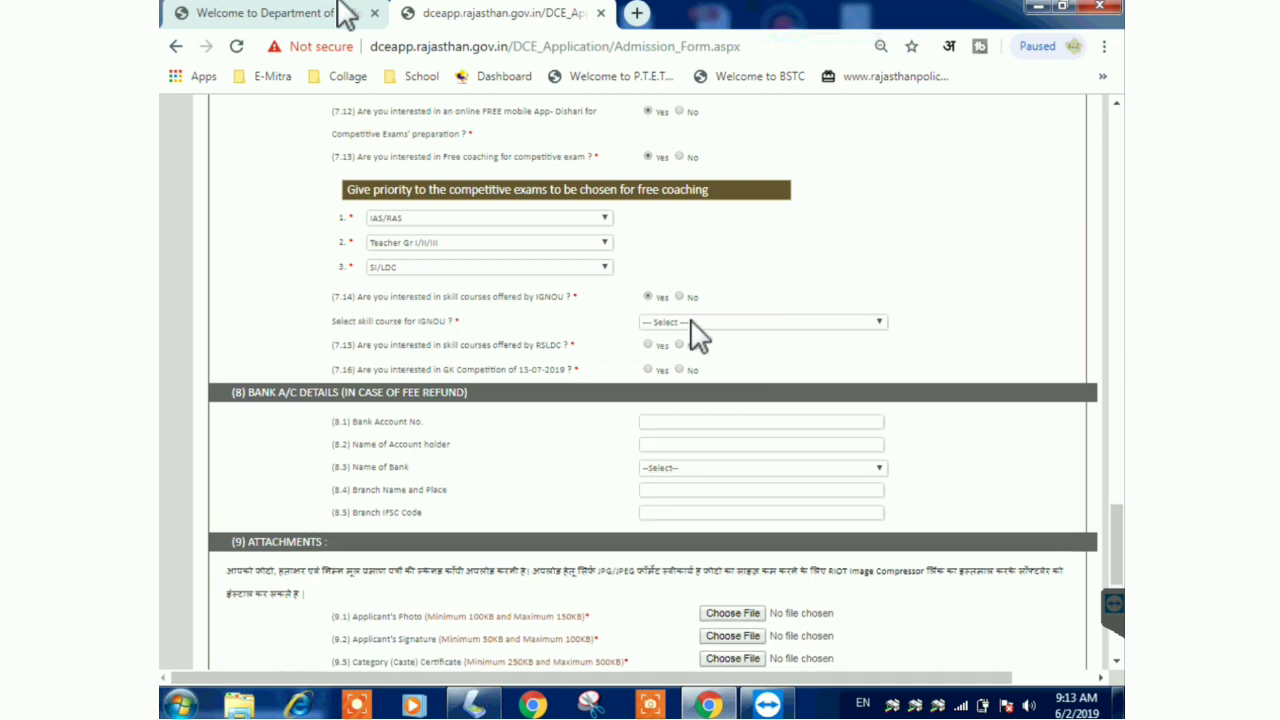
click(690, 321)
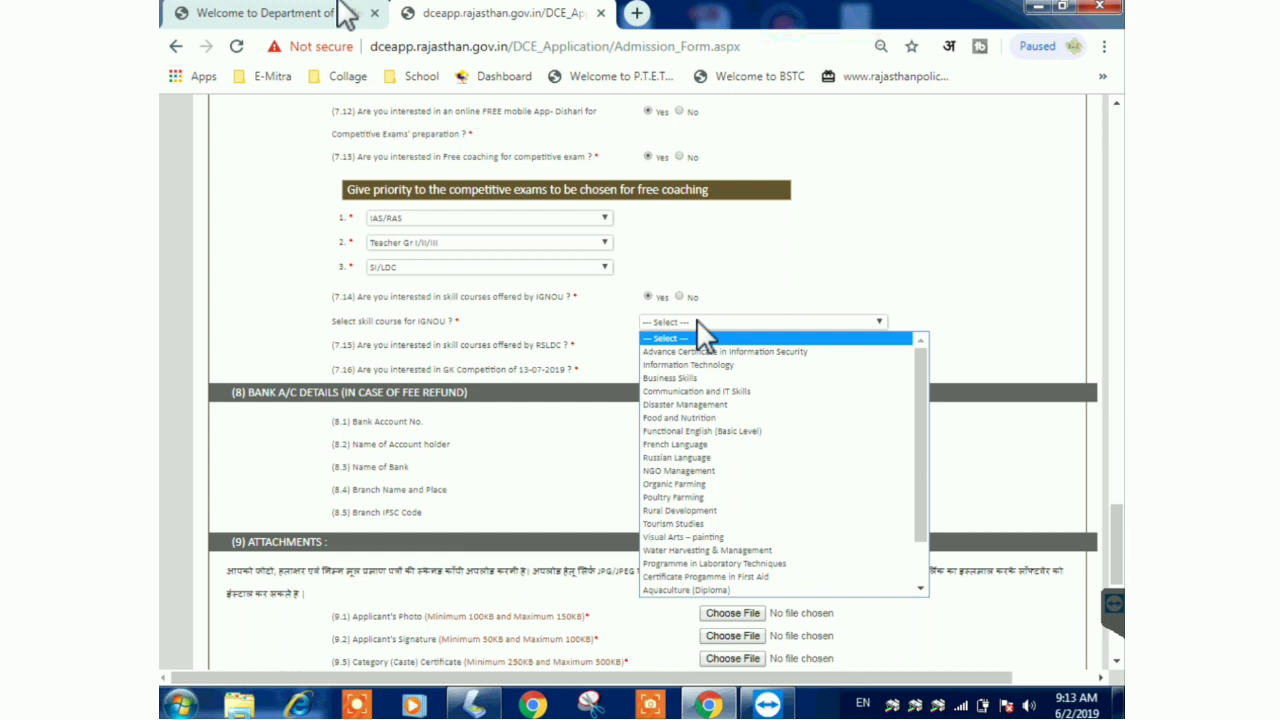
click(675, 524)
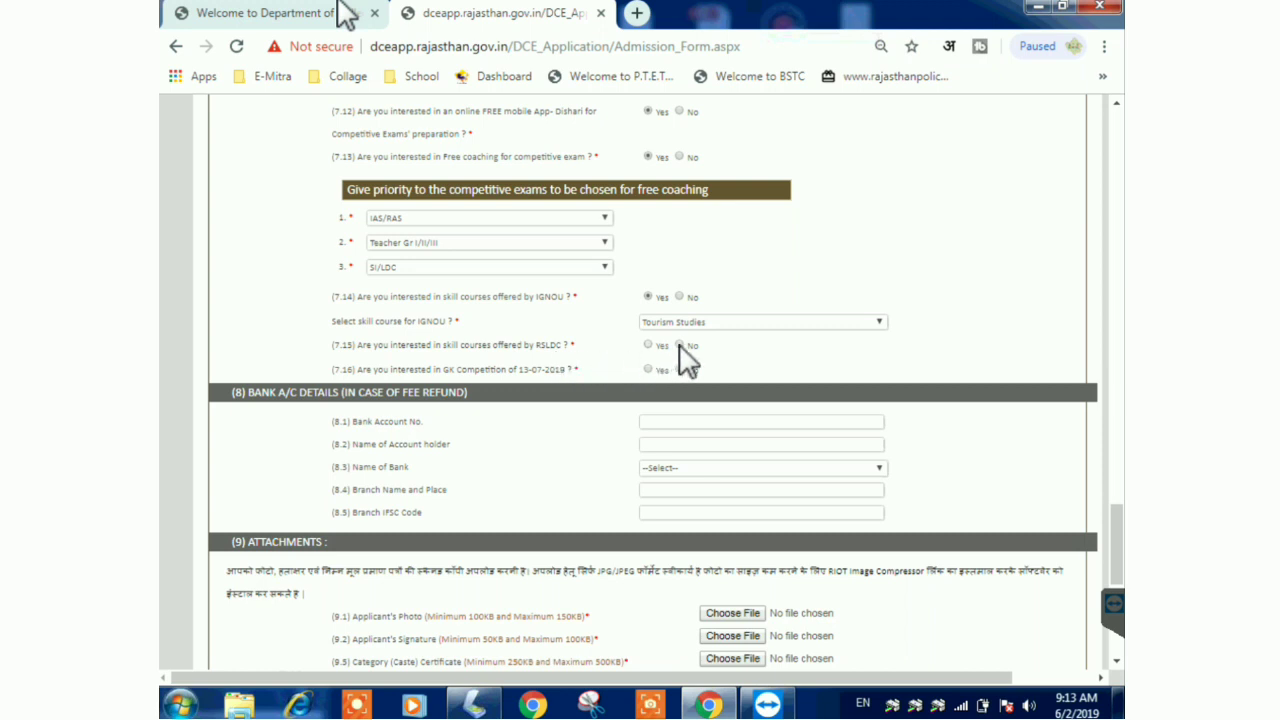
- Set RSLDC skill courses to No and answer Yes for the GK Competition
click(650, 345)
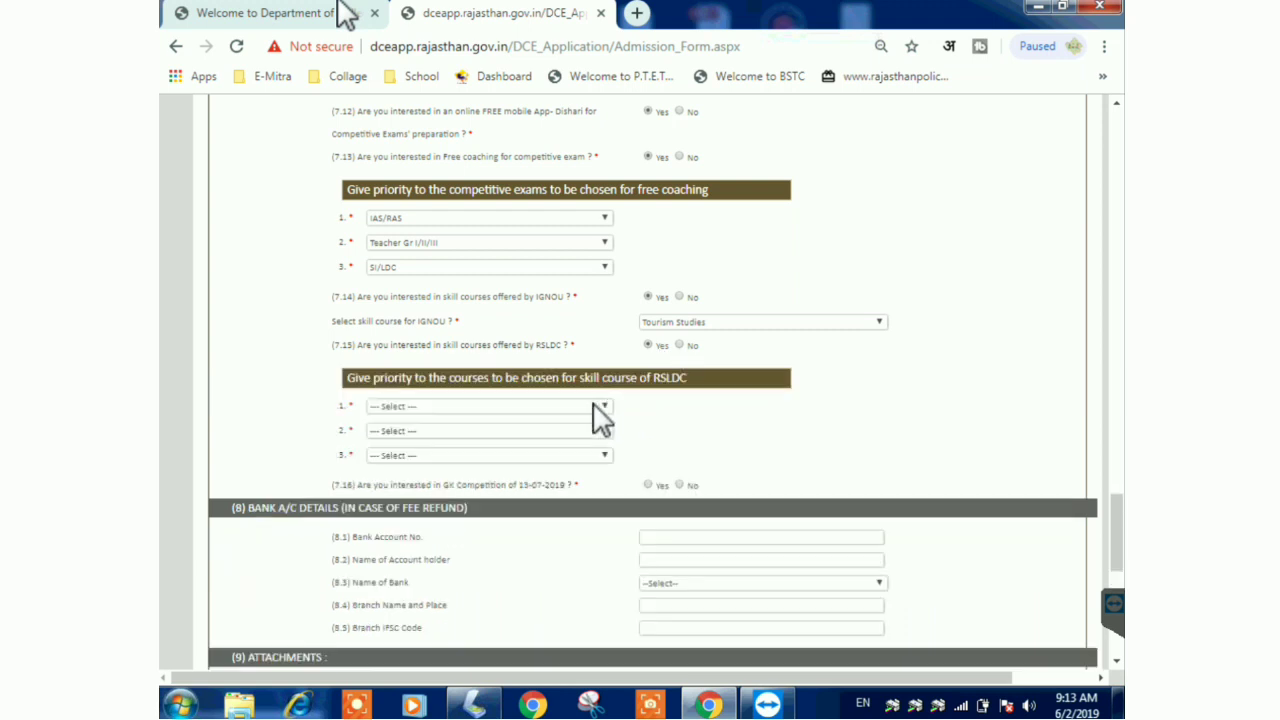
click(600, 410)
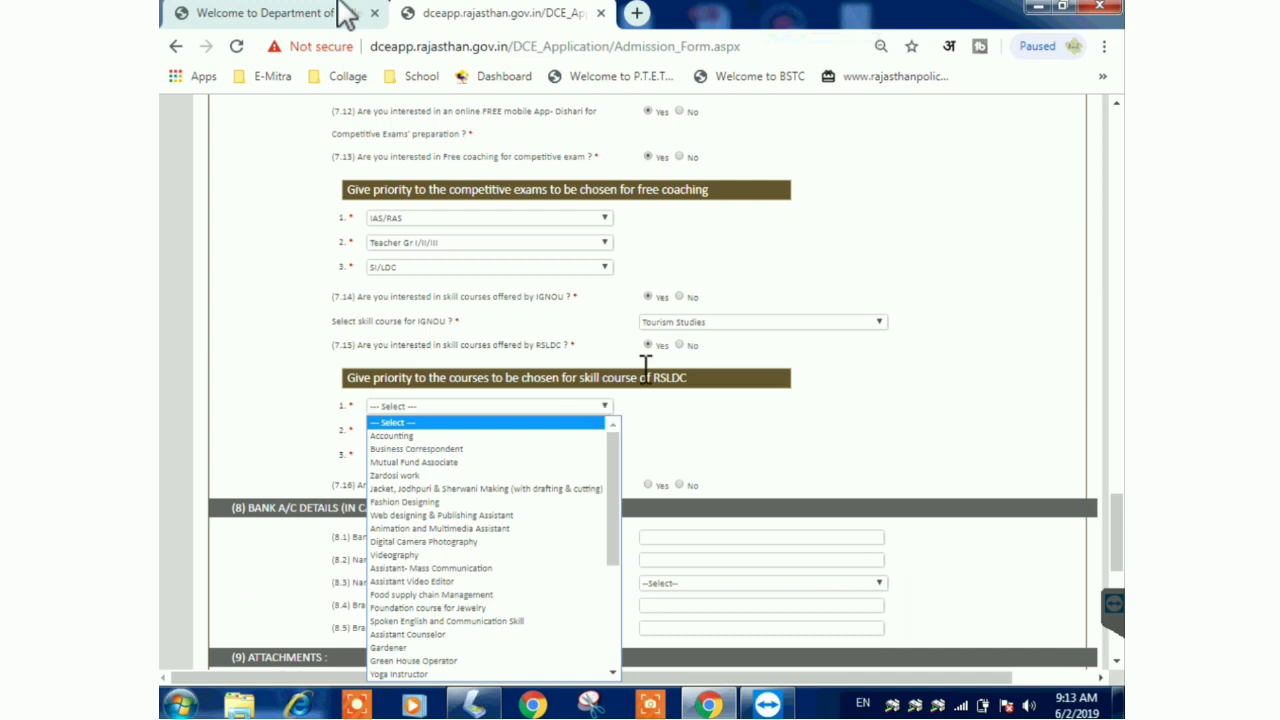
click(680, 345)
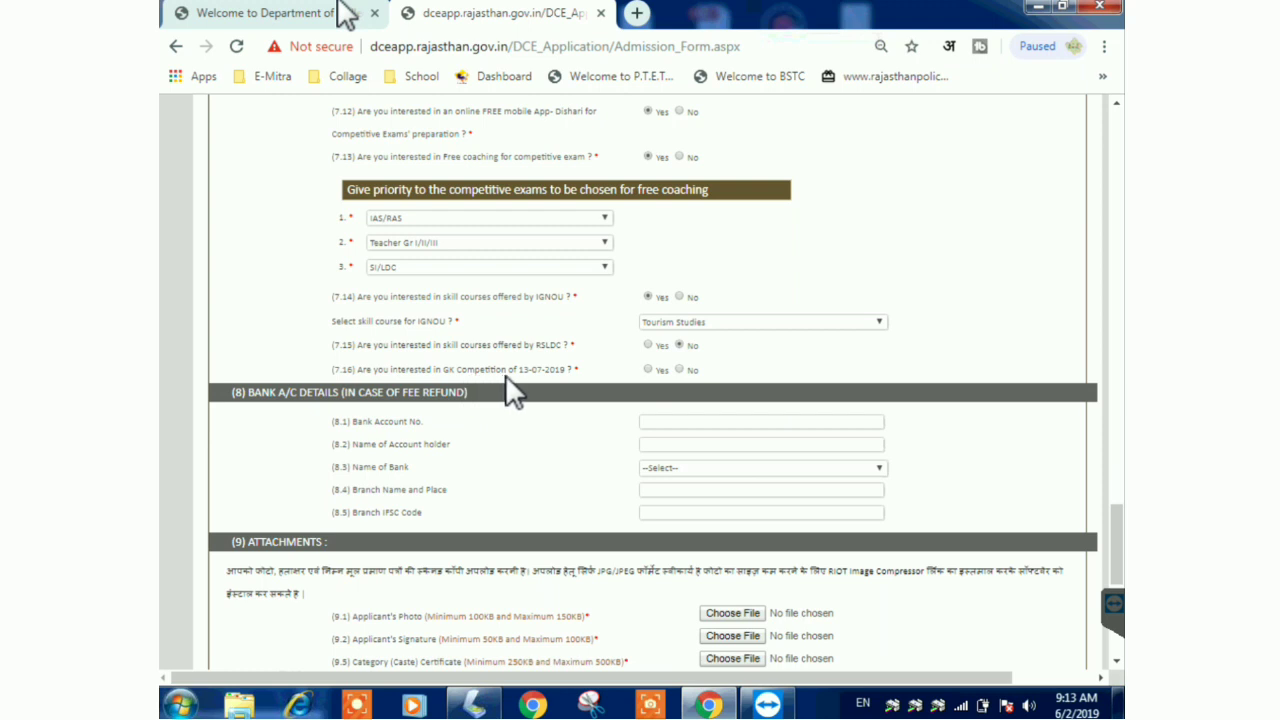
click(649, 369)
scroll(1118, 560, down, 2)
- Enter the refund bank account number and the account holder's name
scroll(666, 383, down, 2)
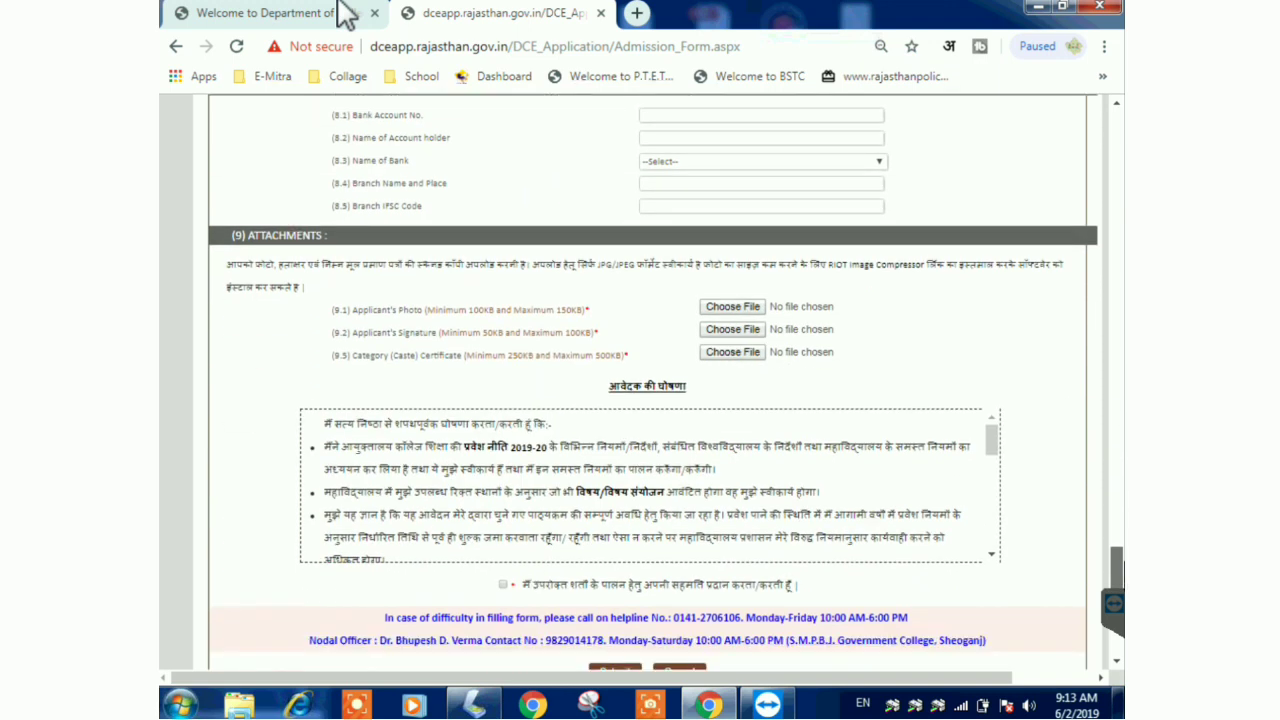
scroll(666, 383, up, 1)
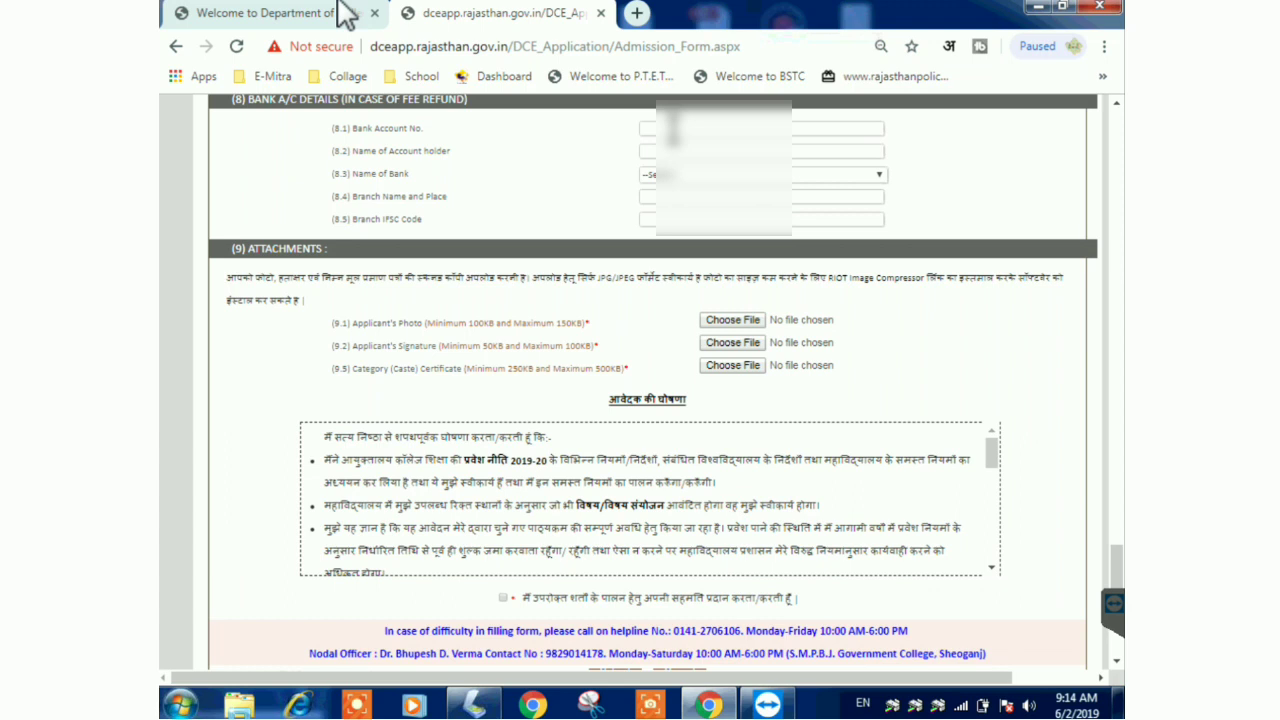
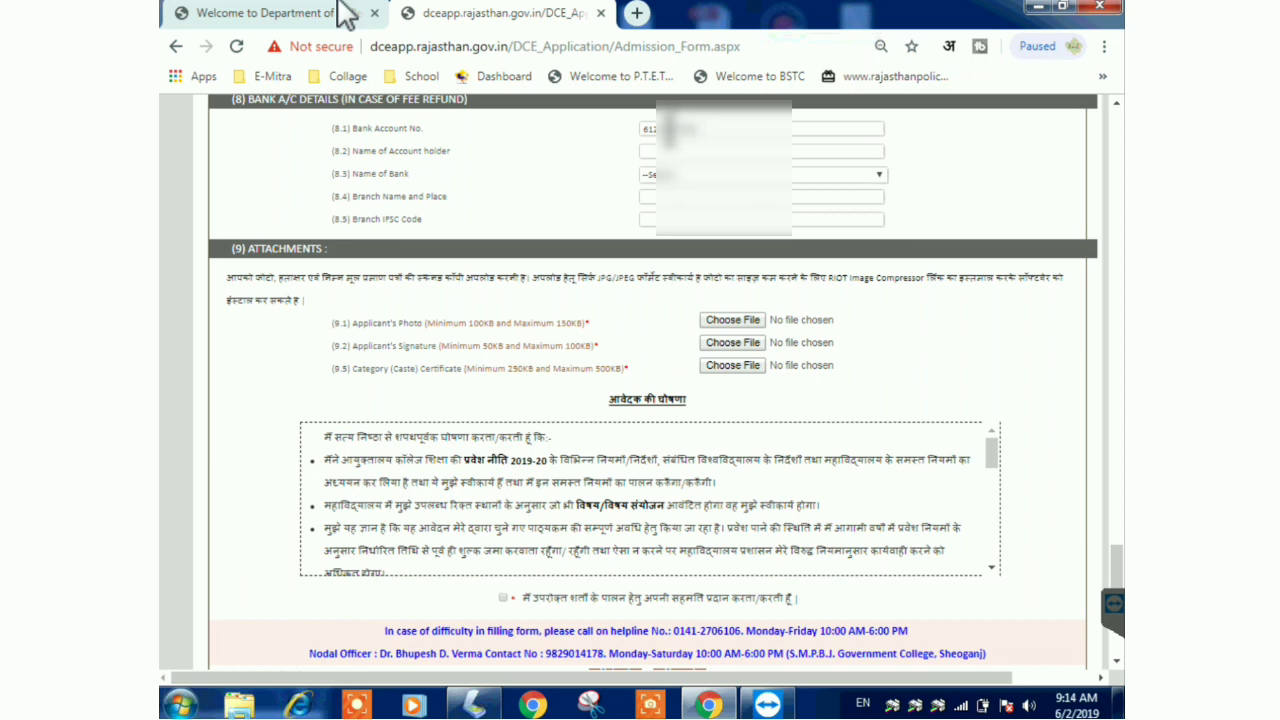
key(Tab)
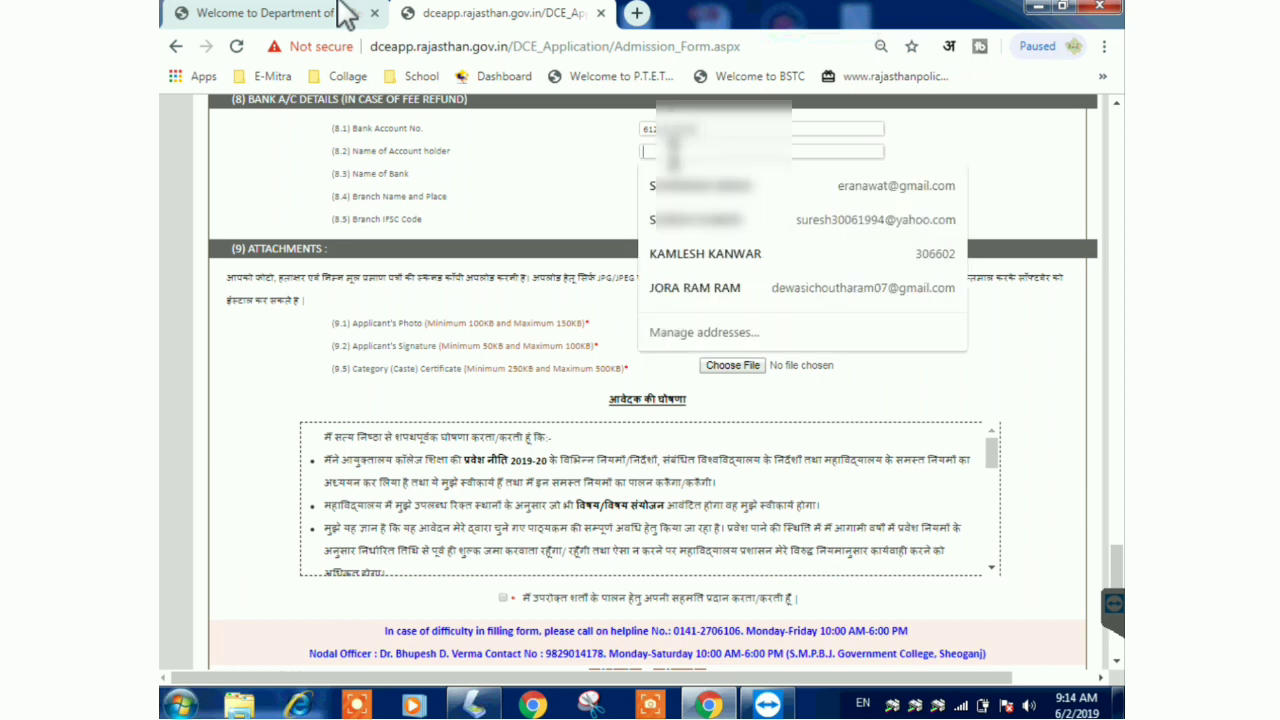
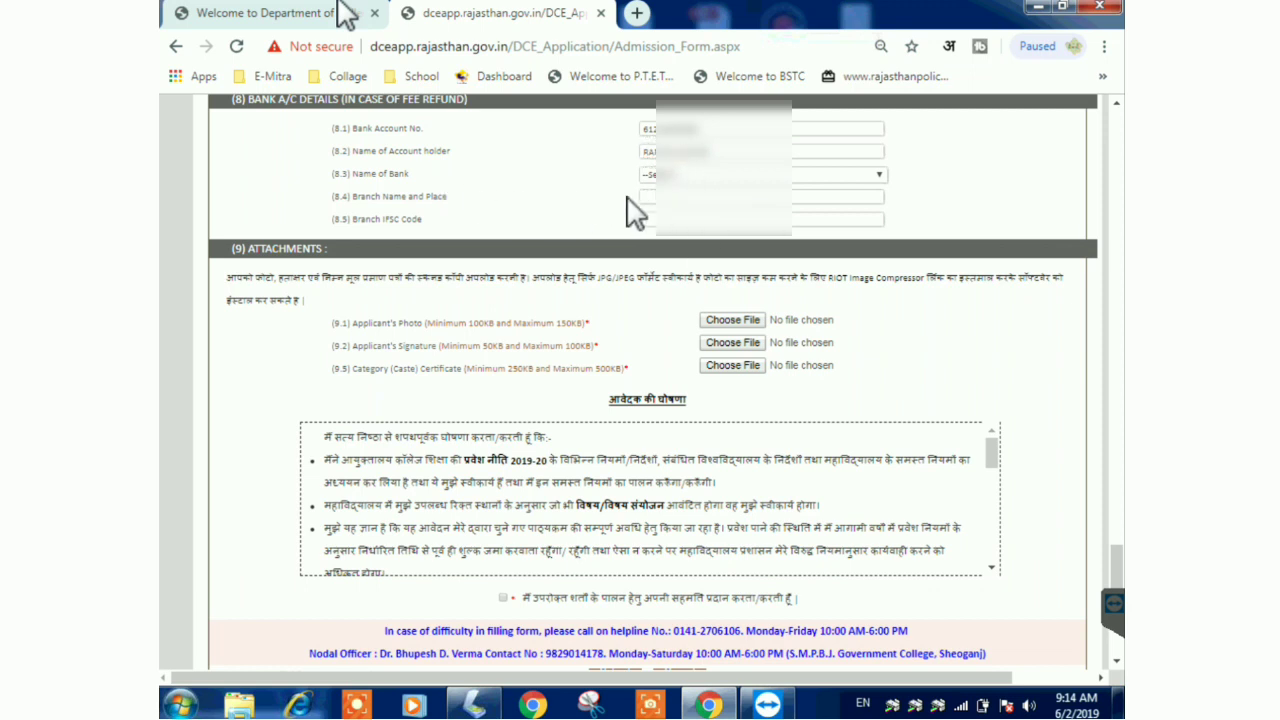
- Select the applicant's bank, then enter the branch name and IFSC code
click(668, 176)
scroll(697, 445, down, 20)
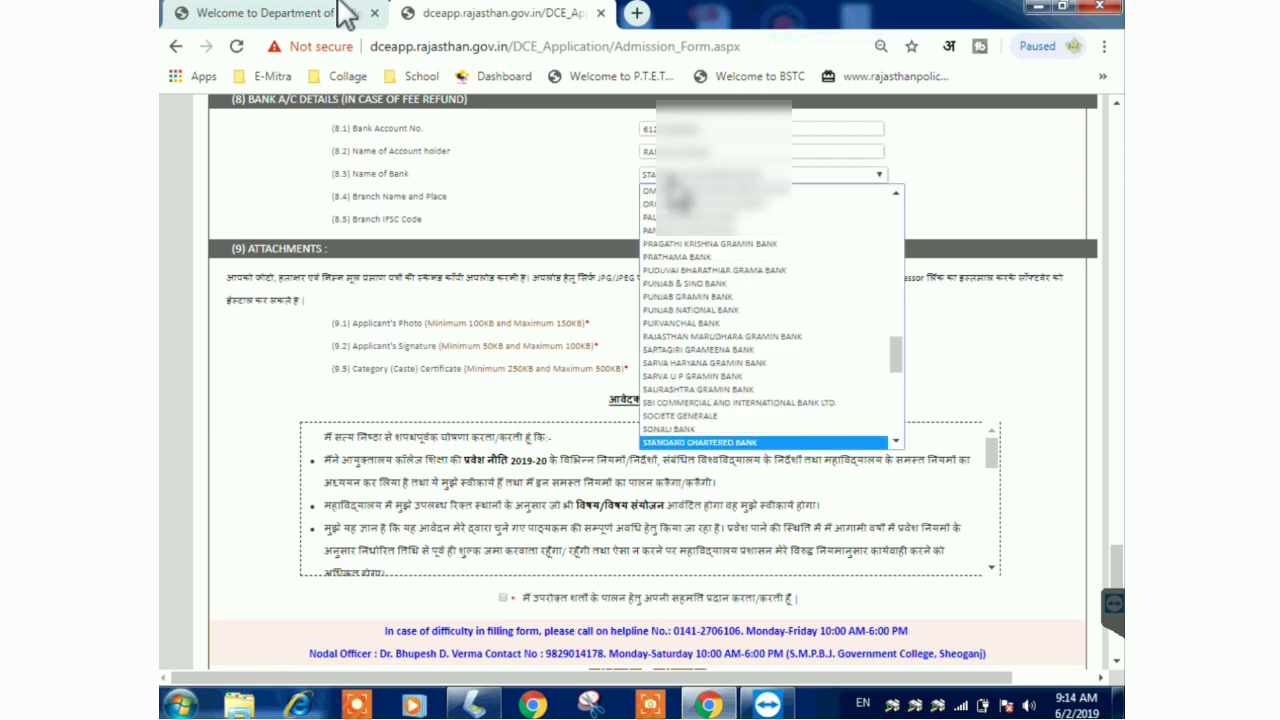
click(692, 443)
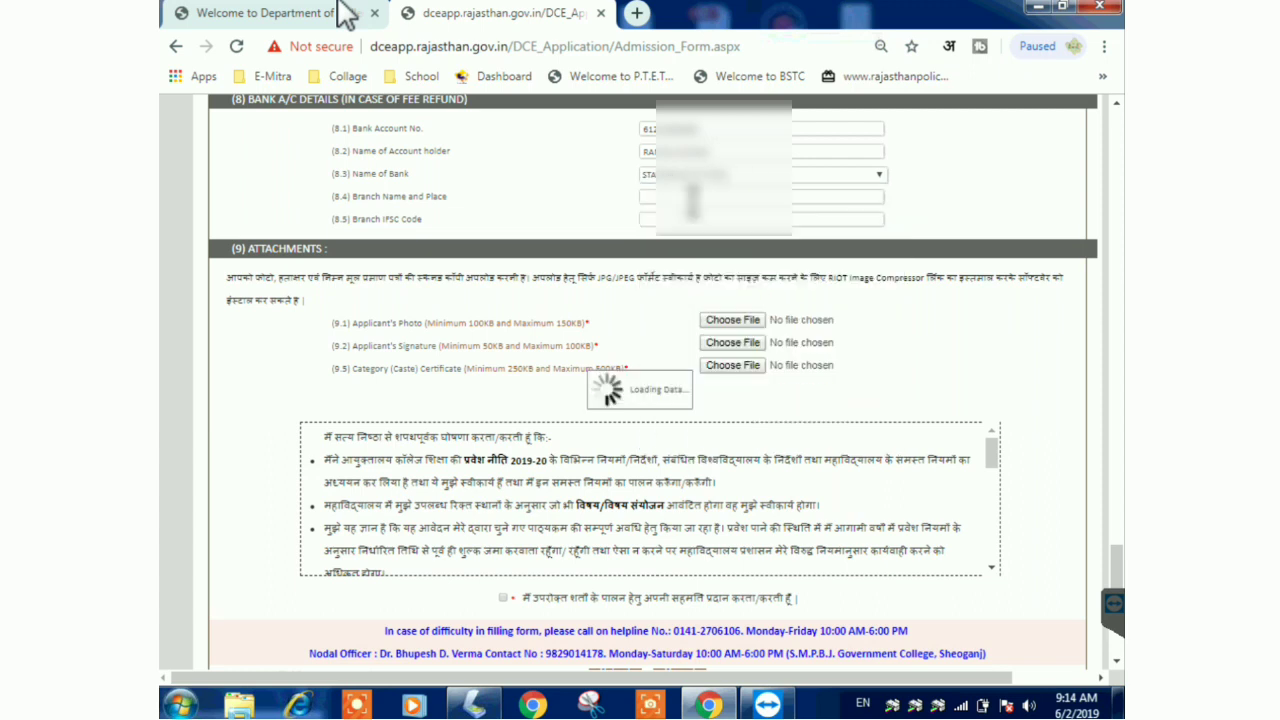
text(TARA)
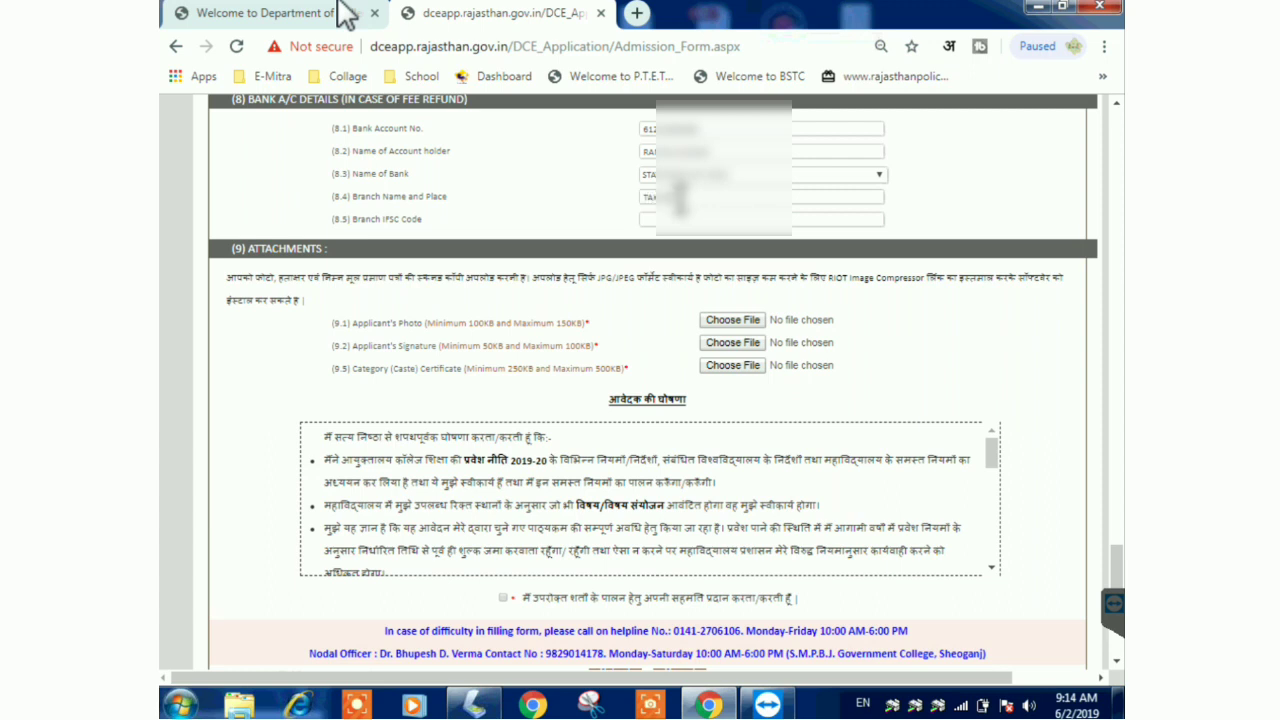
click(686, 220)
text(SBIN00)
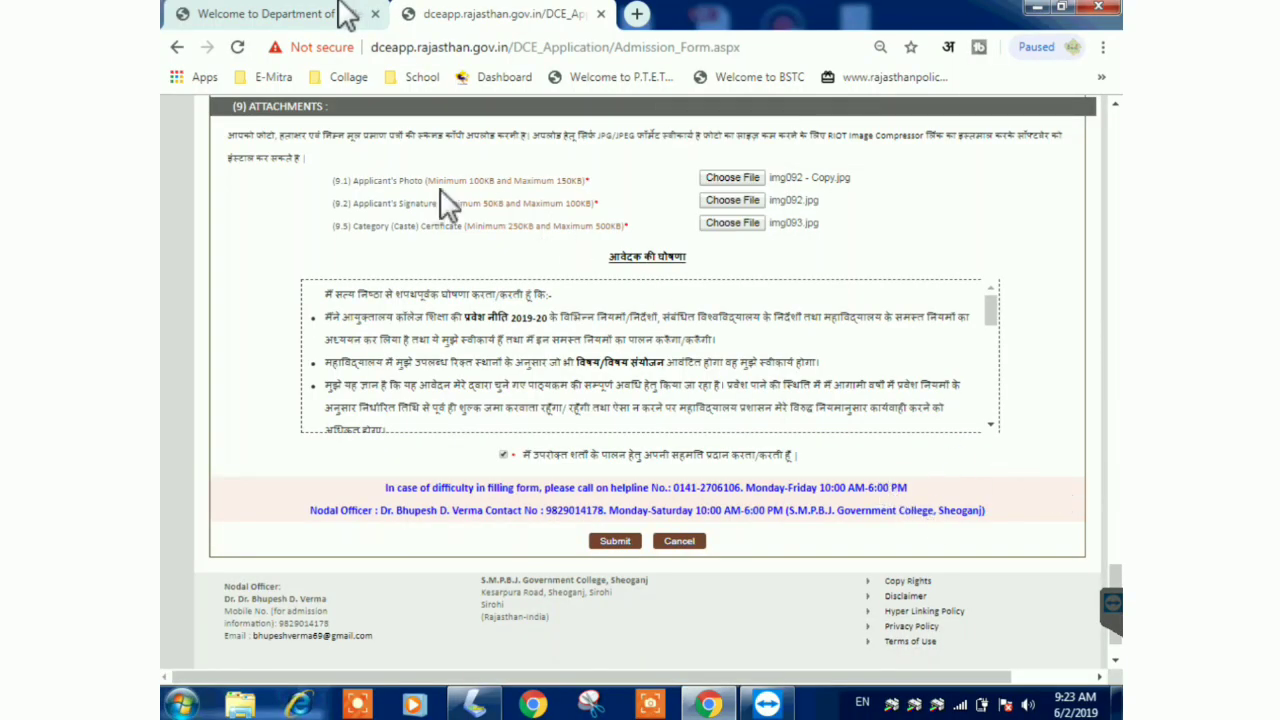
- Check the photo, signature and caste certificate size limits, then submit the admission form
drag(352, 180, 592, 186)
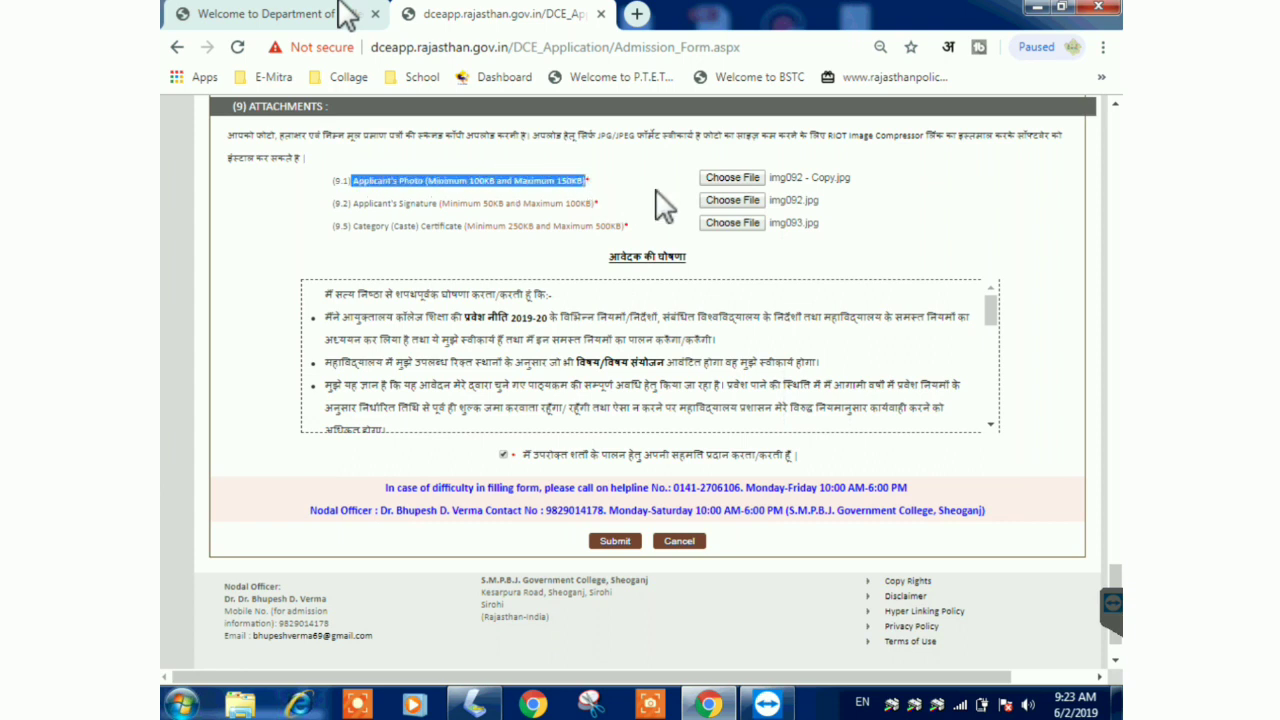
drag(354, 203, 600, 205)
drag(354, 226, 632, 226)
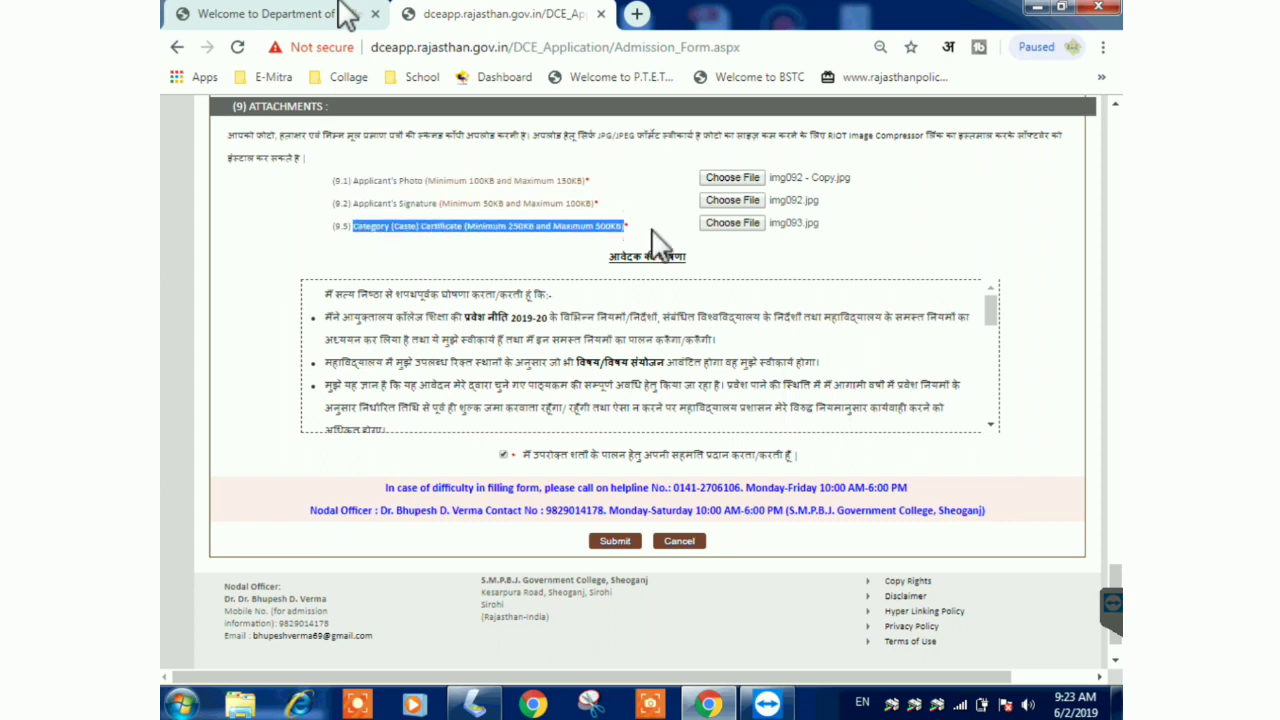
click(656, 244)
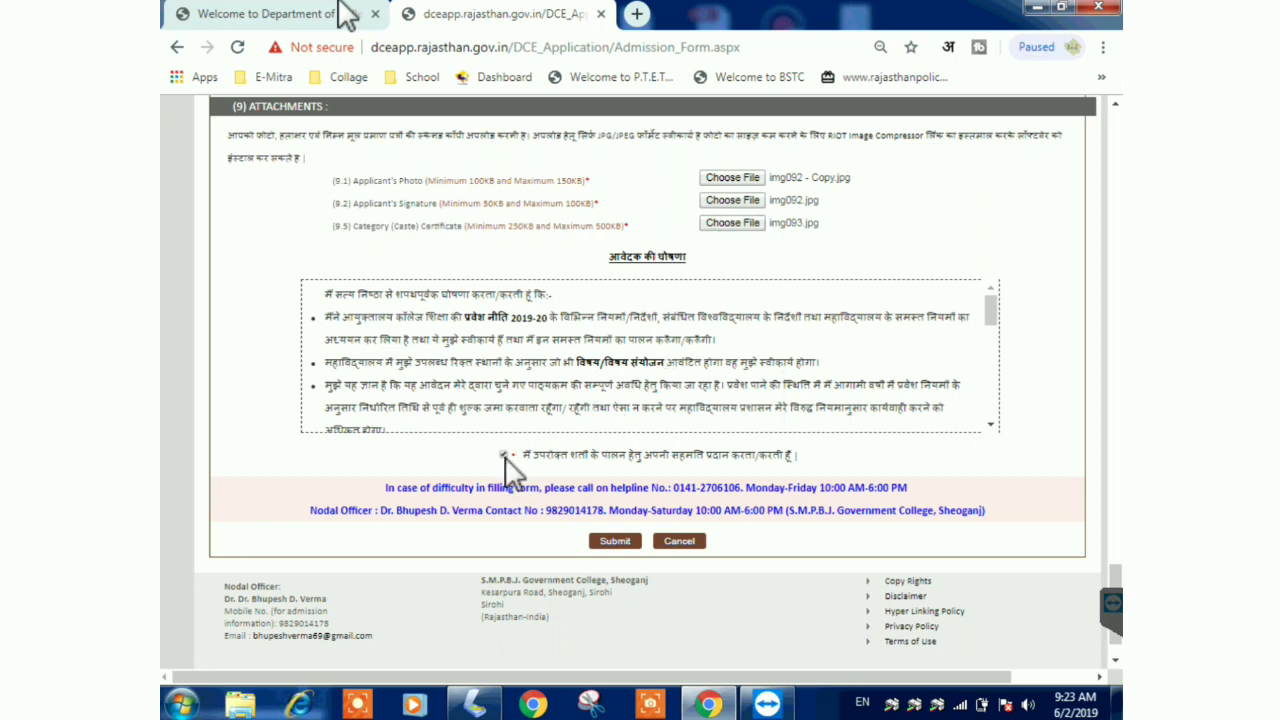
click(614, 545)
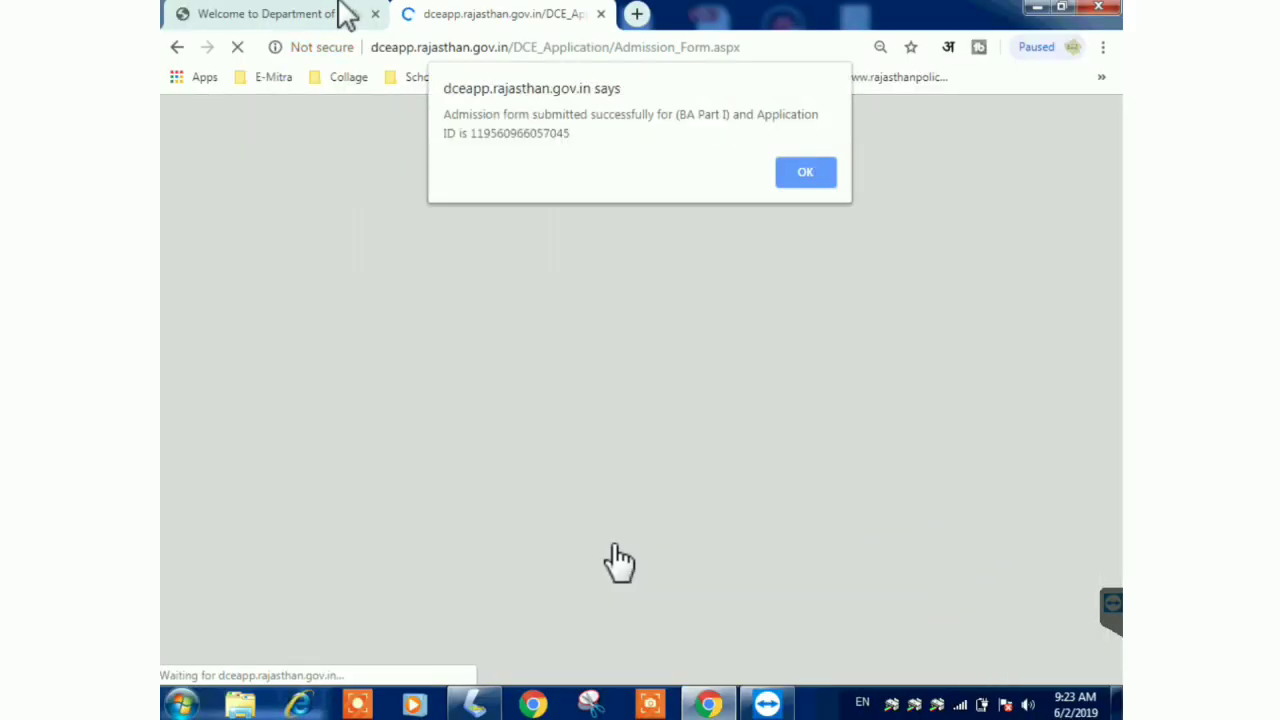
- Dismiss the success alert and open the submitted application's Print view
click(805, 185)
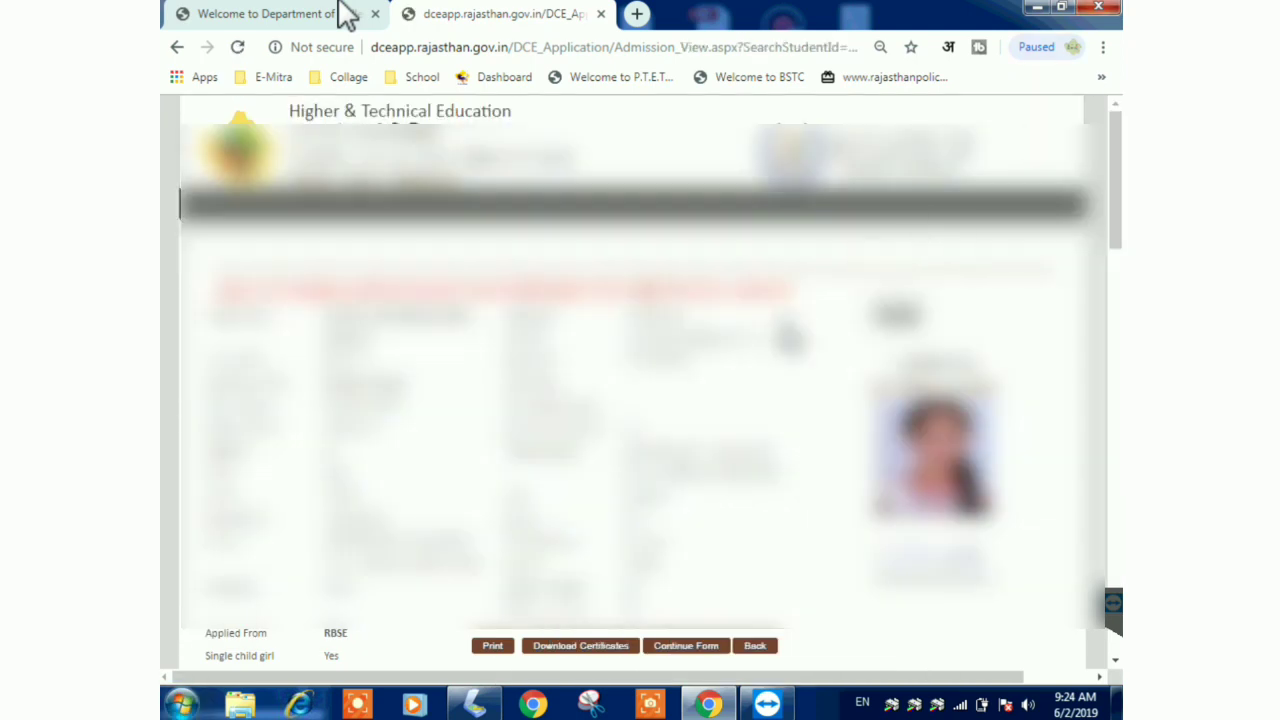
scroll(347, 16, down, 1)
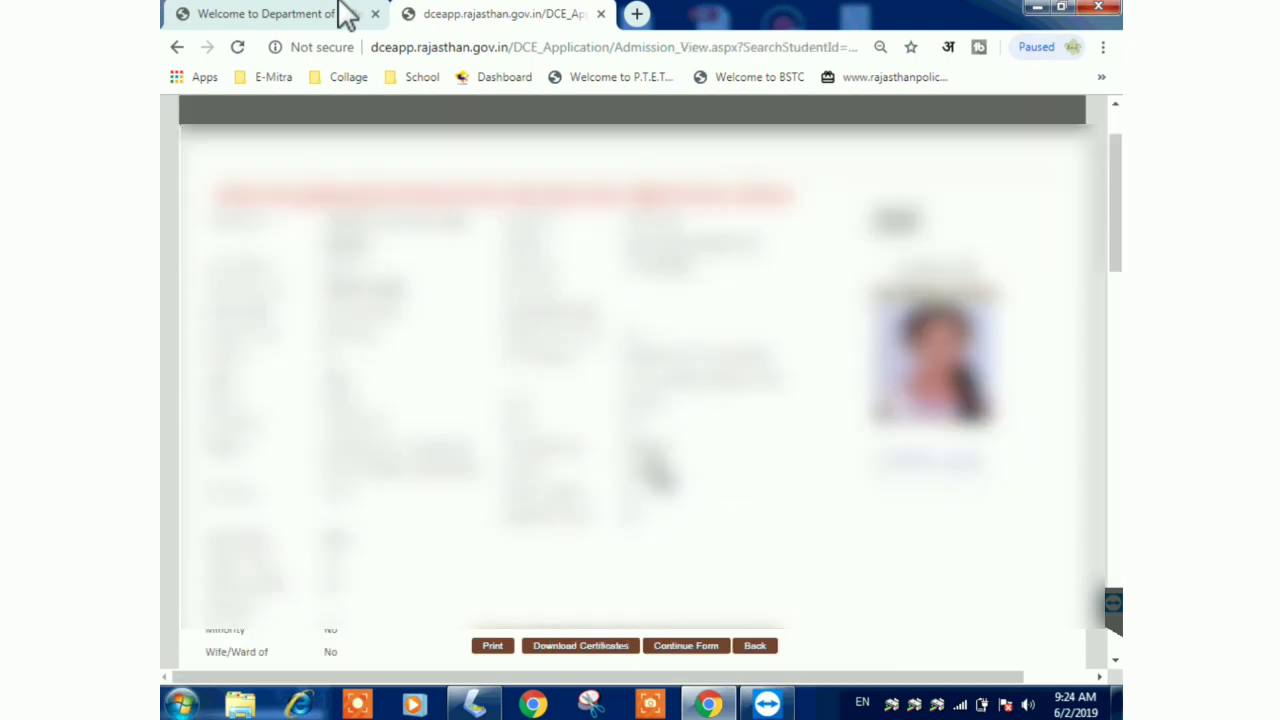
click(493, 646)
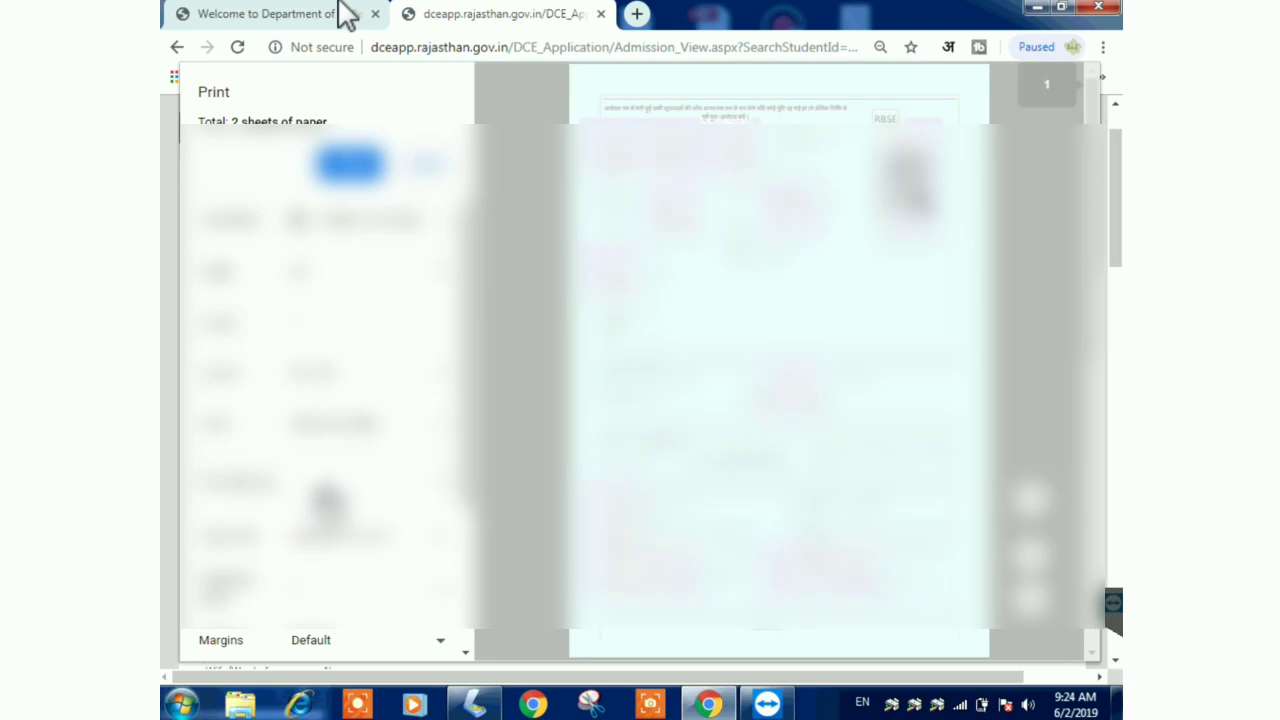
- Set the print Scale to Custom and change it from 80 to 75
scroll(457, 509, down, 1)
scroll(886, 471, down, 5)
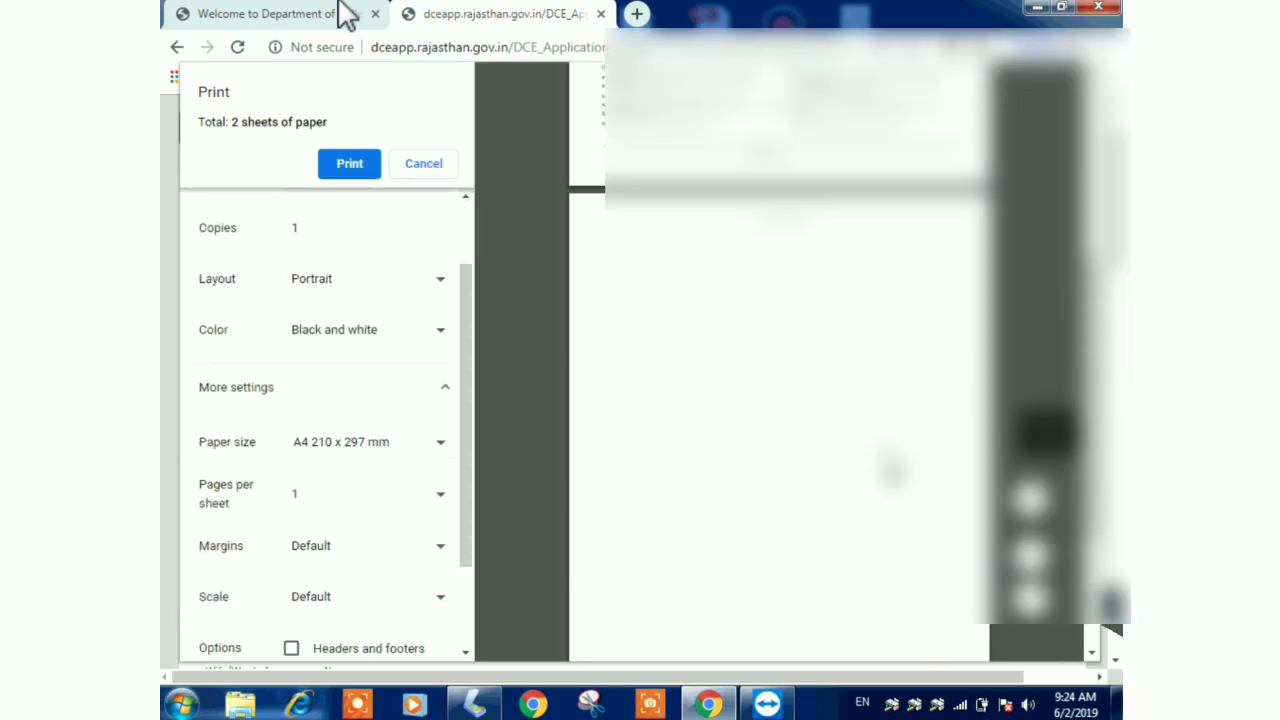
scroll(886, 471, up, 3)
scroll(443, 563, down, 2)
click(350, 476)
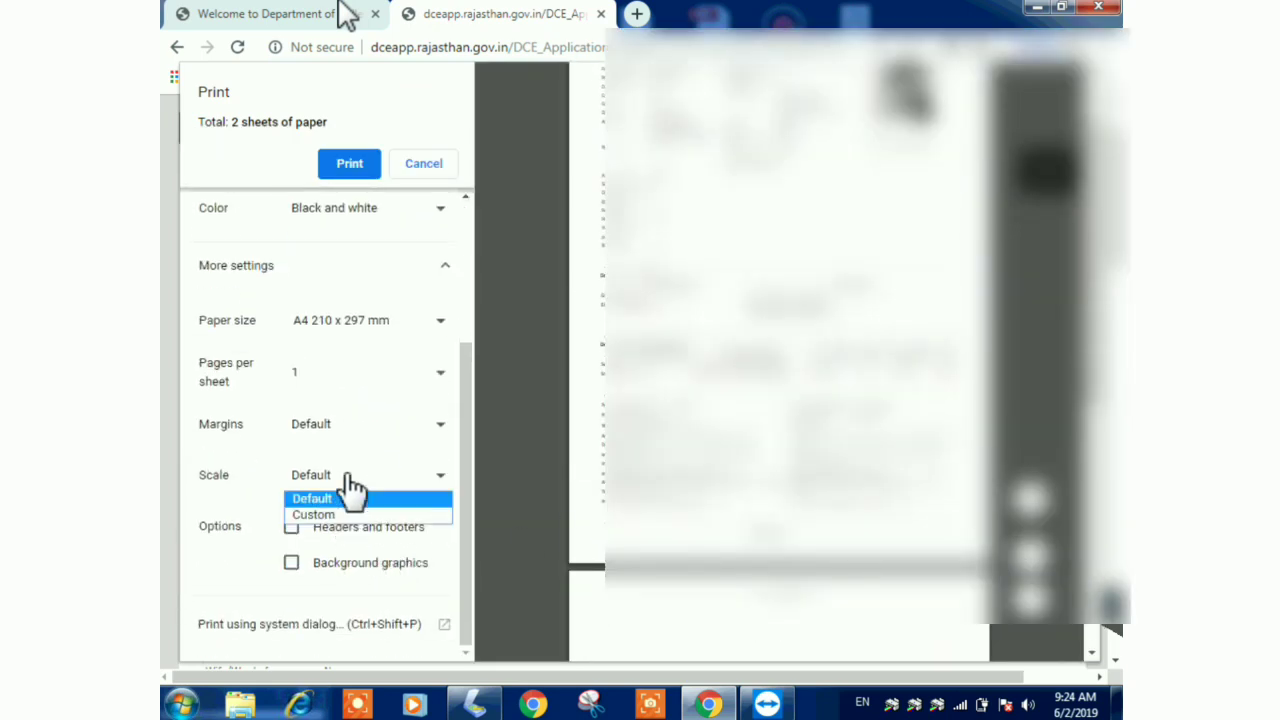
click(340, 514)
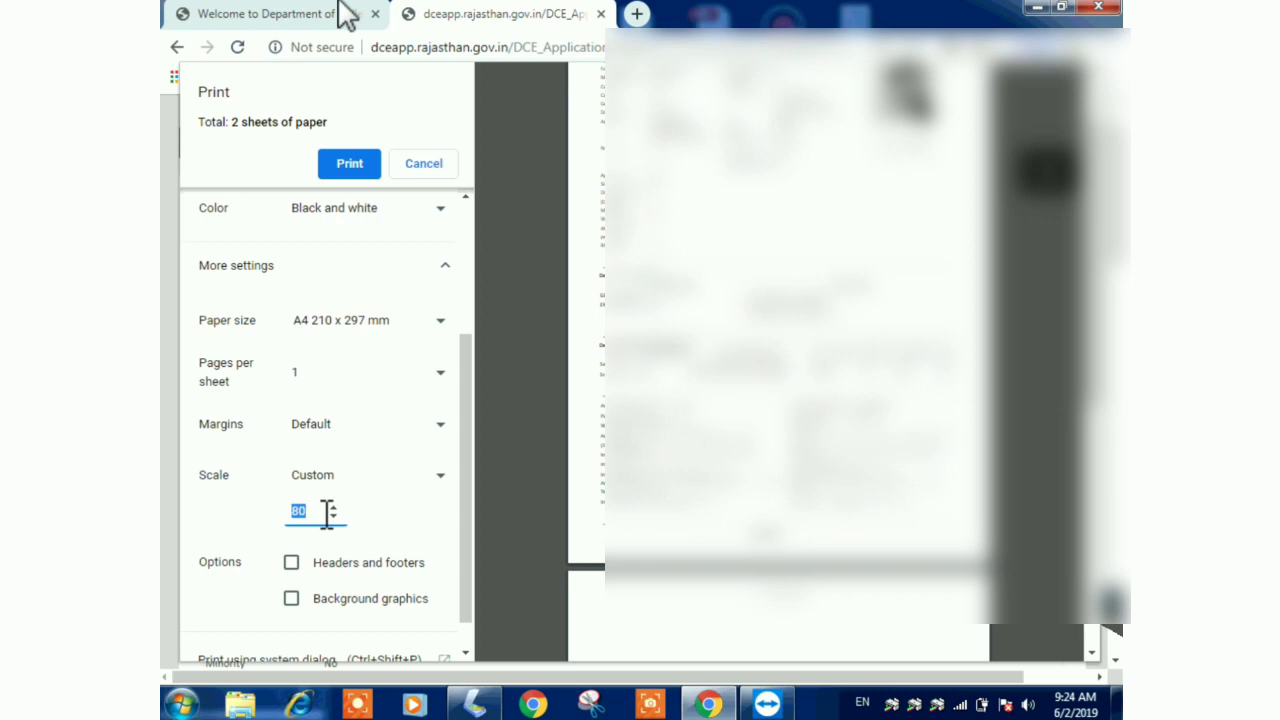
click(308, 513)
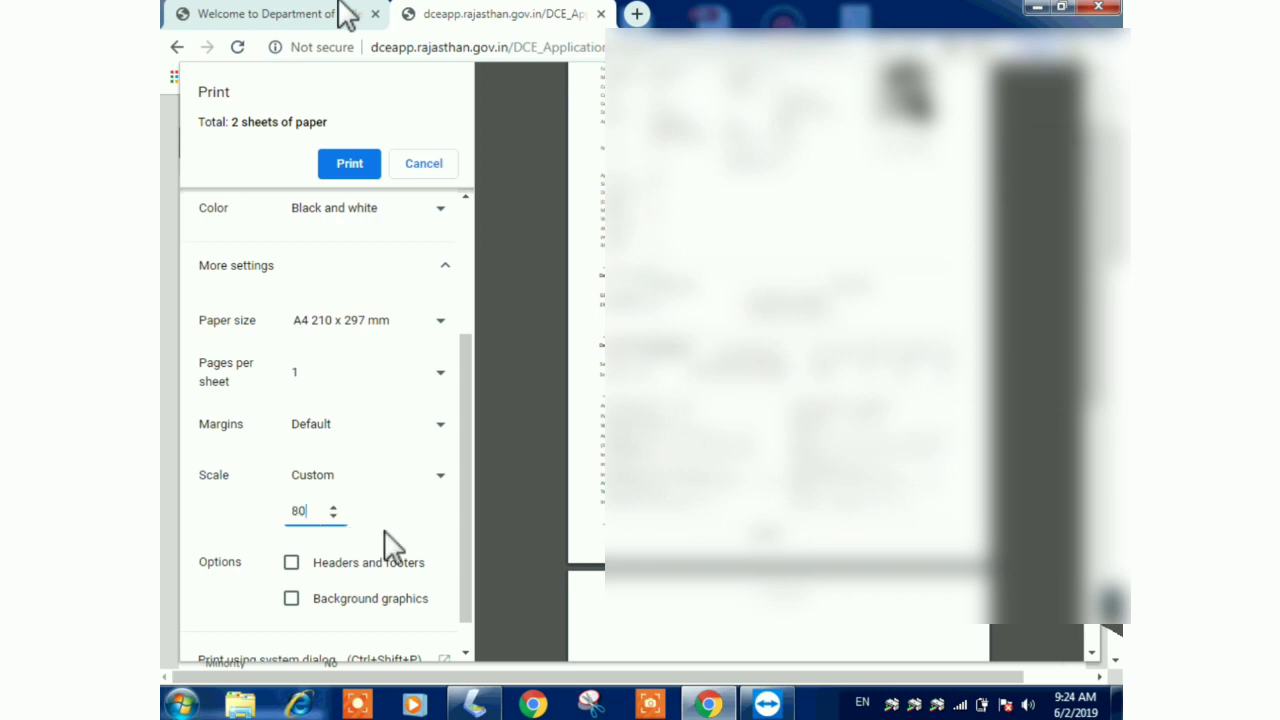
drag(466, 500, 470, 549)
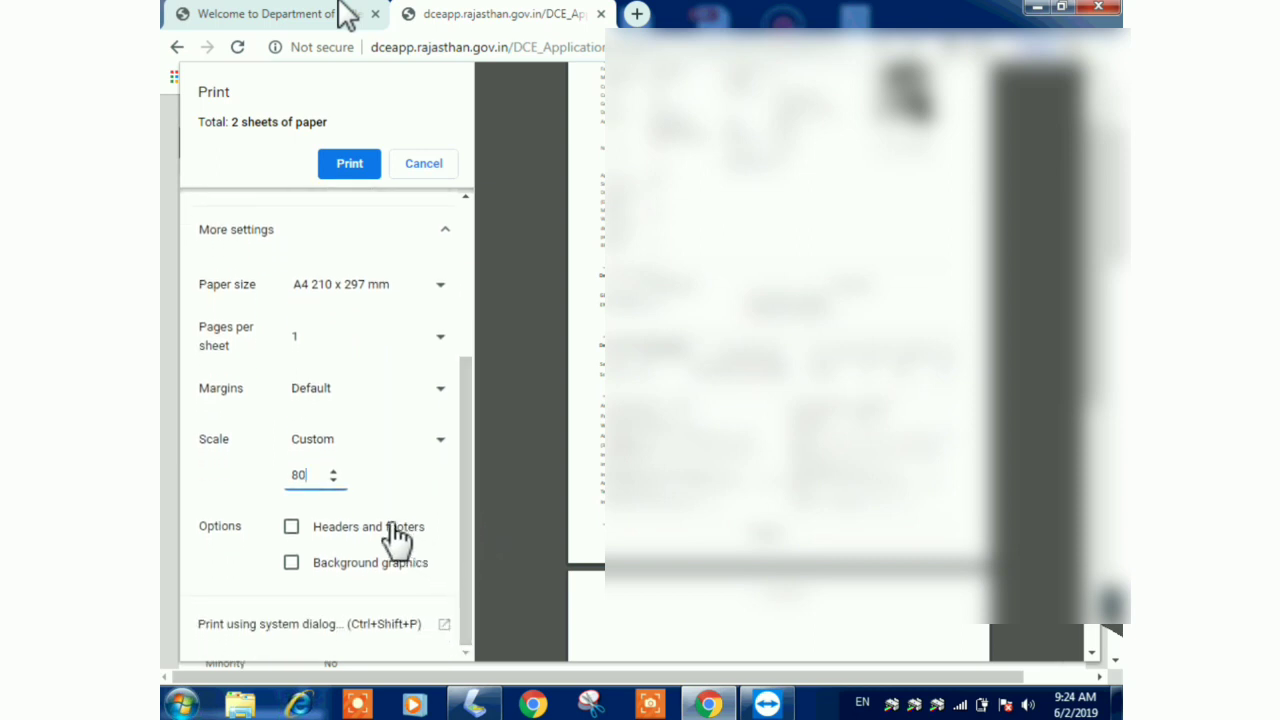
double_click(298, 476)
text(75)
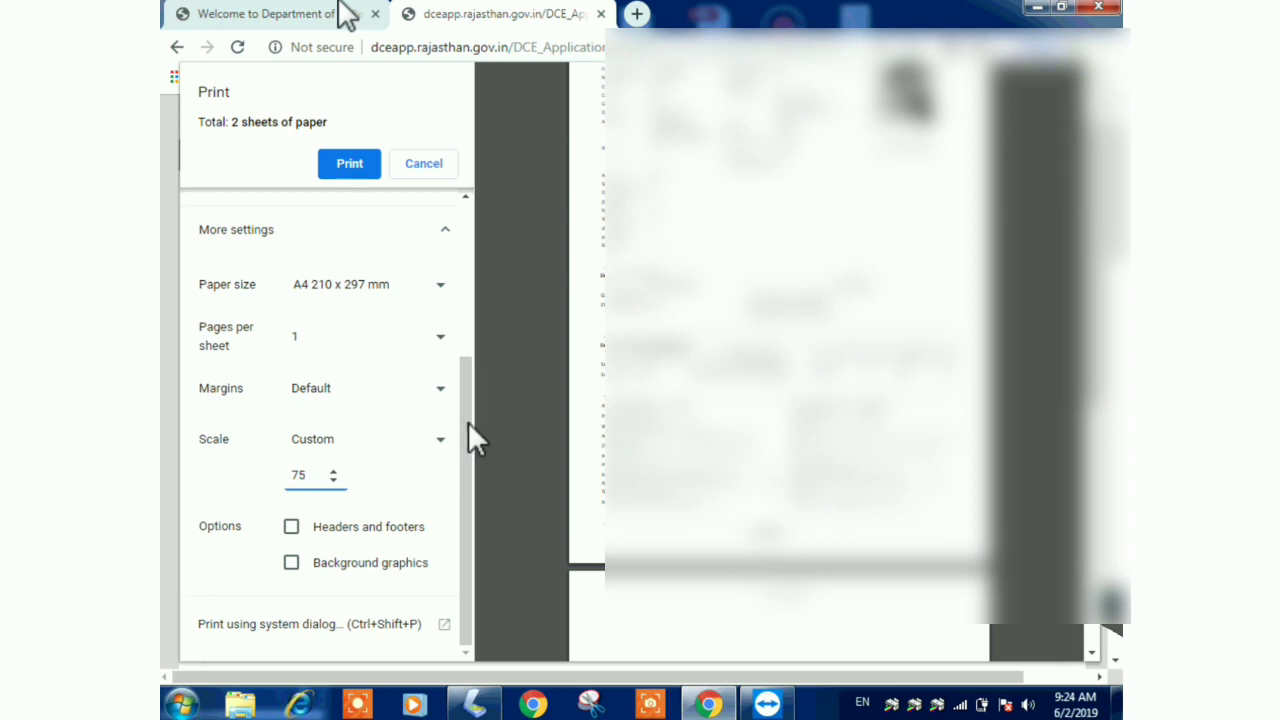
scroll(472, 347, up, 3)
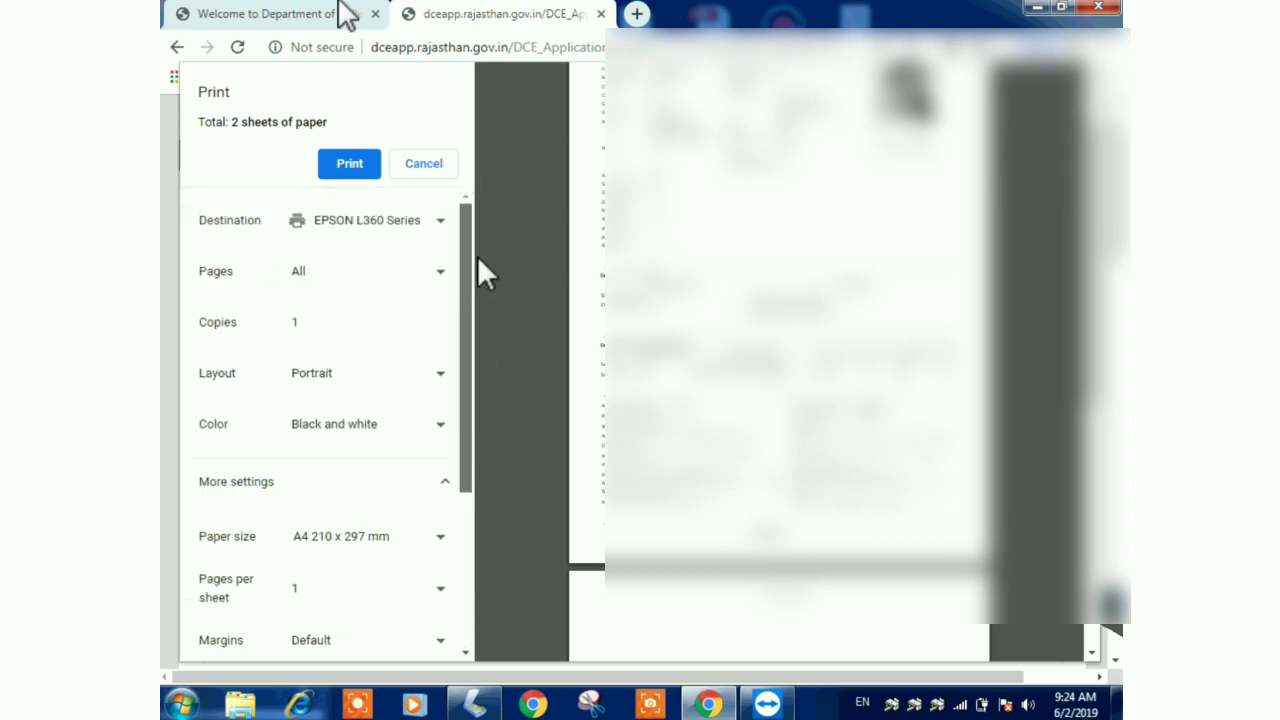
scroll(486, 330, down, 3)
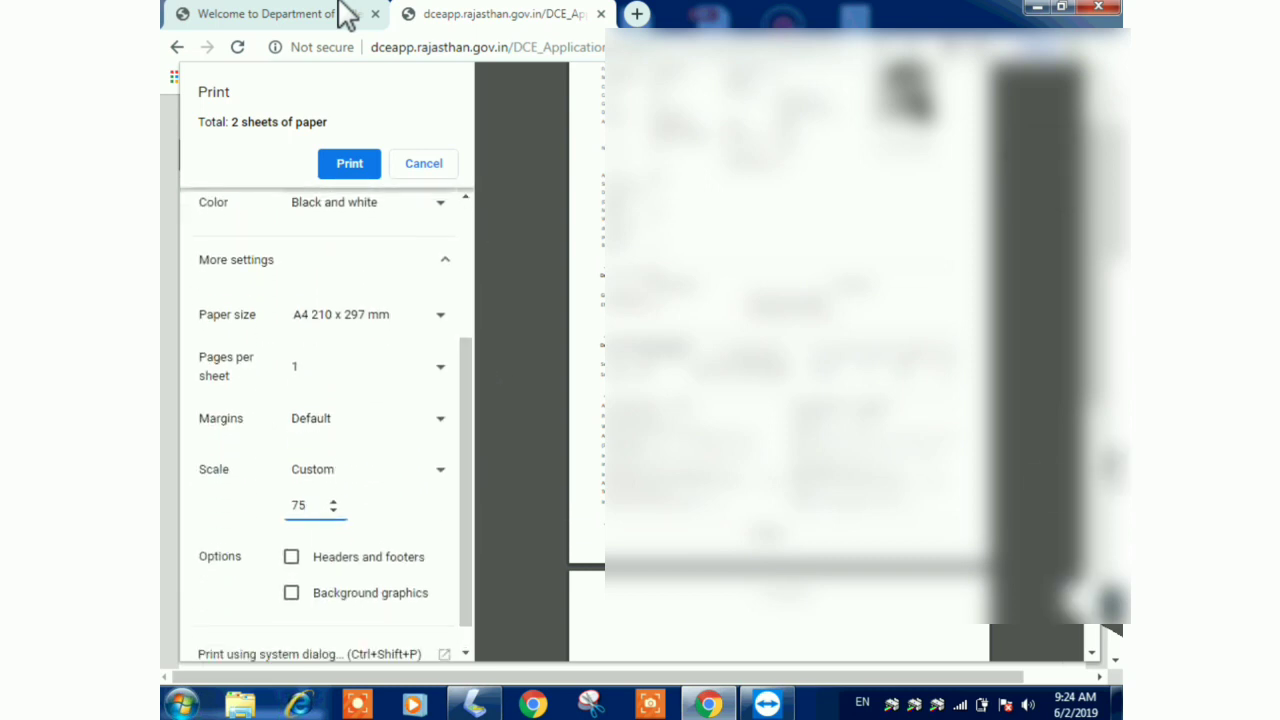